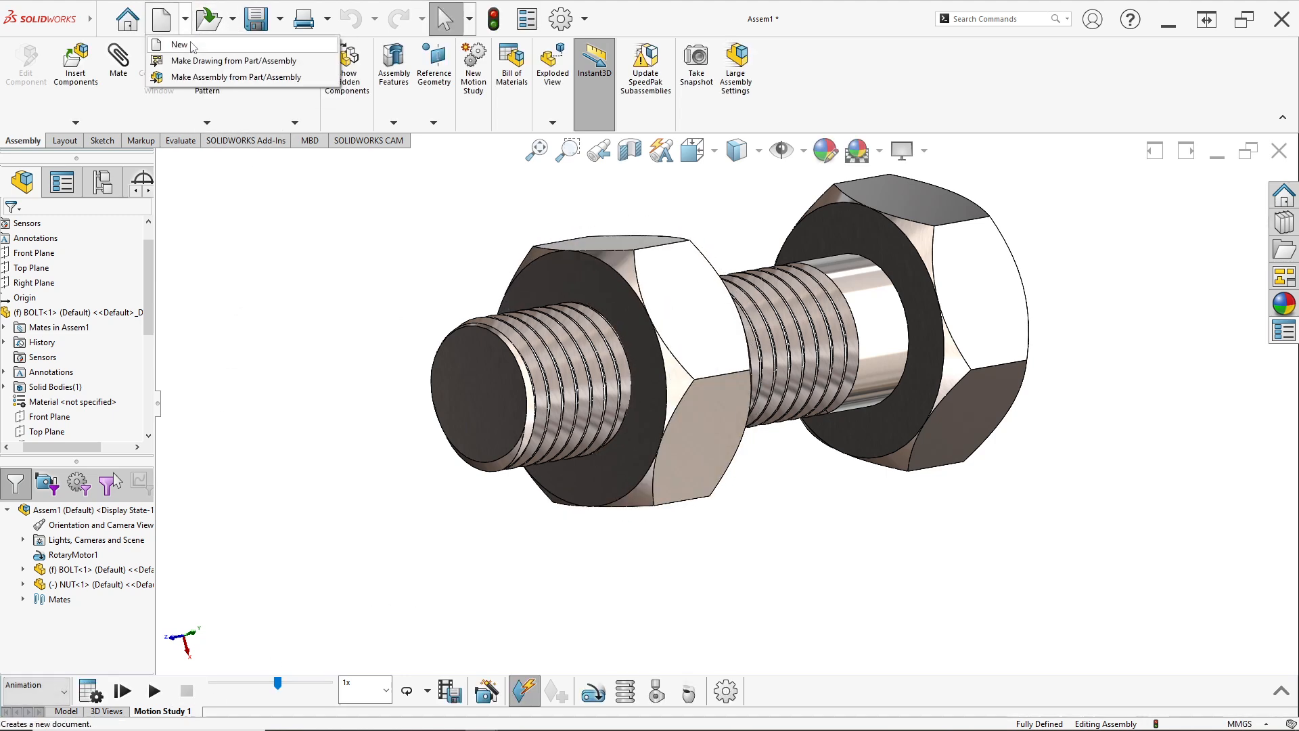
- Create a new assembly and insert the BOLT and NUT parts, placing the nut beside the bolt
{"action": "left_click", "coordinate": [161, 18]}
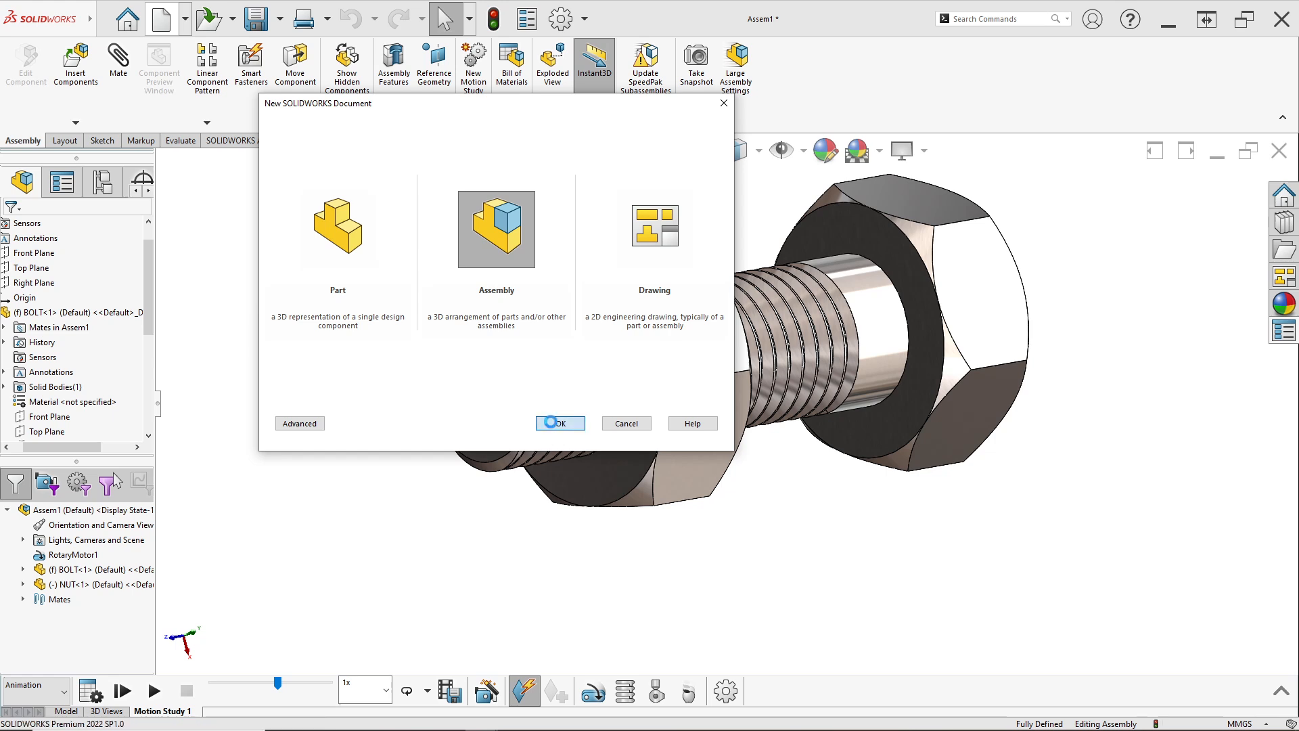
{"action": "left_click", "coordinate": [553, 424]}
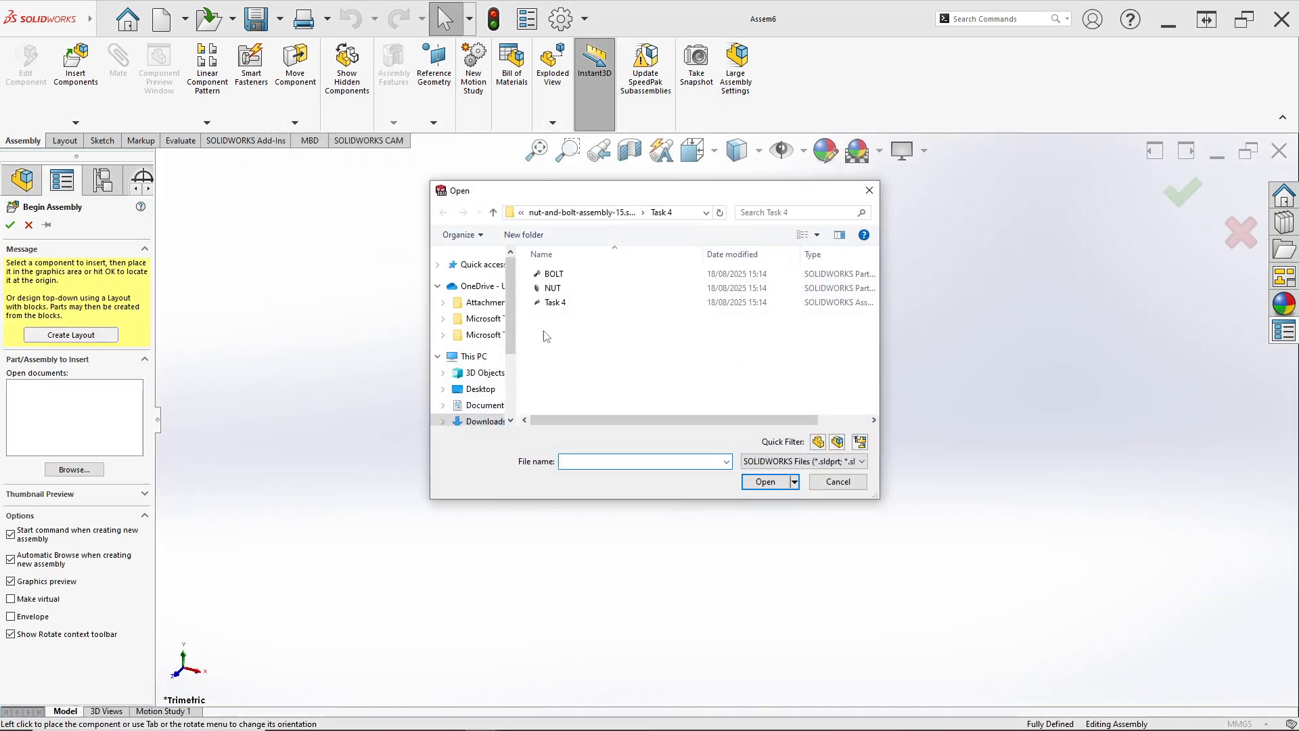
{"action": "left_click", "coordinate": [555, 273]}
{"action": "left_click", "coordinate": [553, 288], "text": "ctrl"}
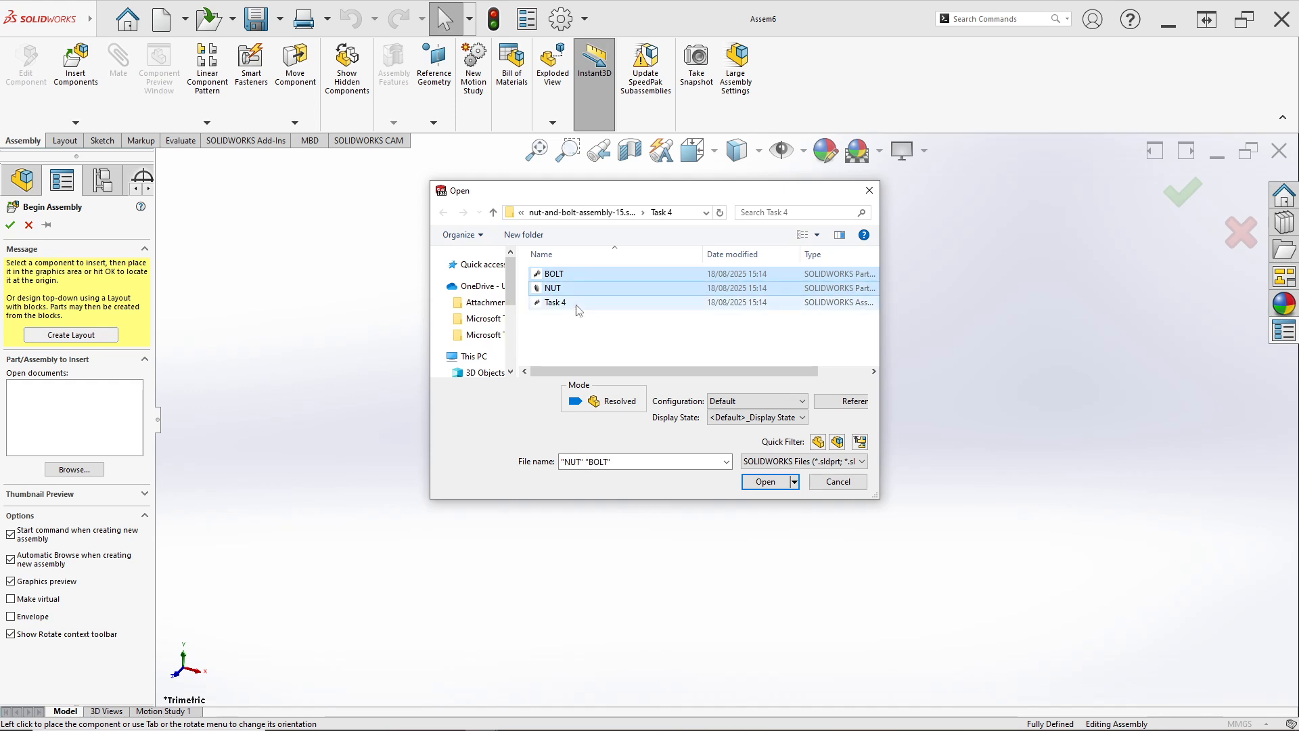
{"action": "left_click", "coordinate": [764, 480]}
{"action": "left_click", "coordinate": [741, 441]}
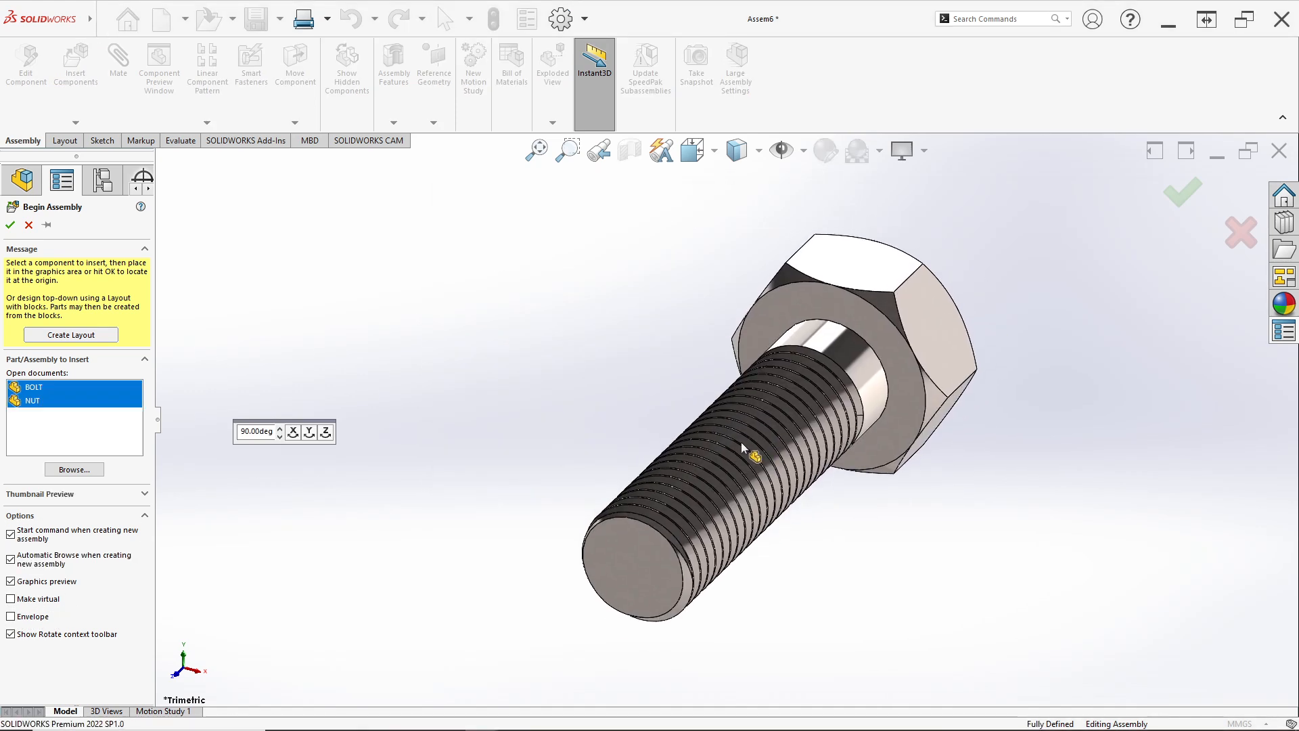
{"action": "left_click", "coordinate": [503, 377]}
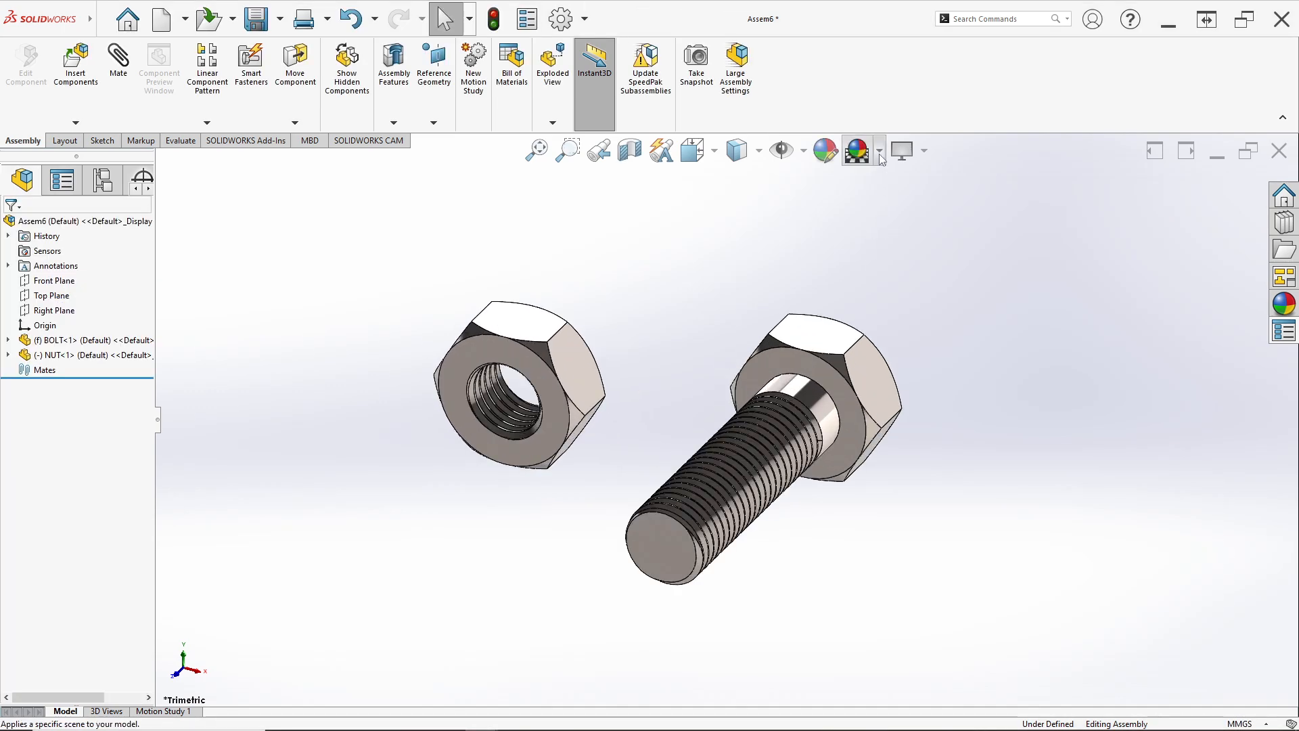
- Apply a plain white background scene to the assembly and view the nut and bolt at an angle
{"action": "left_click", "coordinate": [880, 152]}
{"action": "left_click", "coordinate": [886, 193]}
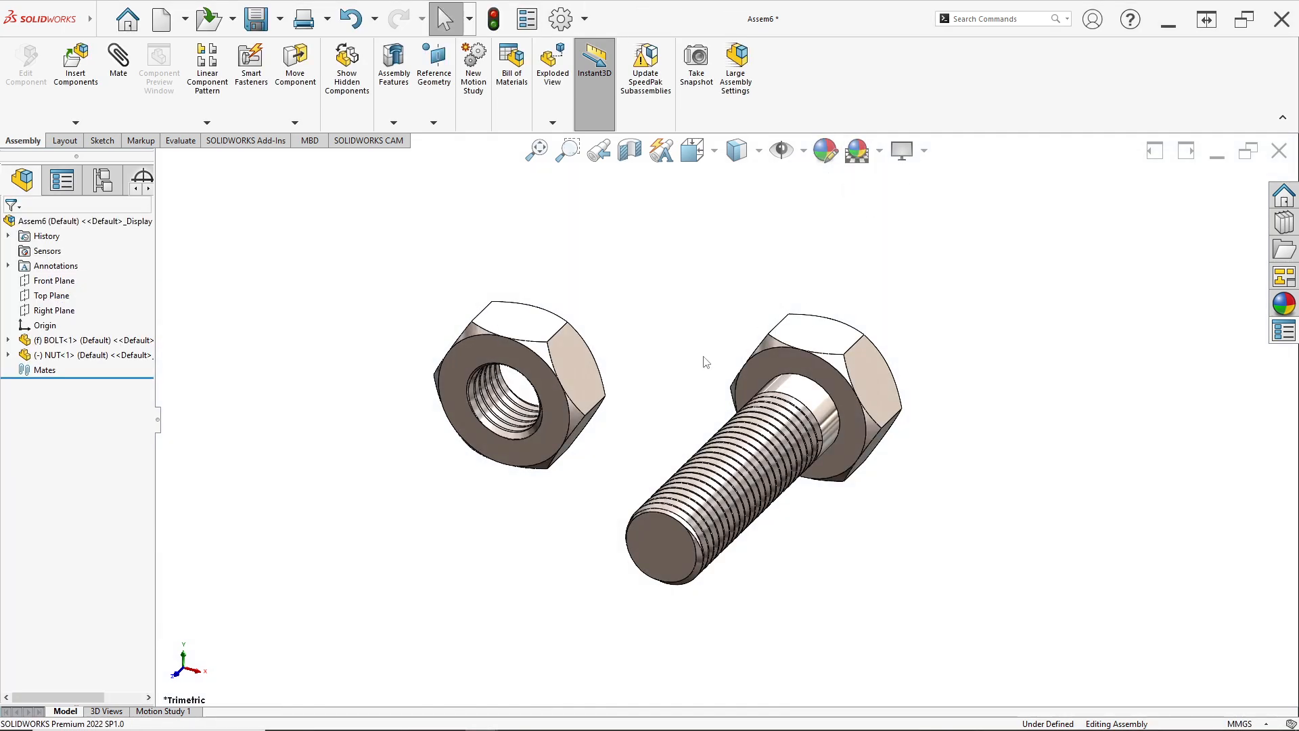
{"action": "middle_click_drag", "start_coordinate": [704, 362], "coordinate": [683, 380]}
{"action": "scroll", "coordinate": [806, 413], "scroll_direction": "down", "scroll_amount": 2}
{"action": "scroll", "coordinate": [762, 467], "scroll_direction": "up", "scroll_amount": 2}
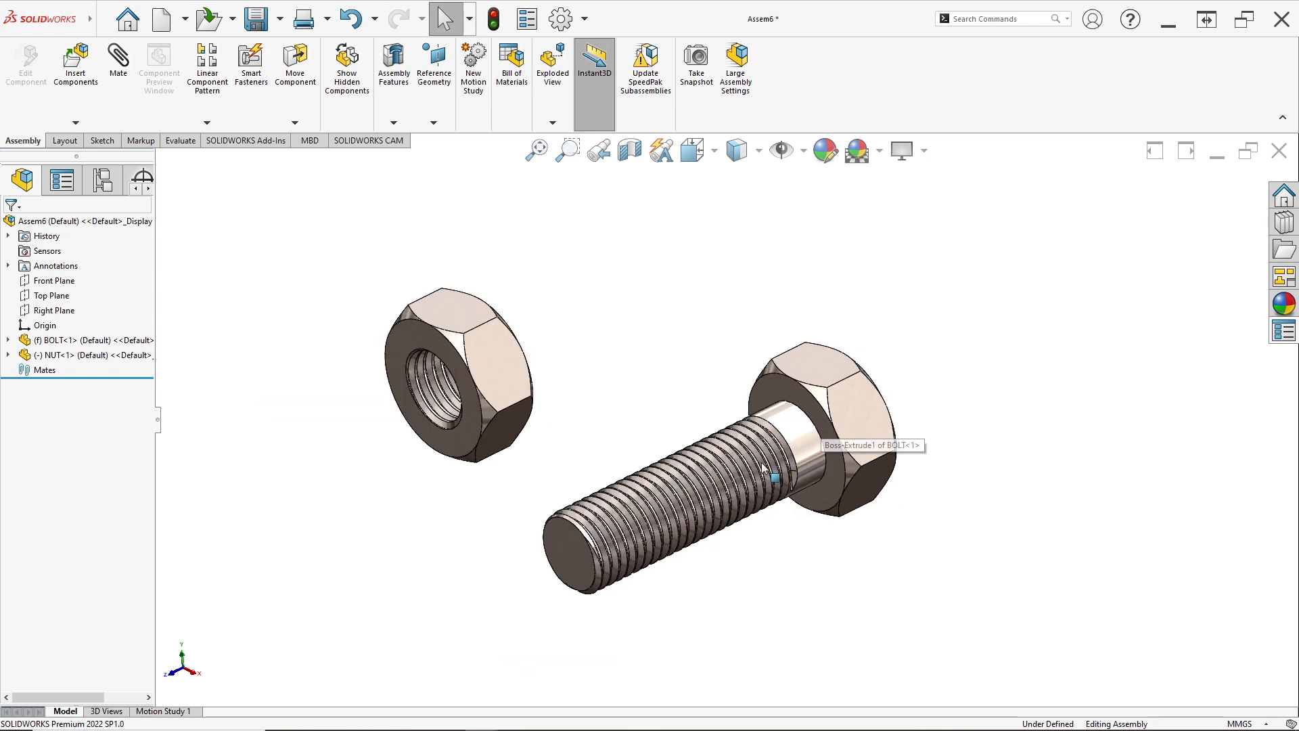
{"action": "scroll", "coordinate": [795, 430], "scroll_direction": "down", "scroll_amount": 2}
{"action": "scroll", "coordinate": [708, 425], "scroll_direction": "up", "scroll_amount": 2}
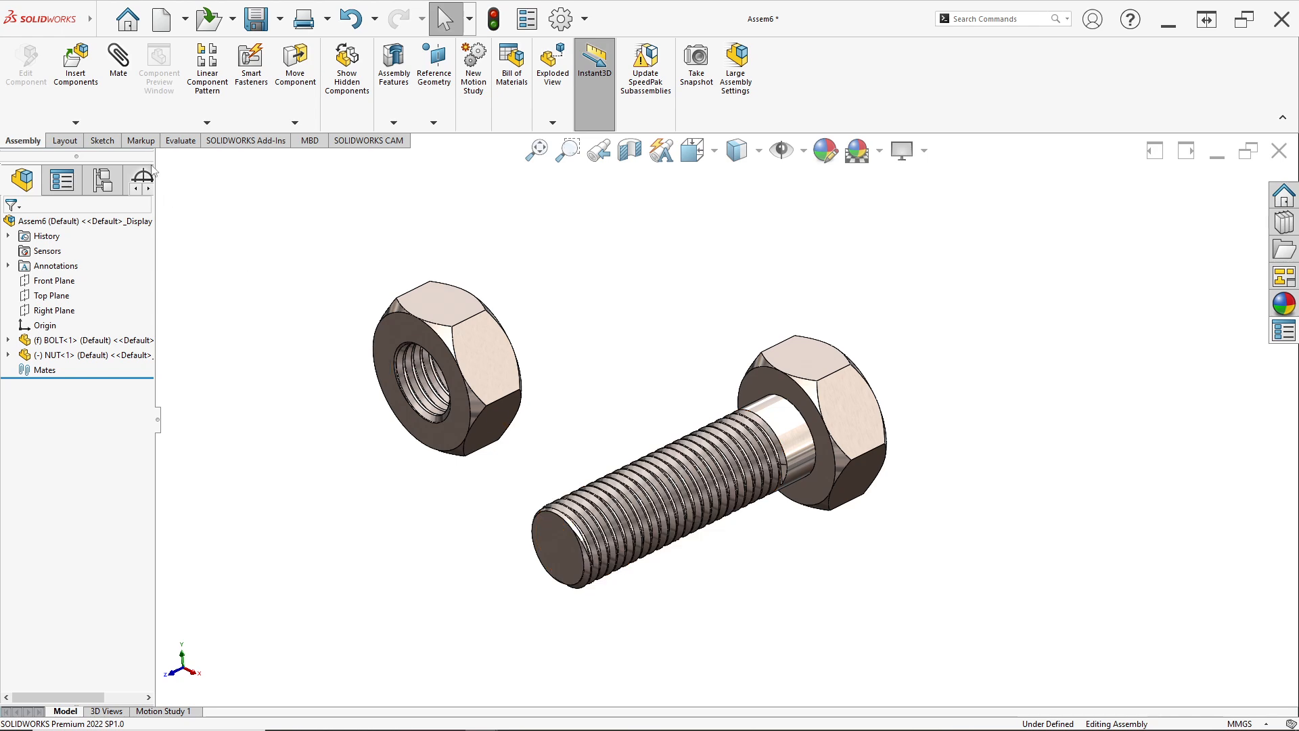
- Measure the diameter of the circular edge on the bolt's smooth shank beneath the head
{"action": "left_click", "coordinate": [181, 140]}
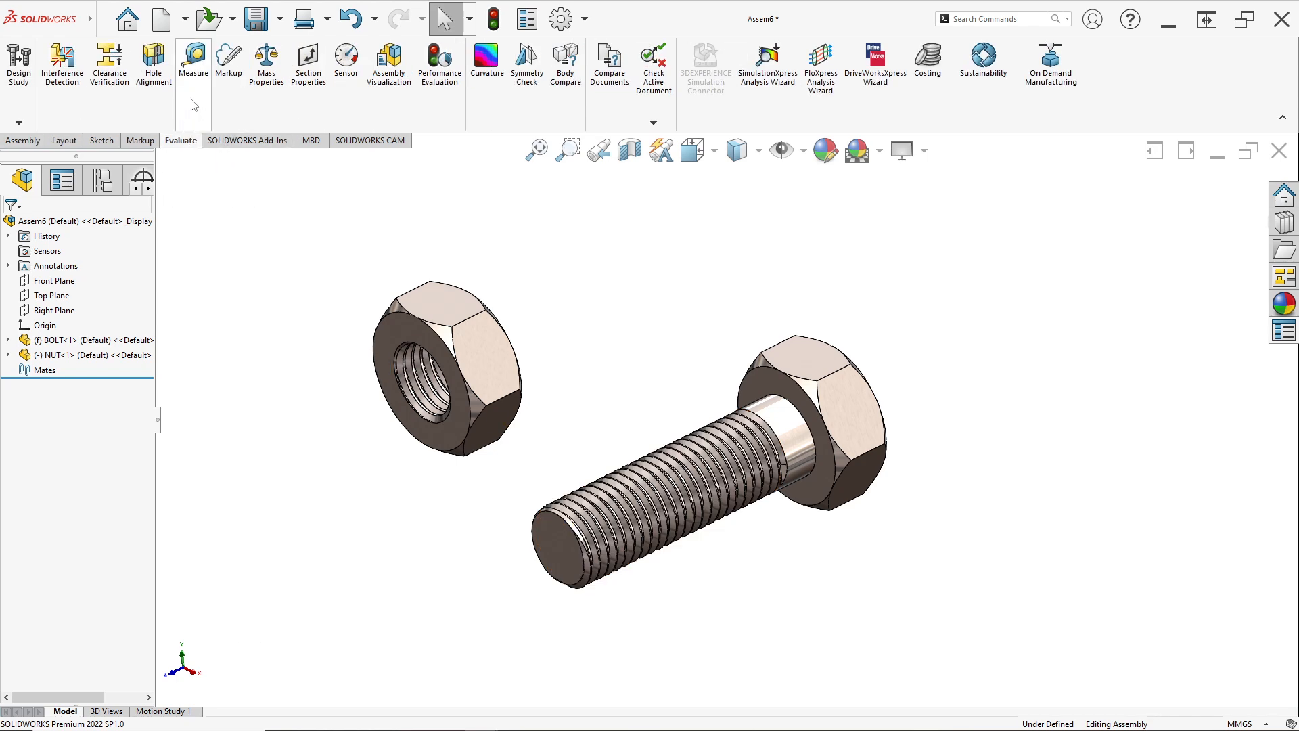
{"action": "left_click", "coordinate": [194, 60]}
{"action": "scroll", "coordinate": [892, 390], "scroll_direction": "down", "scroll_amount": 3}
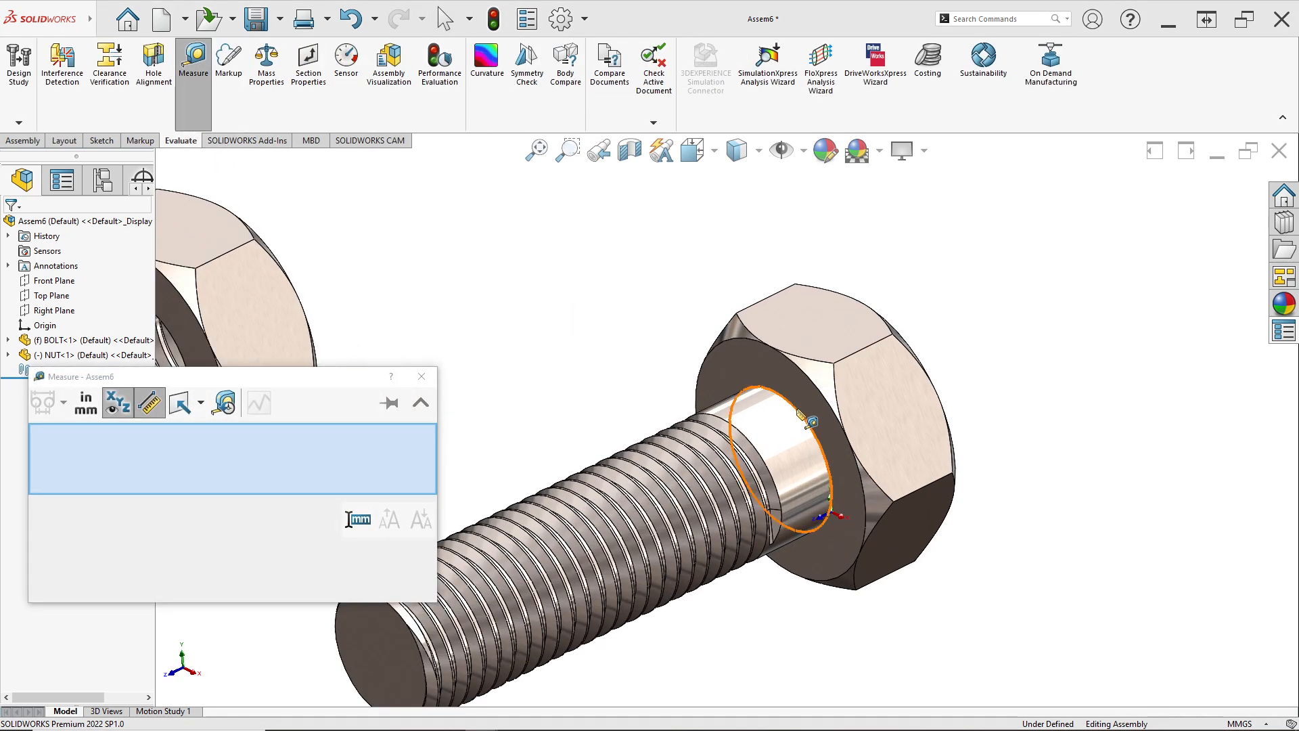
{"action": "left_click", "coordinate": [805, 419]}
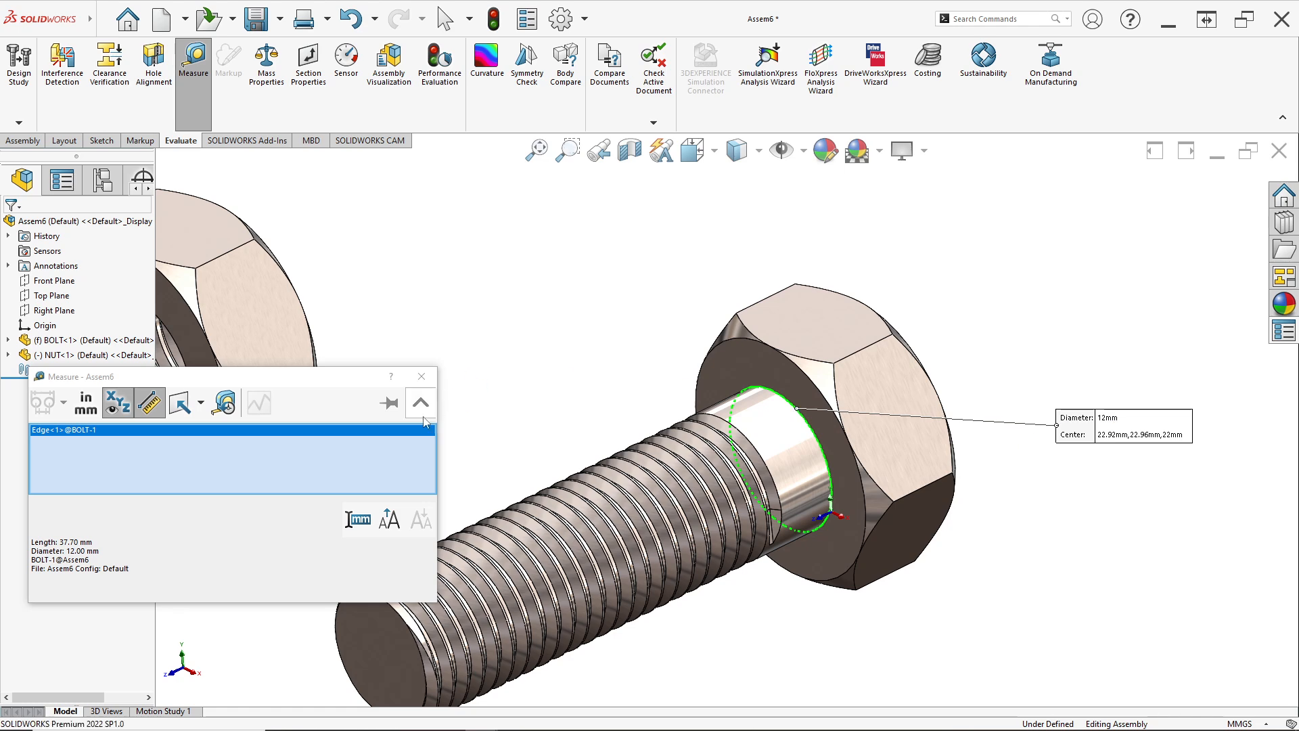
{"action": "right_click", "coordinate": [407, 441]}
{"action": "left_click", "coordinate": [443, 449]}
{"action": "scroll", "coordinate": [712, 440], "scroll_direction": "up", "scroll_amount": 3}
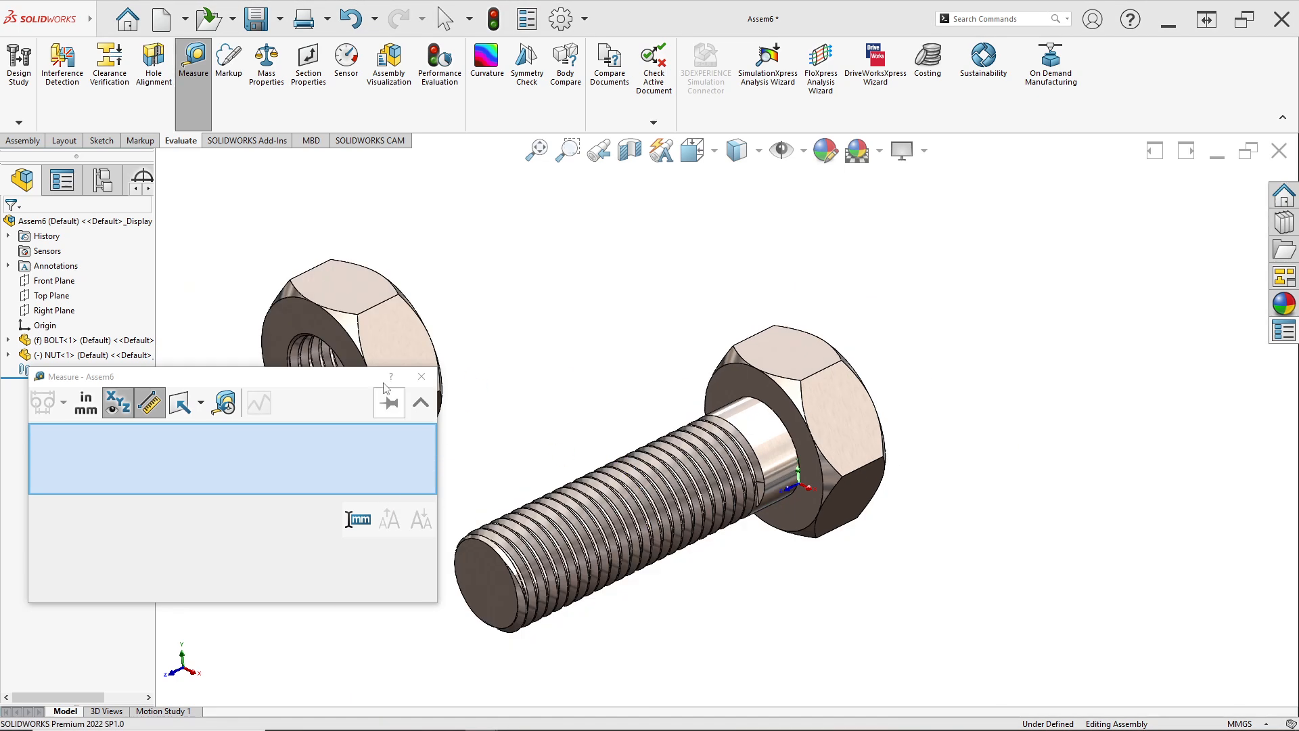
{"action": "left_click", "coordinate": [422, 376]}
- Start a sketch on a flat side of the bolt head and draw a horizontal line about 1.5 mm long between two adjacent thread crests
{"action": "middle_click_drag", "start_coordinate": [514, 400], "coordinate": [574, 429]}
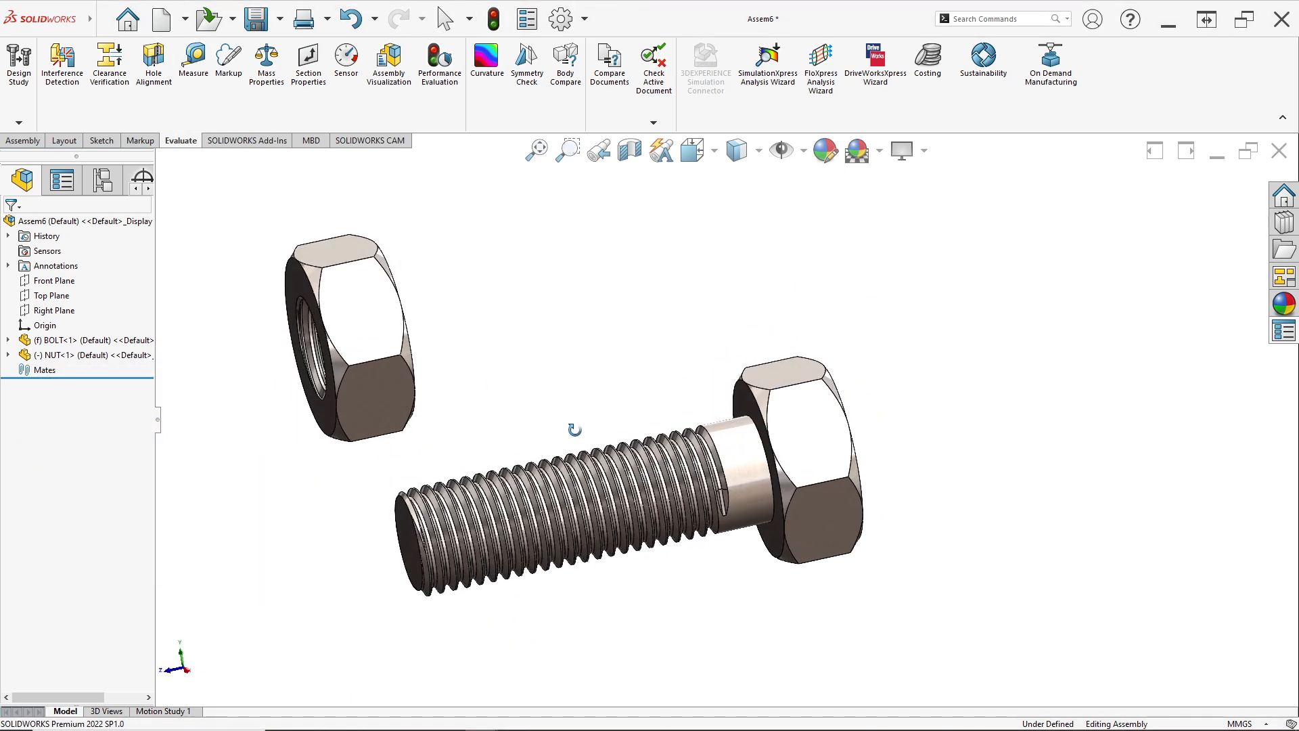
{"action": "left_click", "coordinate": [101, 142]}
{"action": "left_click", "coordinate": [19, 61]}
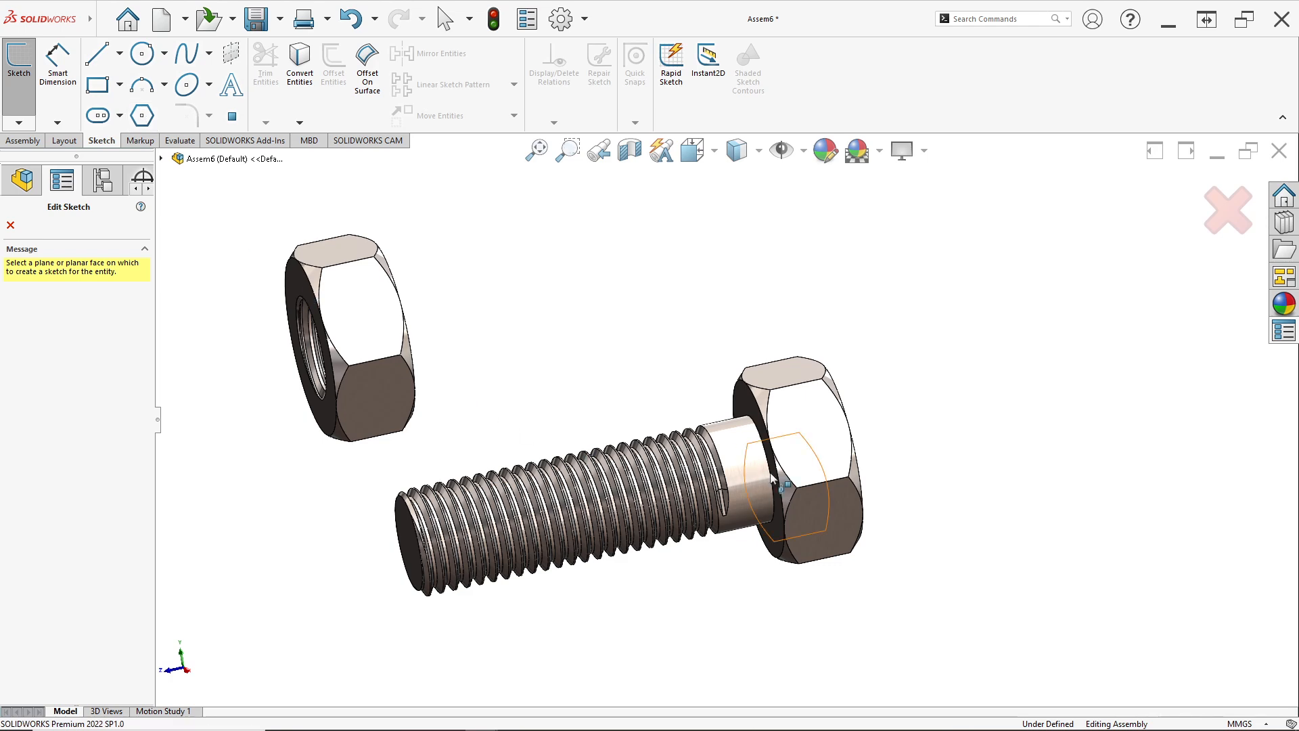
{"action": "left_click", "coordinate": [816, 517]}
{"action": "scroll", "coordinate": [652, 381], "scroll_direction": "down", "scroll_amount": 3}
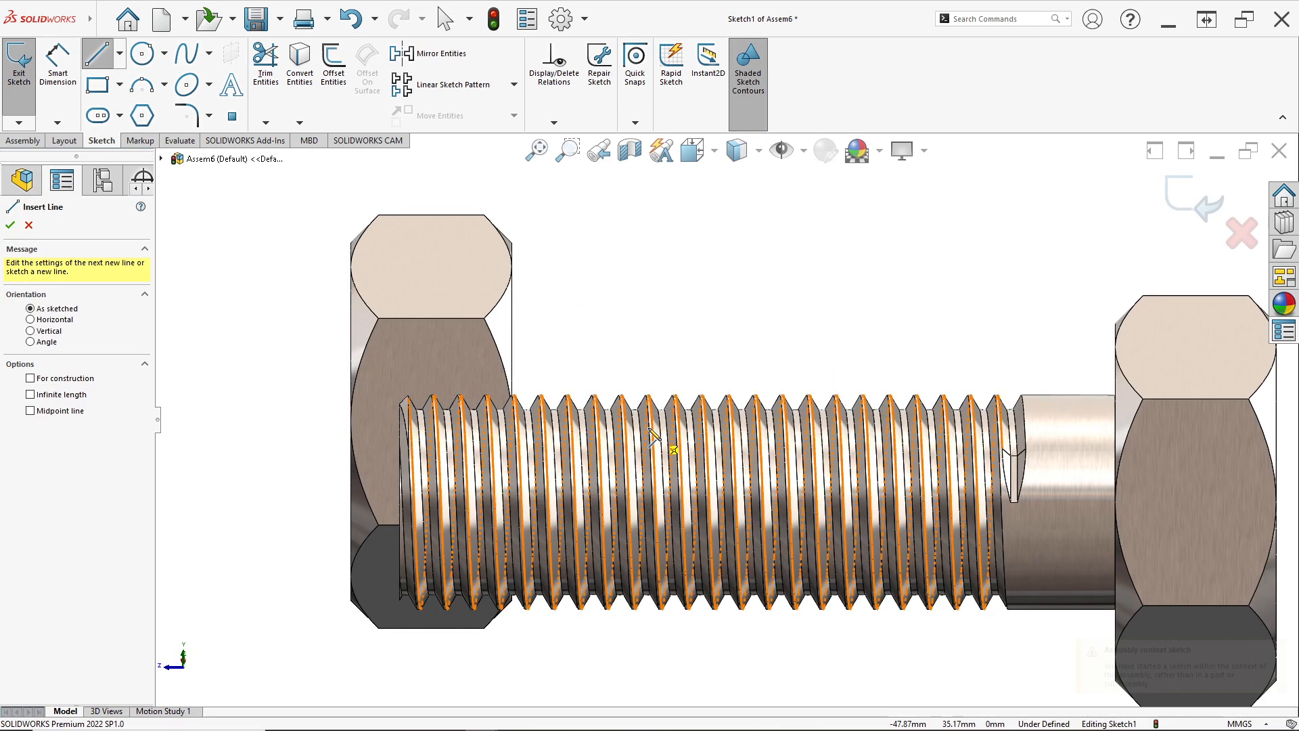
{"action": "scroll", "coordinate": [658, 408], "scroll_direction": "down", "scroll_amount": 6}
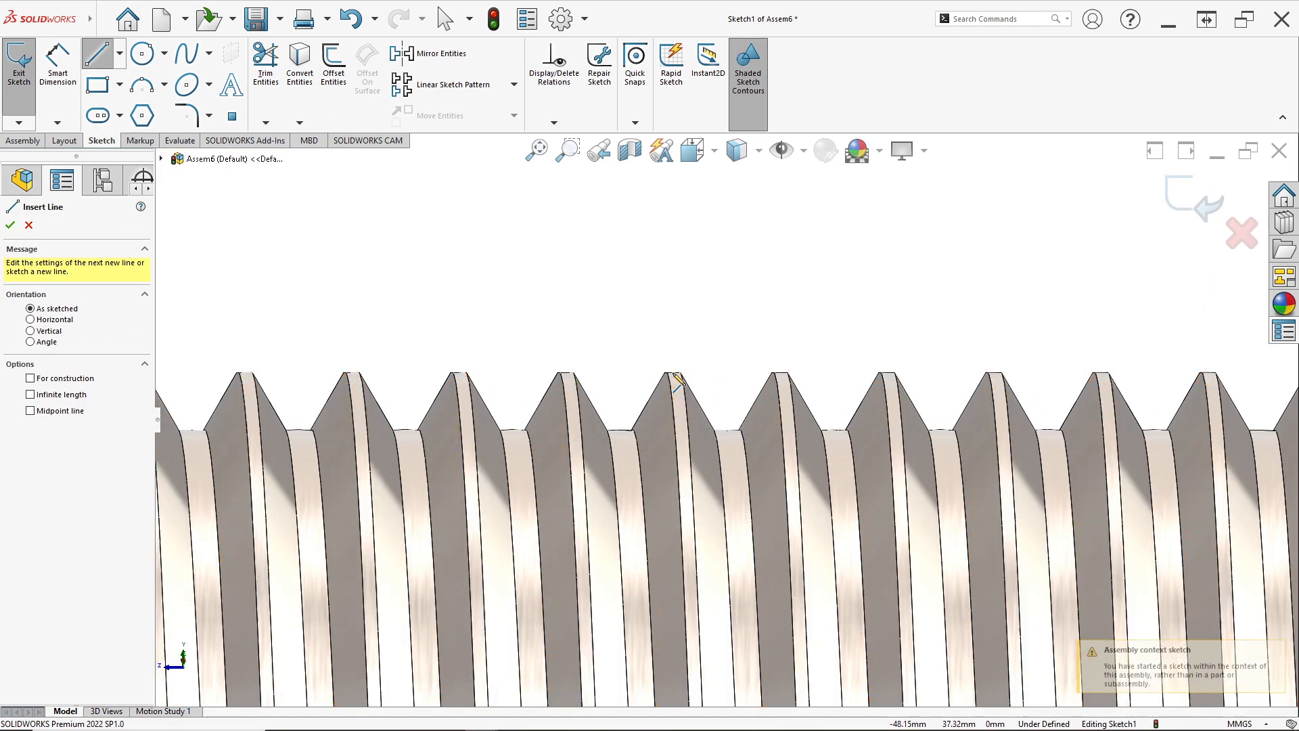
{"action": "scroll", "coordinate": [677, 379], "scroll_direction": "down", "scroll_amount": 3}
{"action": "left_click_drag", "start_coordinate": [678, 369], "coordinate": [914, 369]}
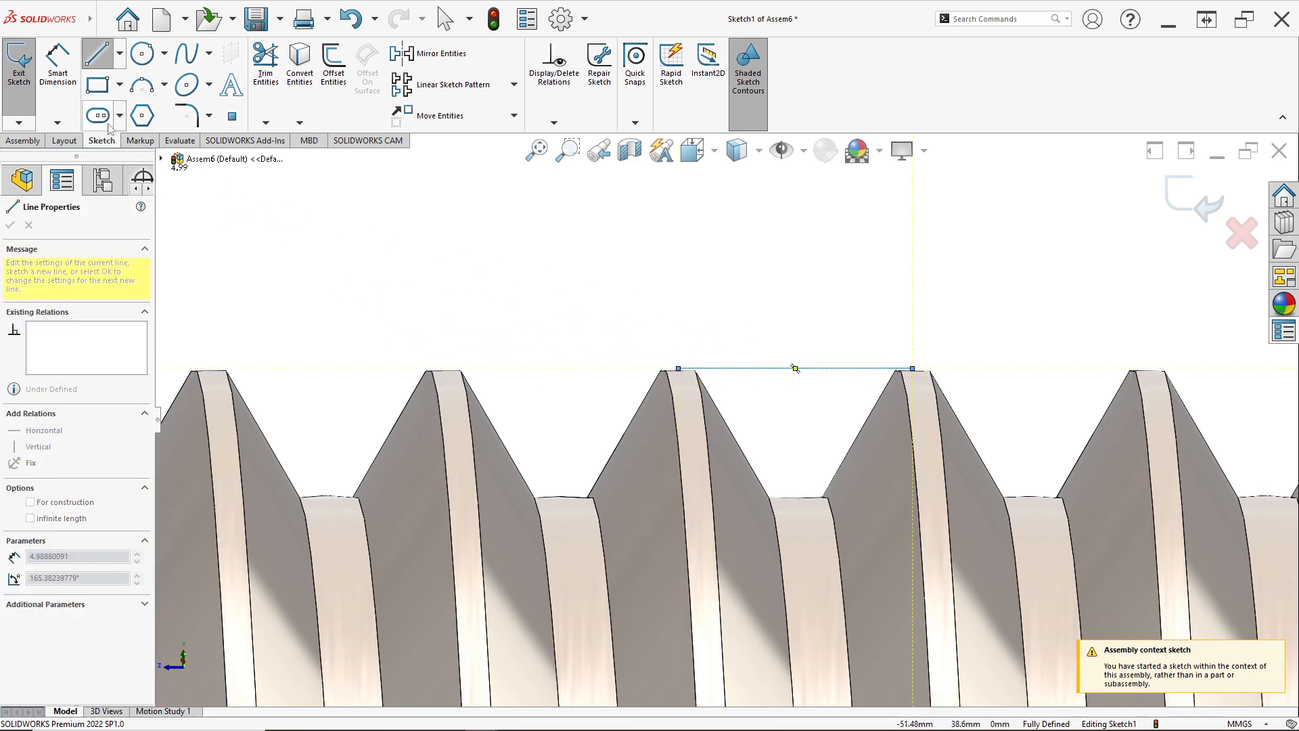
- Dimension the line between the adjacent thread crests to check the thread pitch, without keeping the dimension
{"action": "left_click", "coordinate": [58, 62]}
{"action": "left_click", "coordinate": [753, 372]}
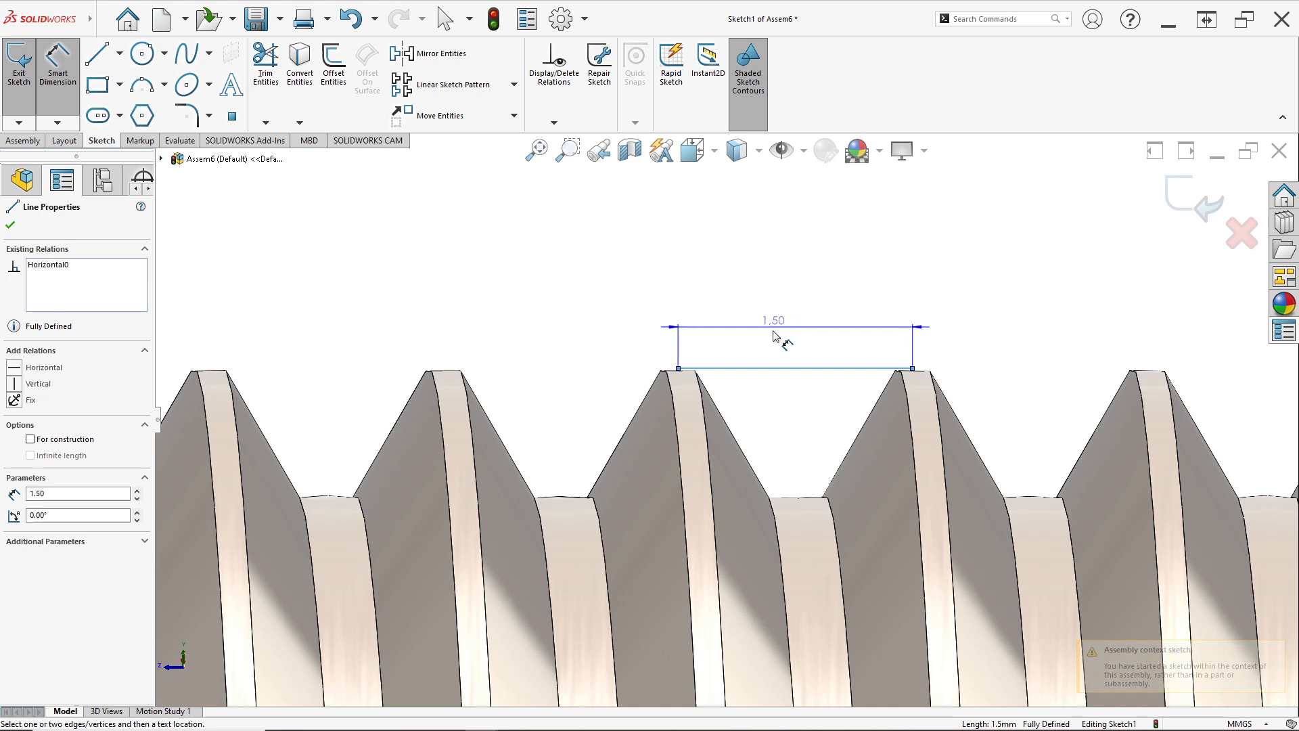
{"action": "key", "text": "Escape"}
{"action": "scroll", "coordinate": [780, 289], "scroll_direction": "up", "scroll_amount": 2}
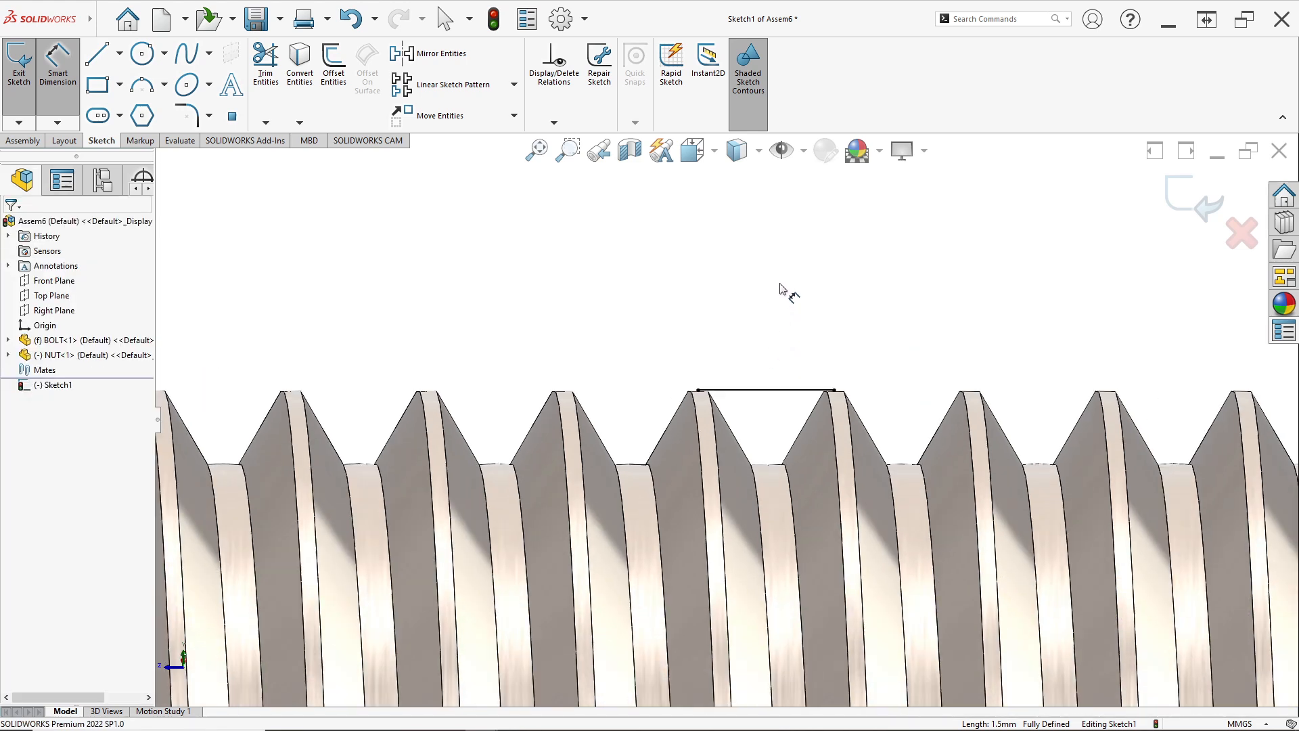
- Remove the pitch-check line from the sketch and exit the empty sketch
{"action": "left_click", "coordinate": [266, 78]}
{"action": "scroll", "coordinate": [734, 377], "scroll_direction": "up", "scroll_amount": 2}
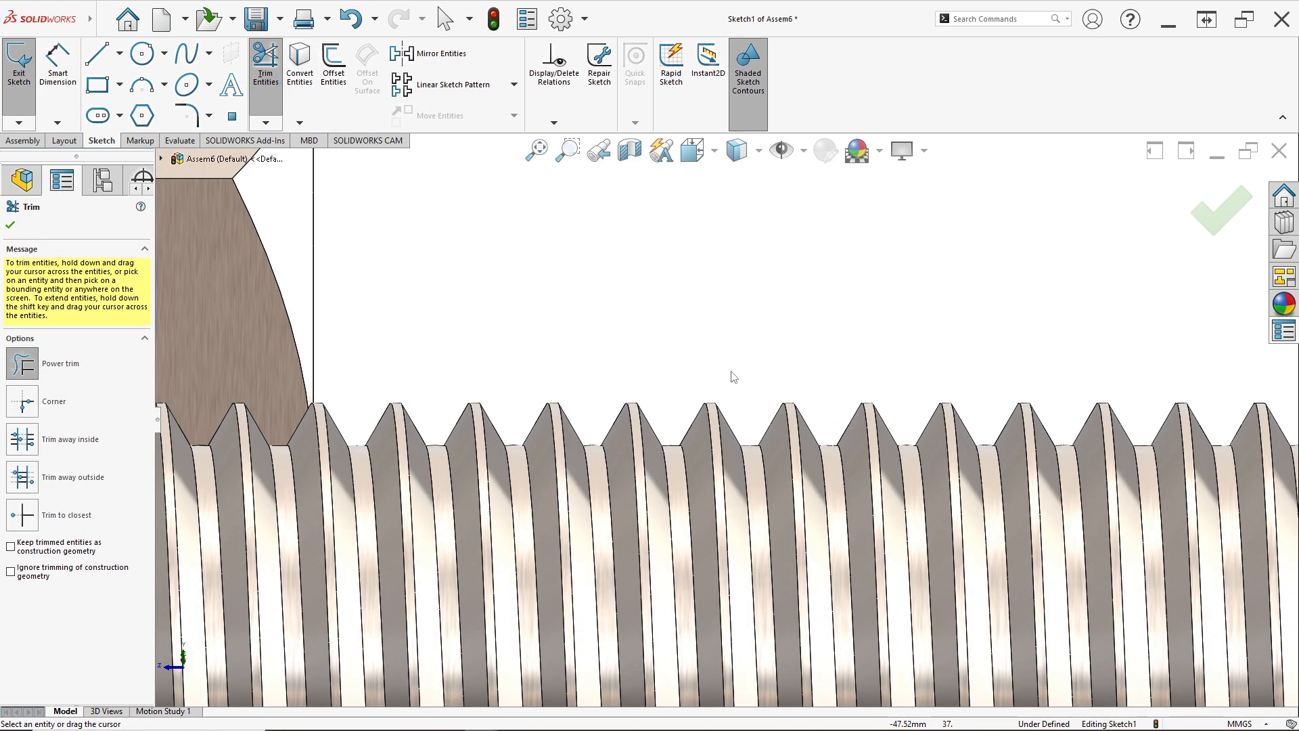
{"action": "key", "text": "Escape"}
{"action": "scroll", "coordinate": [1178, 241], "scroll_direction": "up", "scroll_amount": 3}
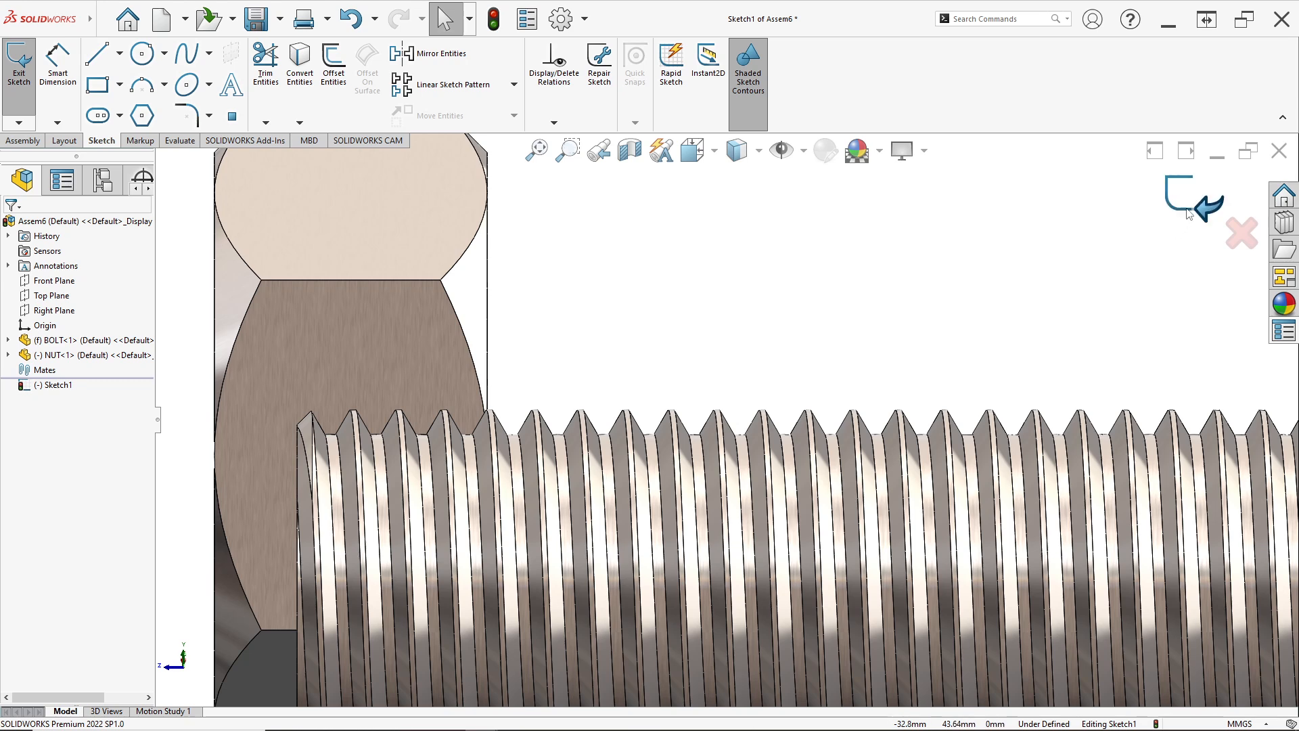
{"action": "left_click", "coordinate": [1190, 214]}
{"action": "middle_click_drag", "start_coordinate": [943, 419], "coordinate": [946, 421]}
{"action": "scroll", "coordinate": [897, 420], "scroll_direction": "up", "scroll_amount": 3}
{"action": "mouse_move", "coordinate": [847, 377]}
{"action": "middle_mouse_down"}
{"action": "mouse_move", "coordinate": [837, 367]}
{"action": "mouse_move", "coordinate": [848, 389]}
{"action": "middle_mouse_up"}
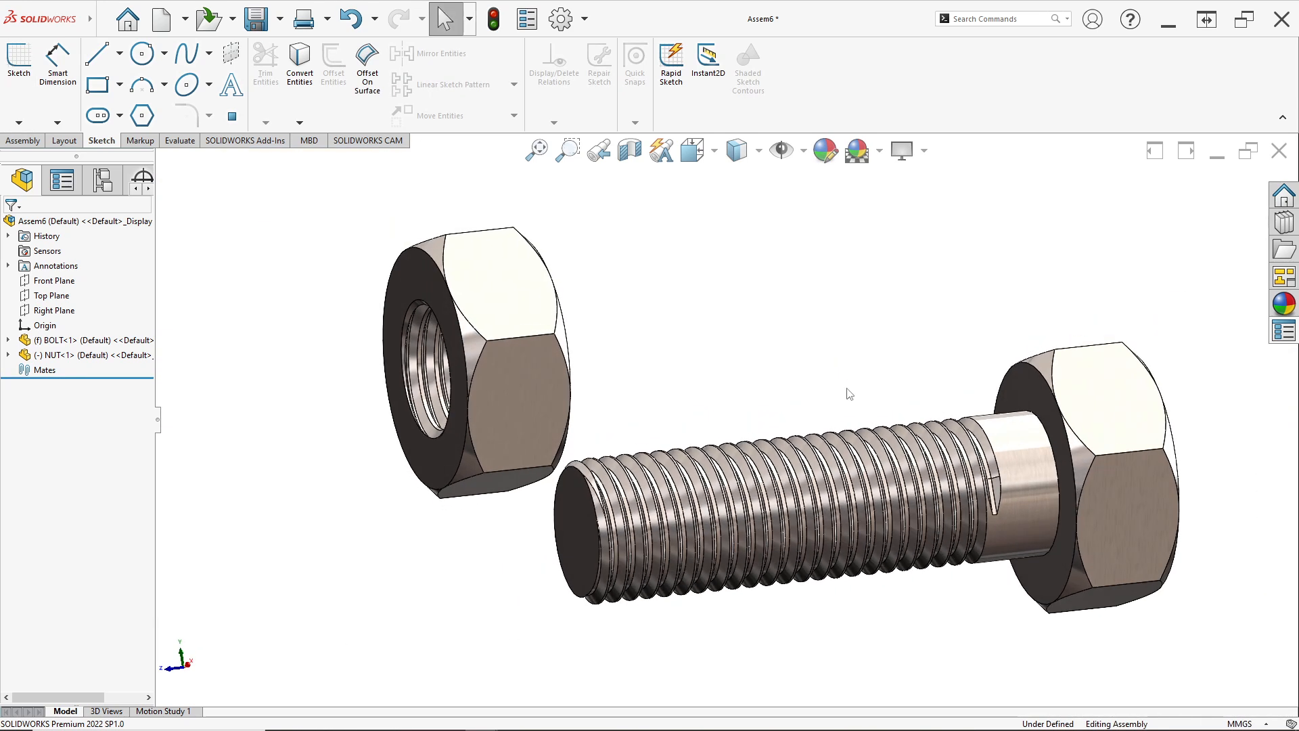
- Show the temporary axes of the nut and bolt
{"action": "left_click", "coordinate": [804, 154]}
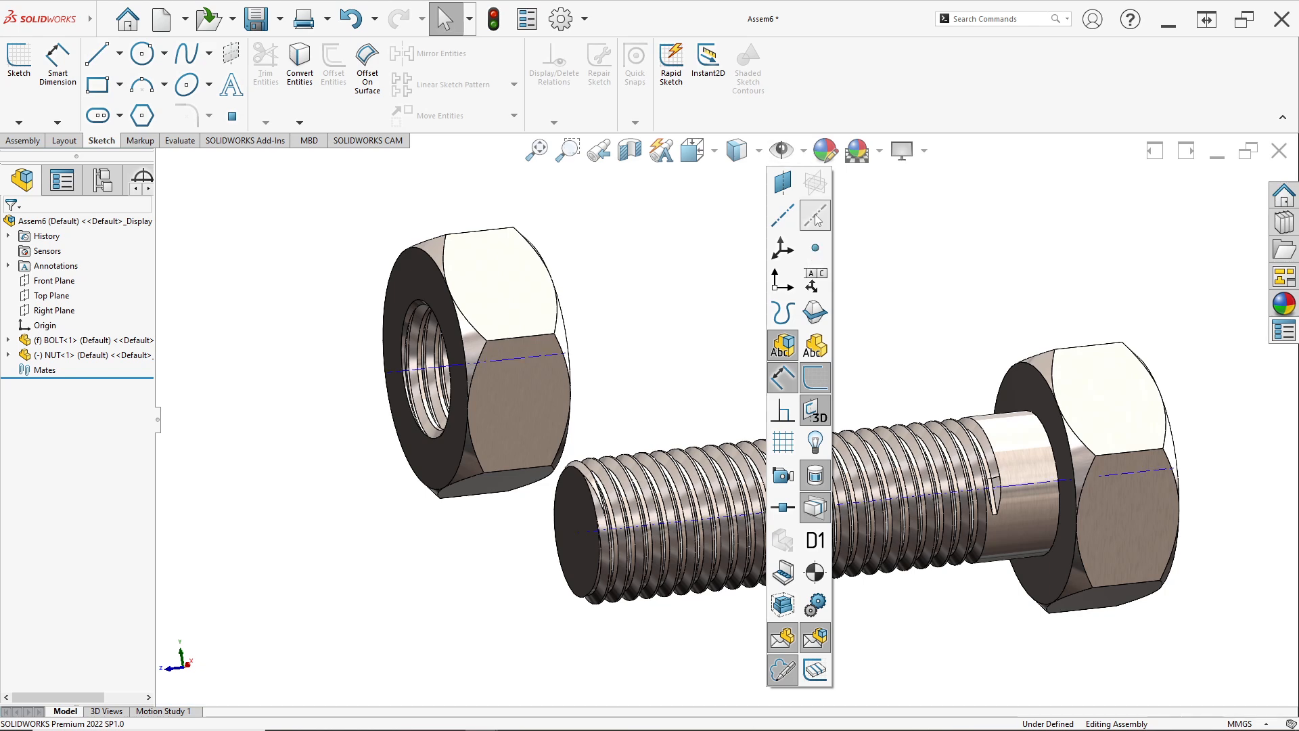
{"action": "left_click", "coordinate": [816, 218]}
{"action": "middle_click_drag", "start_coordinate": [684, 308], "coordinate": [707, 352]}
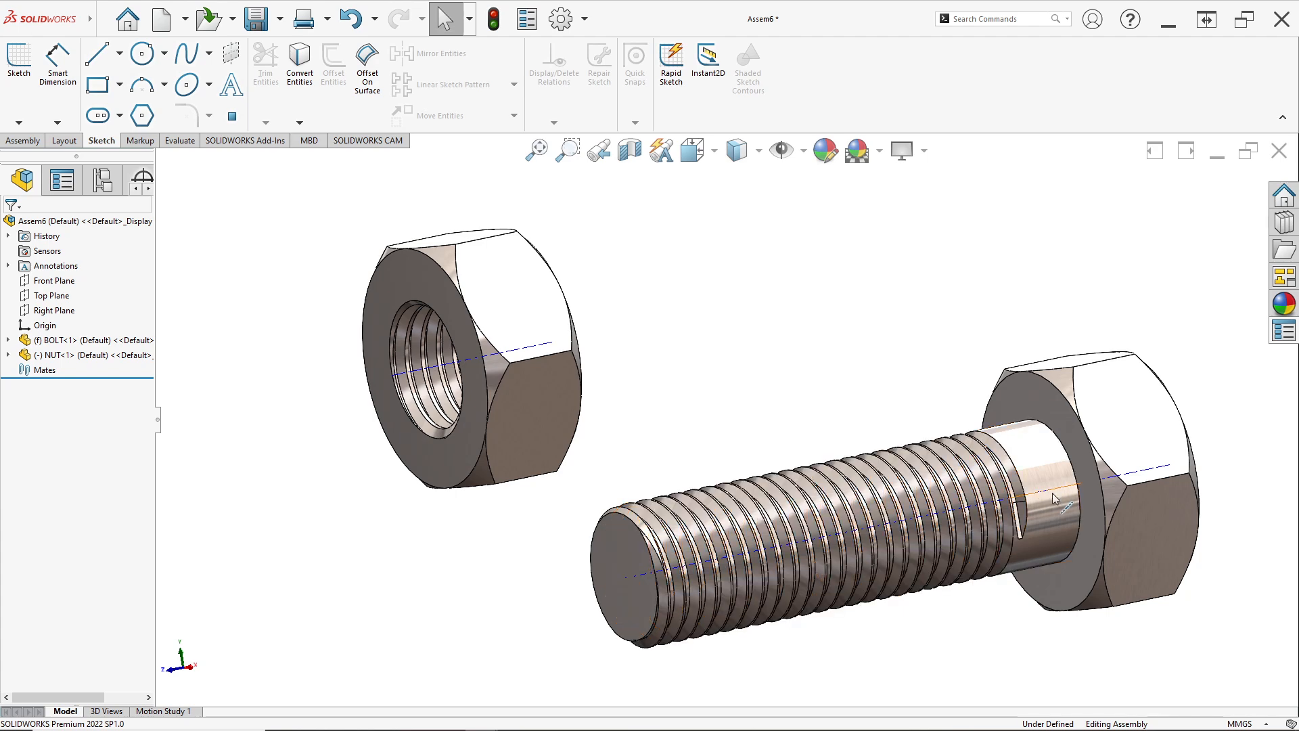
{"action": "middle_click_drag", "start_coordinate": [687, 440], "coordinate": [711, 481]}
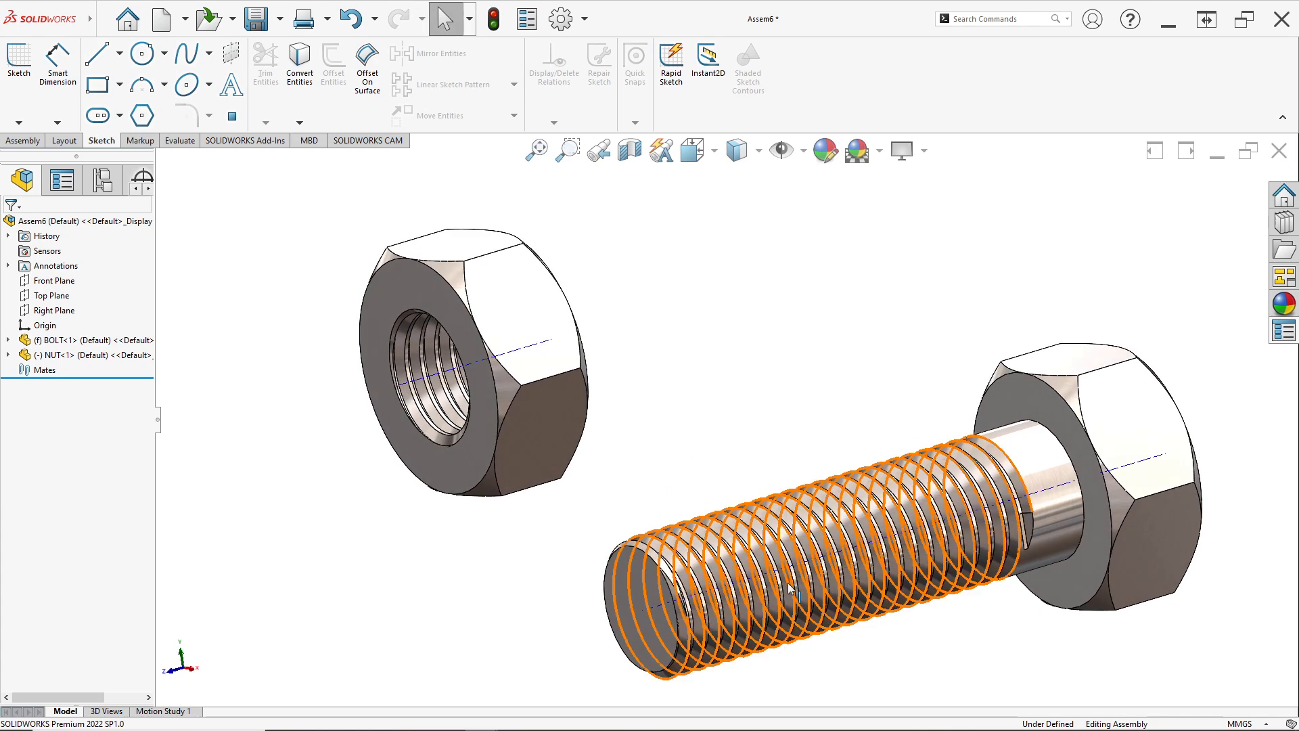
- Add a coincident mate between the nut's temporary axis and the bolt's temporary axis
{"action": "left_click", "coordinate": [34, 143]}
{"action": "left_click", "coordinate": [118, 98]}
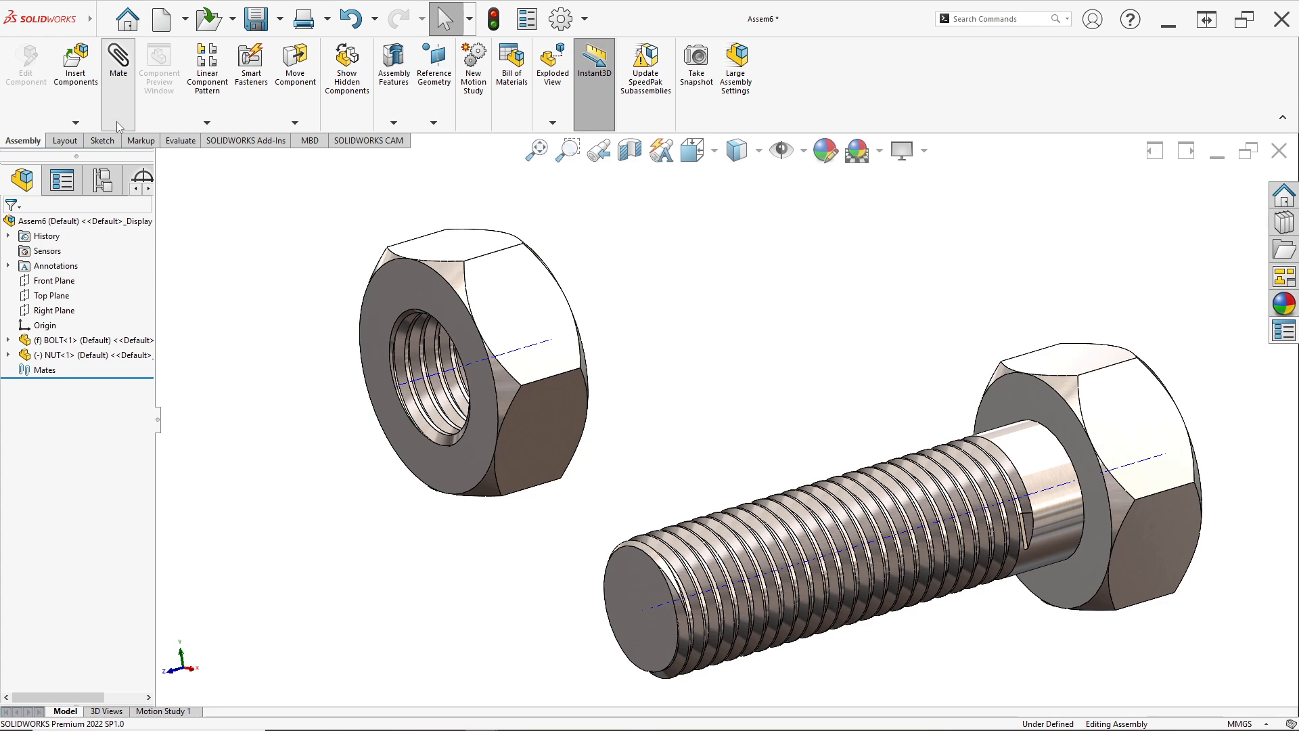
{"action": "left_click", "coordinate": [523, 351]}
{"action": "left_click", "coordinate": [1059, 495]}
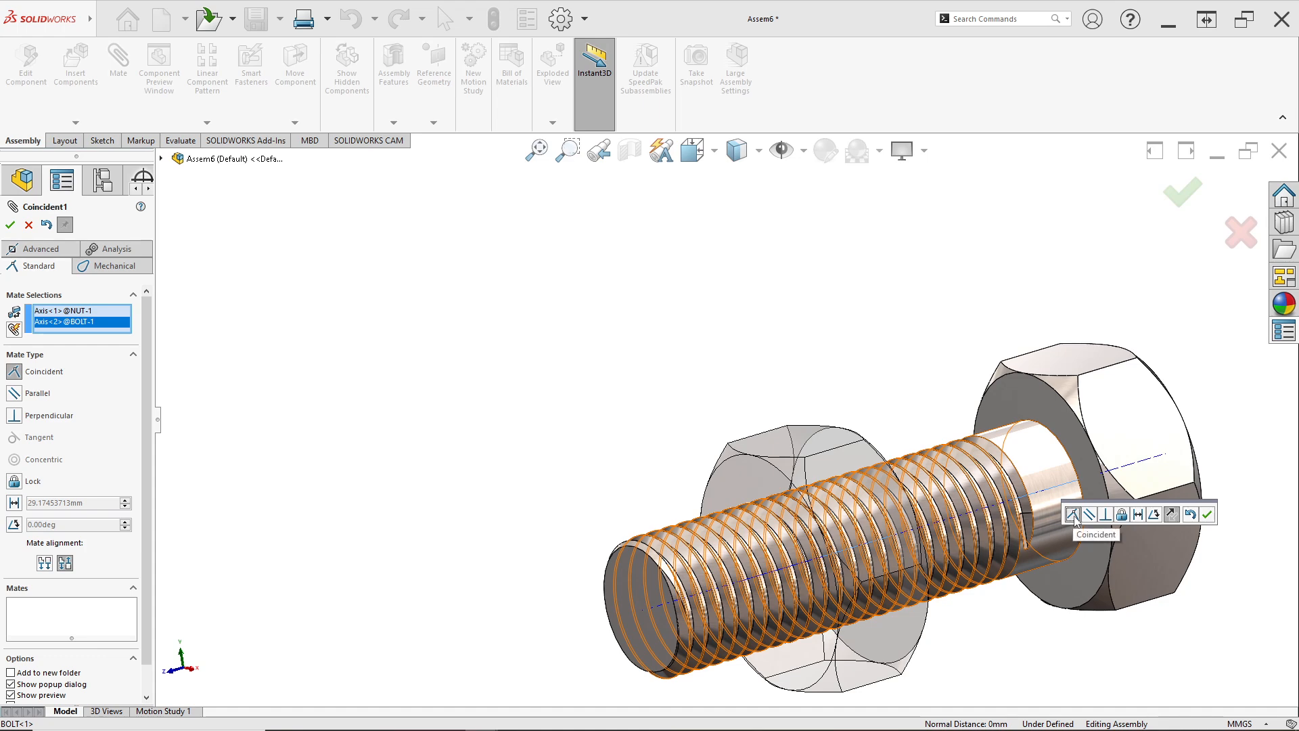
{"action": "left_click", "coordinate": [1208, 514]}
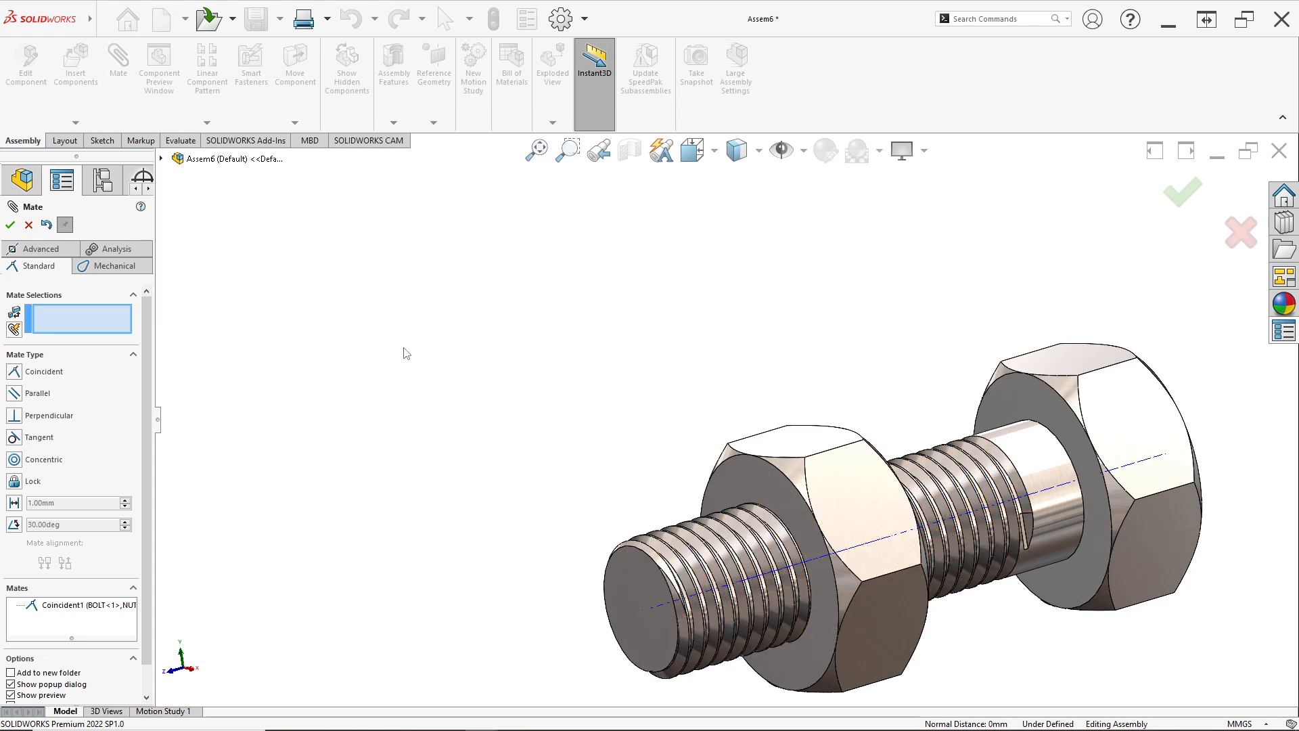
{"action": "left_click", "coordinate": [10, 225]}
- Slide the nut along the bolt's axis toward the head to test its remaining movement
{"action": "left_click_drag", "start_coordinate": [850, 516], "coordinate": [924, 520]}
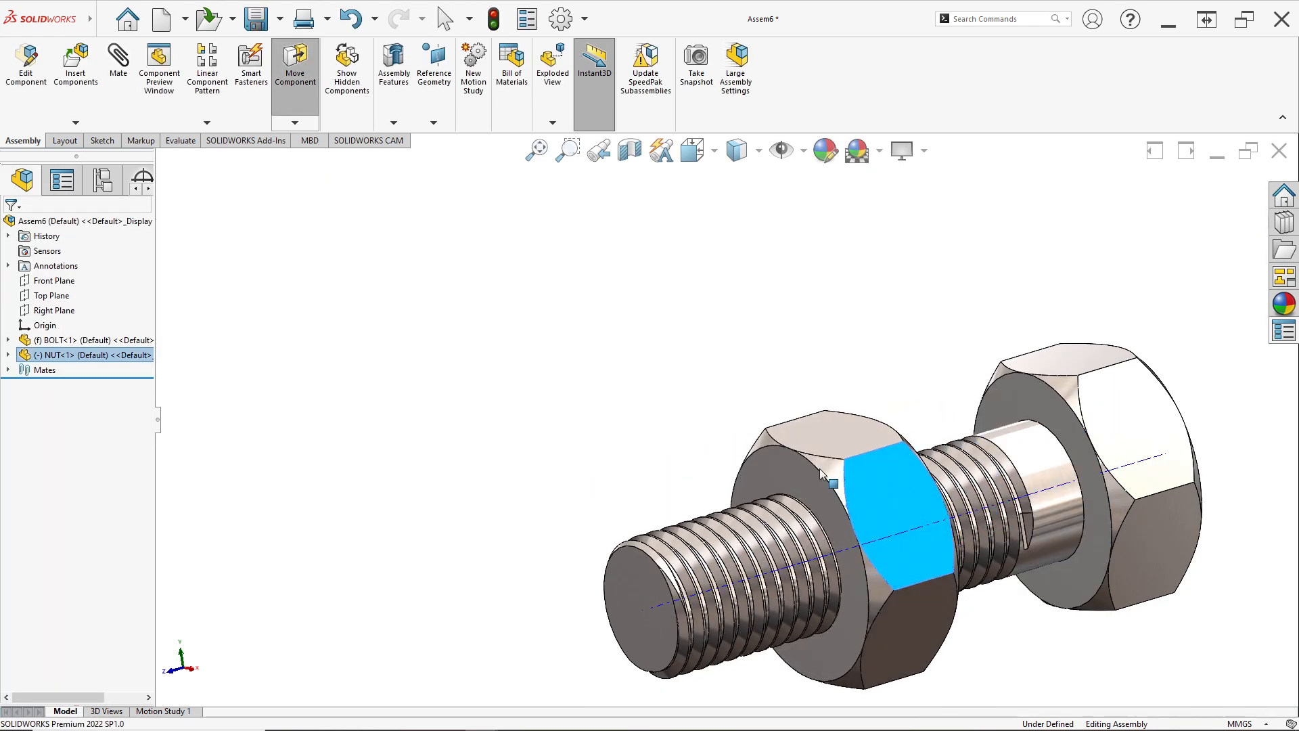
{"action": "key", "text": "Escape"}
{"action": "mouse_move", "coordinate": [684, 437]}
{"action": "middle_mouse_down"}
{"action": "mouse_move", "coordinate": [682, 464]}
{"action": "mouse_move", "coordinate": [696, 433]}
{"action": "middle_mouse_up"}
{"action": "scroll", "coordinate": [731, 474], "scroll_direction": "up", "scroll_amount": 3}
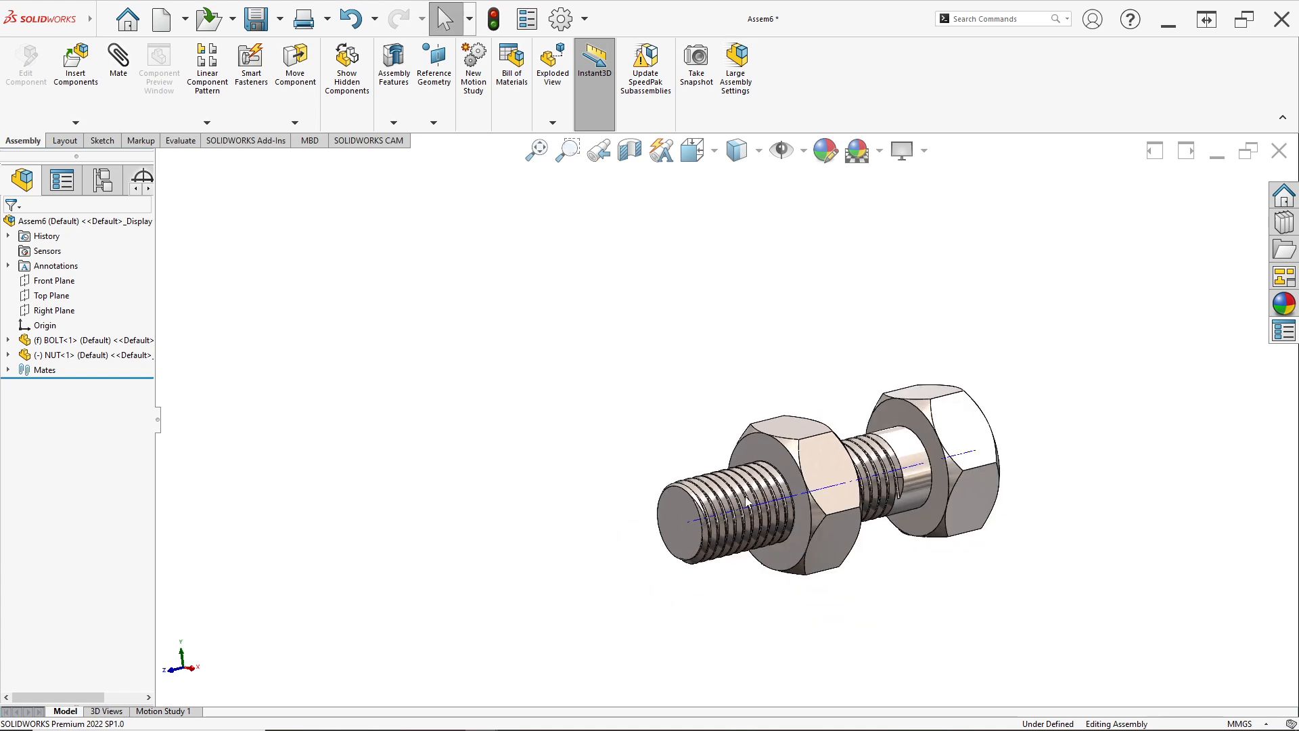
{"action": "scroll", "coordinate": [746, 495], "scroll_direction": "down", "scroll_amount": 2}
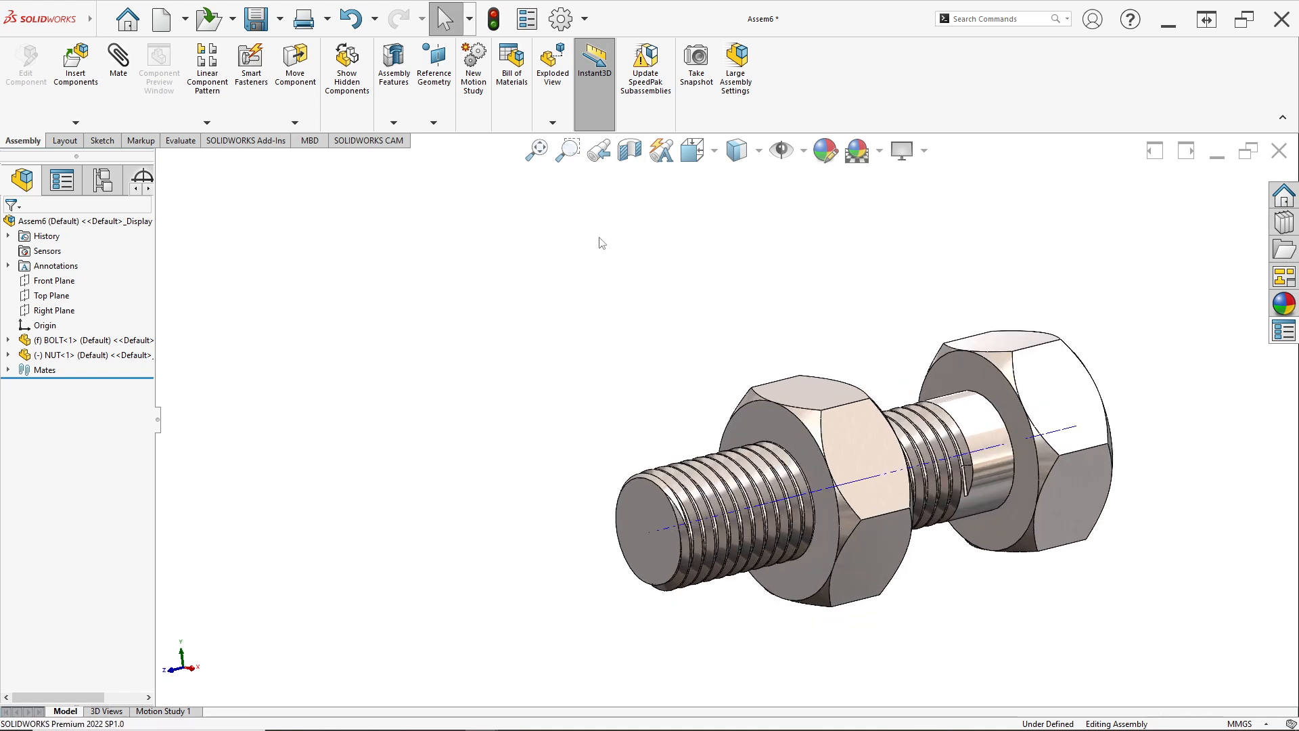
- Cut the assembly open with a section view on the bolt's Right Plane
{"action": "left_click", "coordinate": [630, 150]}
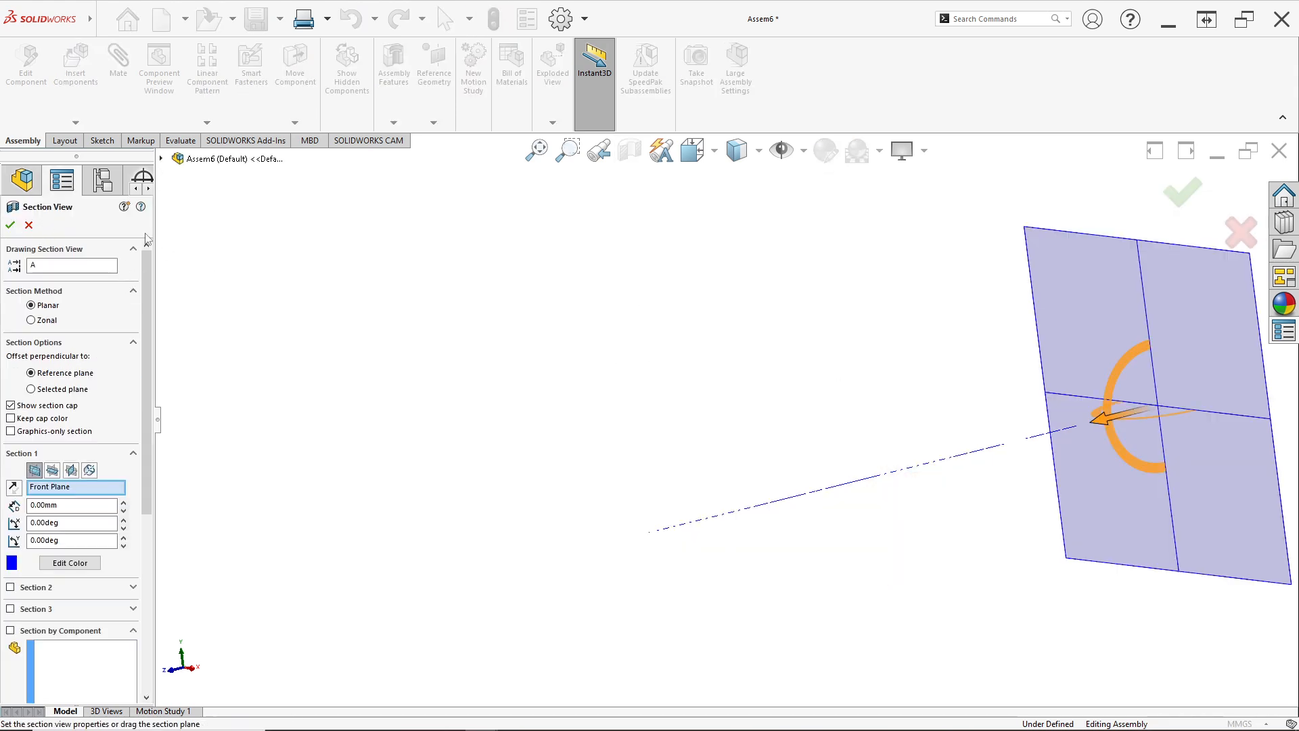
{"action": "left_click", "coordinate": [161, 160]}
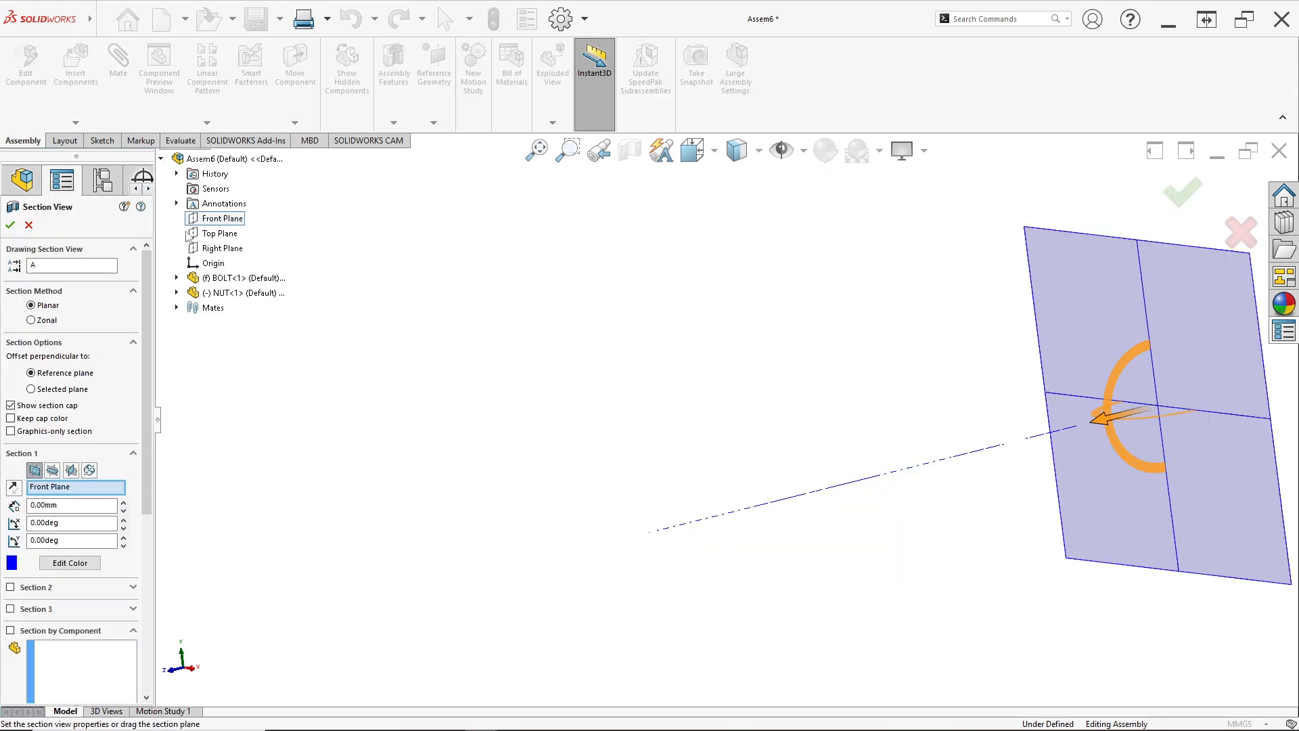
{"action": "left_click", "coordinate": [178, 278]}
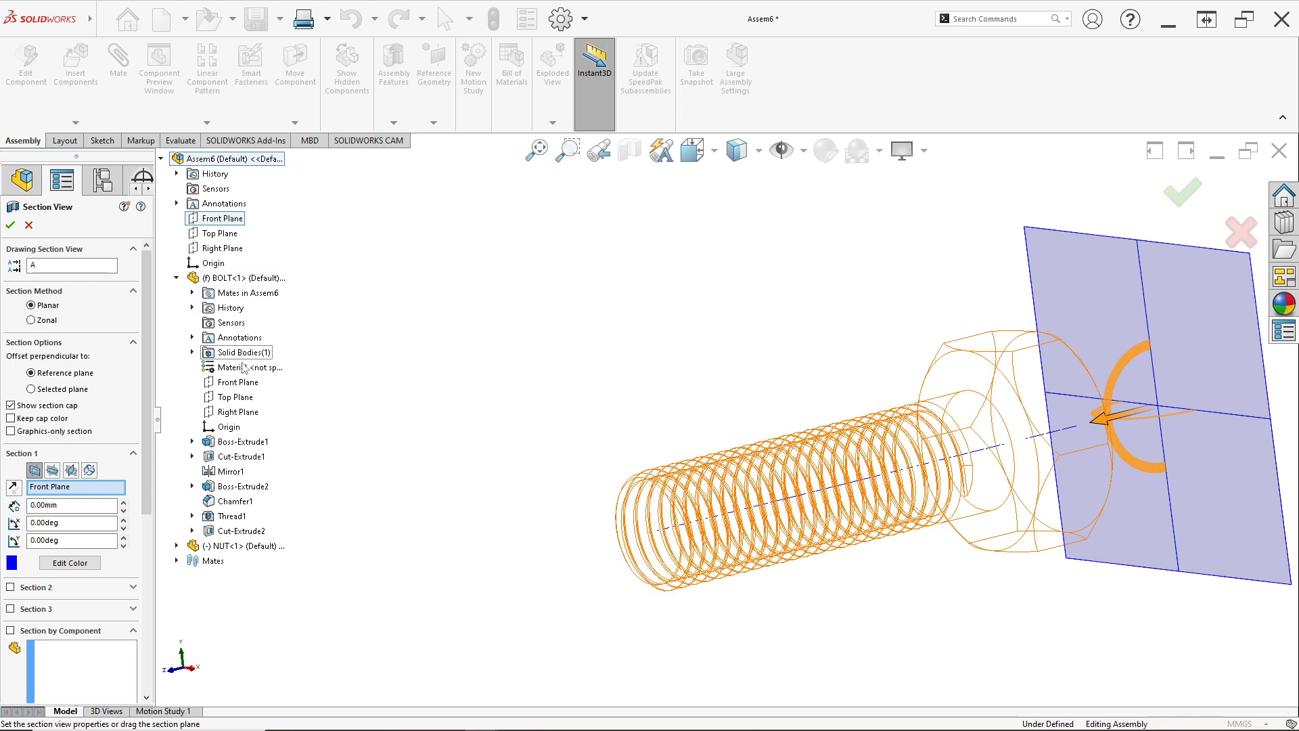
{"action": "left_click", "coordinate": [245, 413]}
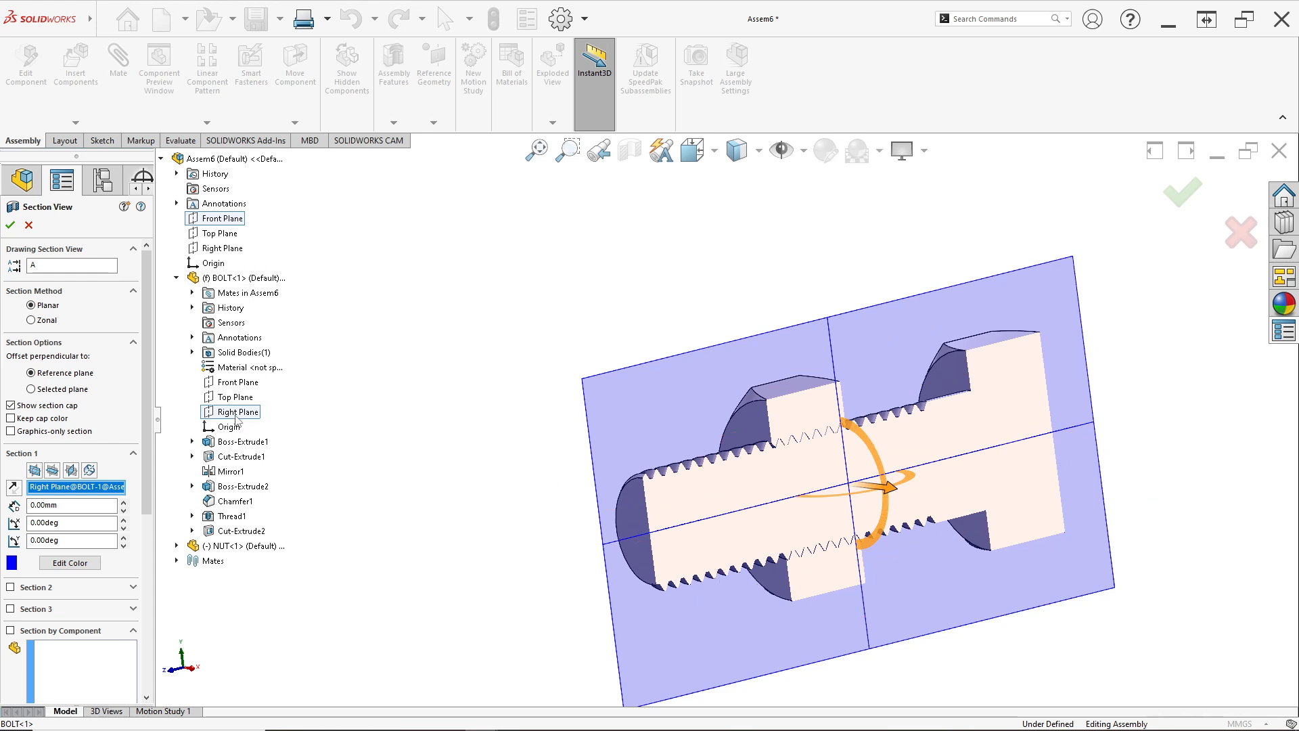
{"action": "left_click", "coordinate": [12, 224]}
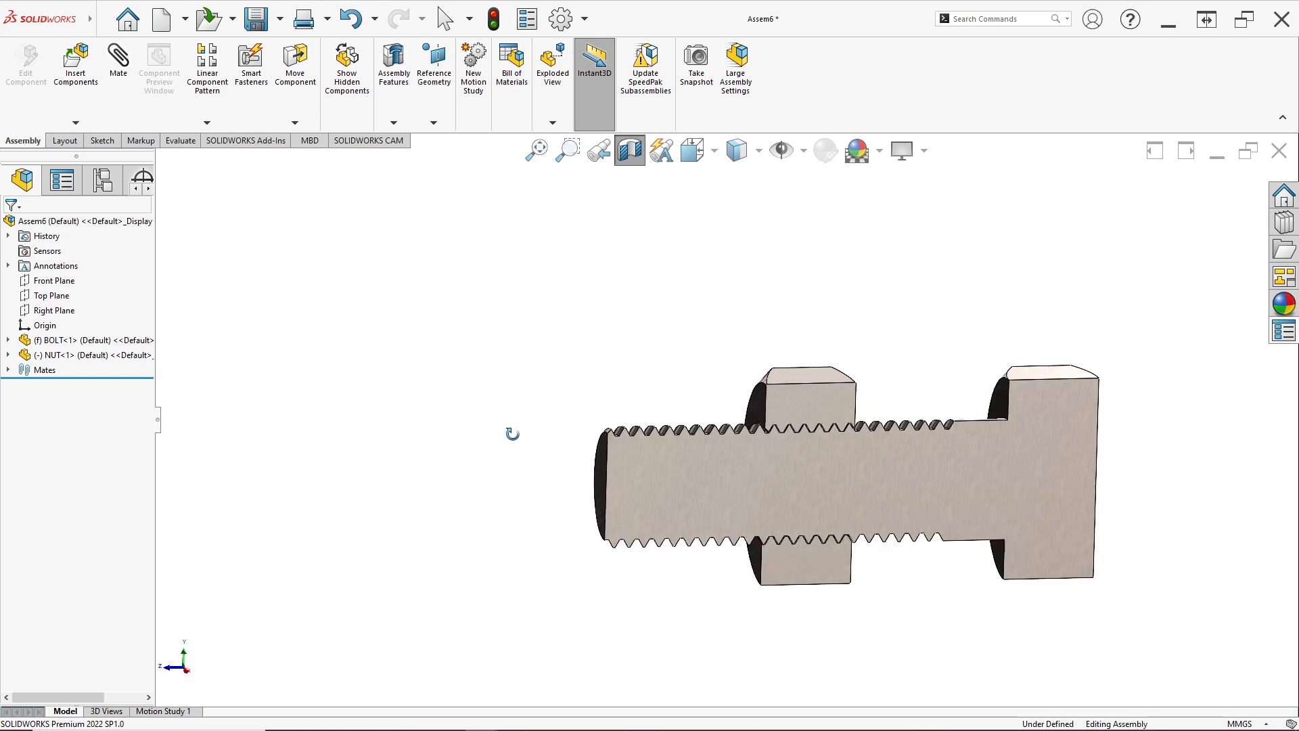
- Shift the nut slightly along the sectioned bolt until its thread profile meshes with the bolt's thread
{"action": "scroll", "coordinate": [778, 406], "scroll_direction": "up", "scroll_amount": 5}
{"action": "left_click", "coordinate": [611, 405]}
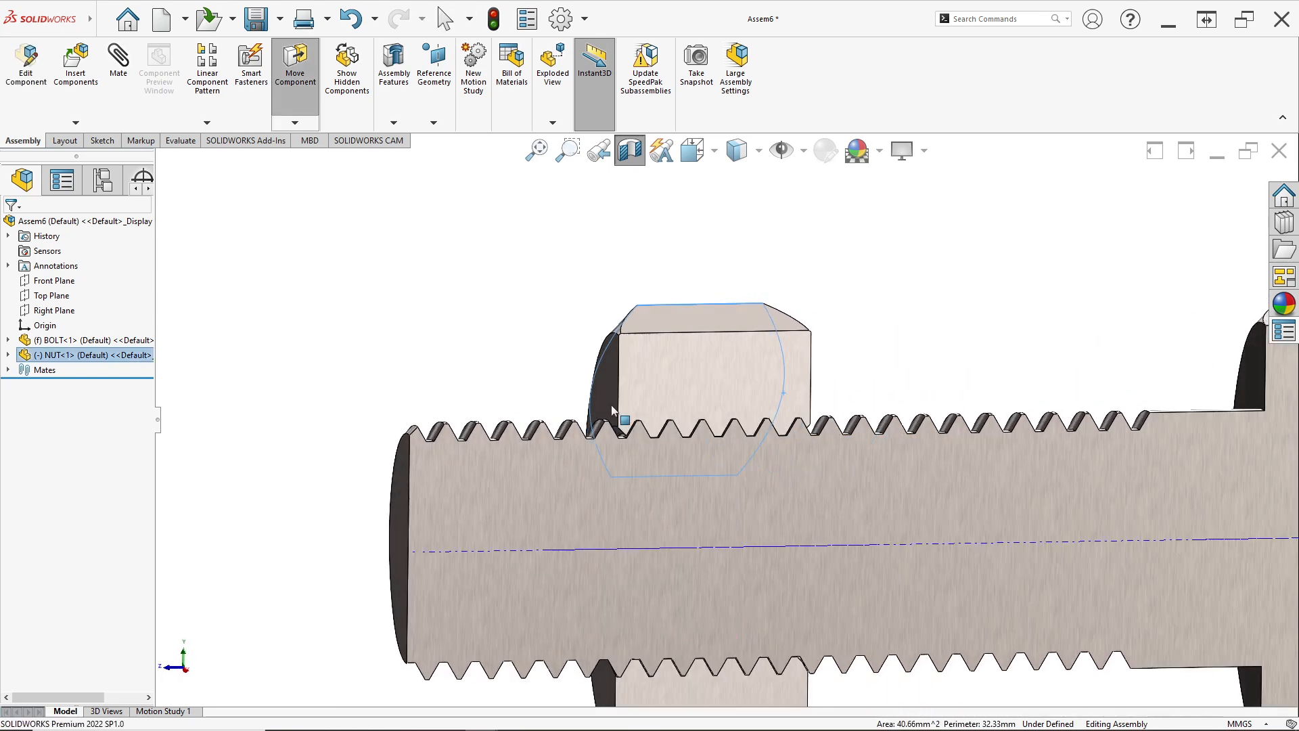
{"action": "left_click", "coordinate": [631, 415]}
{"action": "scroll", "coordinate": [603, 403], "scroll_direction": "up", "scroll_amount": 5}
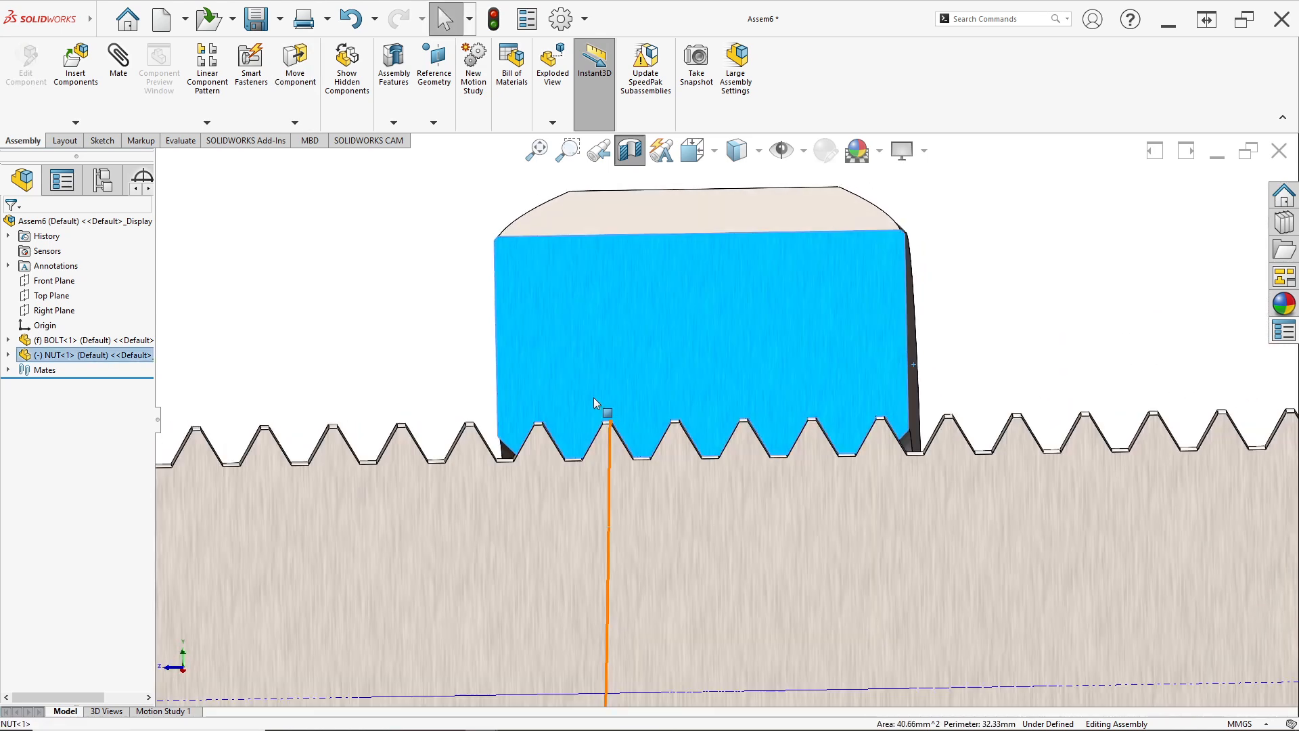
{"action": "mouse_move", "coordinate": [594, 398]}
{"action": "left_mouse_down"}
{"action": "mouse_move", "coordinate": [615, 395]}
{"action": "mouse_move", "coordinate": [601, 402]}
{"action": "left_mouse_up"}
{"action": "middle_click_drag", "start_coordinate": [555, 436], "coordinate": [550, 444]}
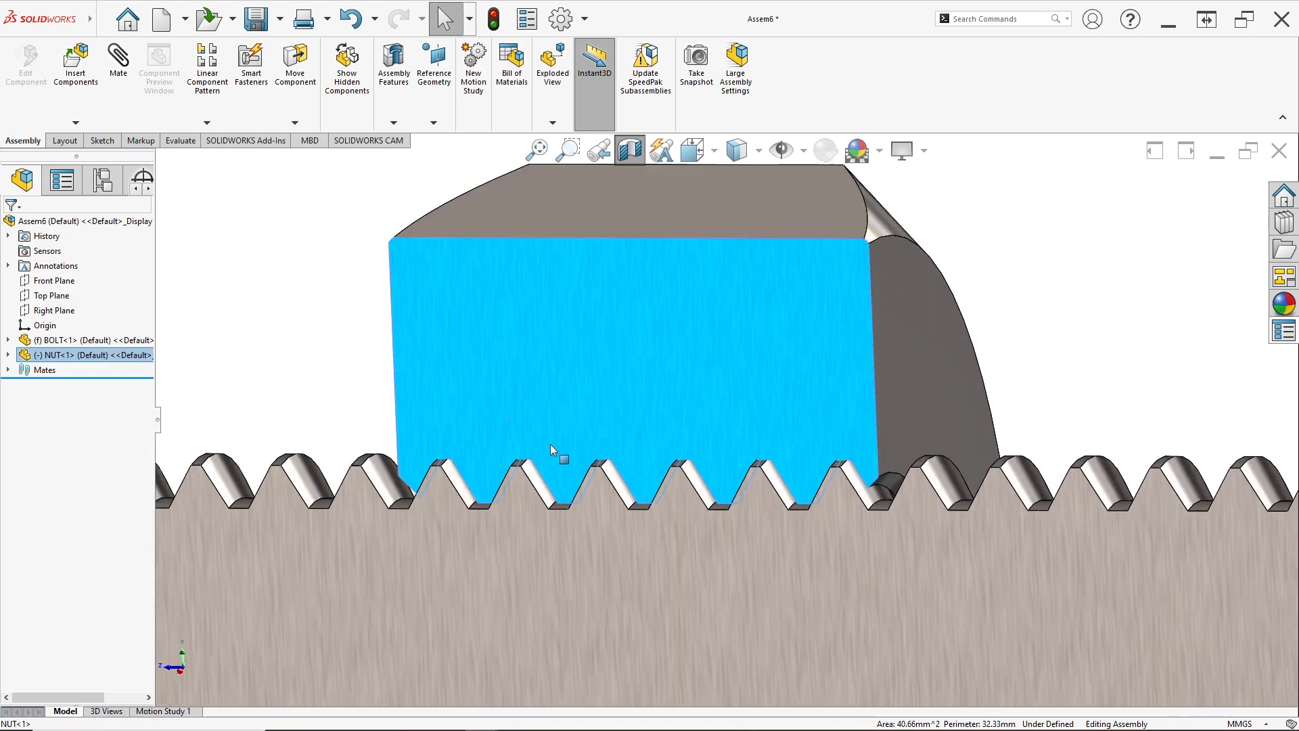
{"action": "scroll", "coordinate": [482, 449], "scroll_direction": "down", "scroll_amount": 5}
{"action": "middle_click_drag", "start_coordinate": [417, 491], "coordinate": [516, 472]}
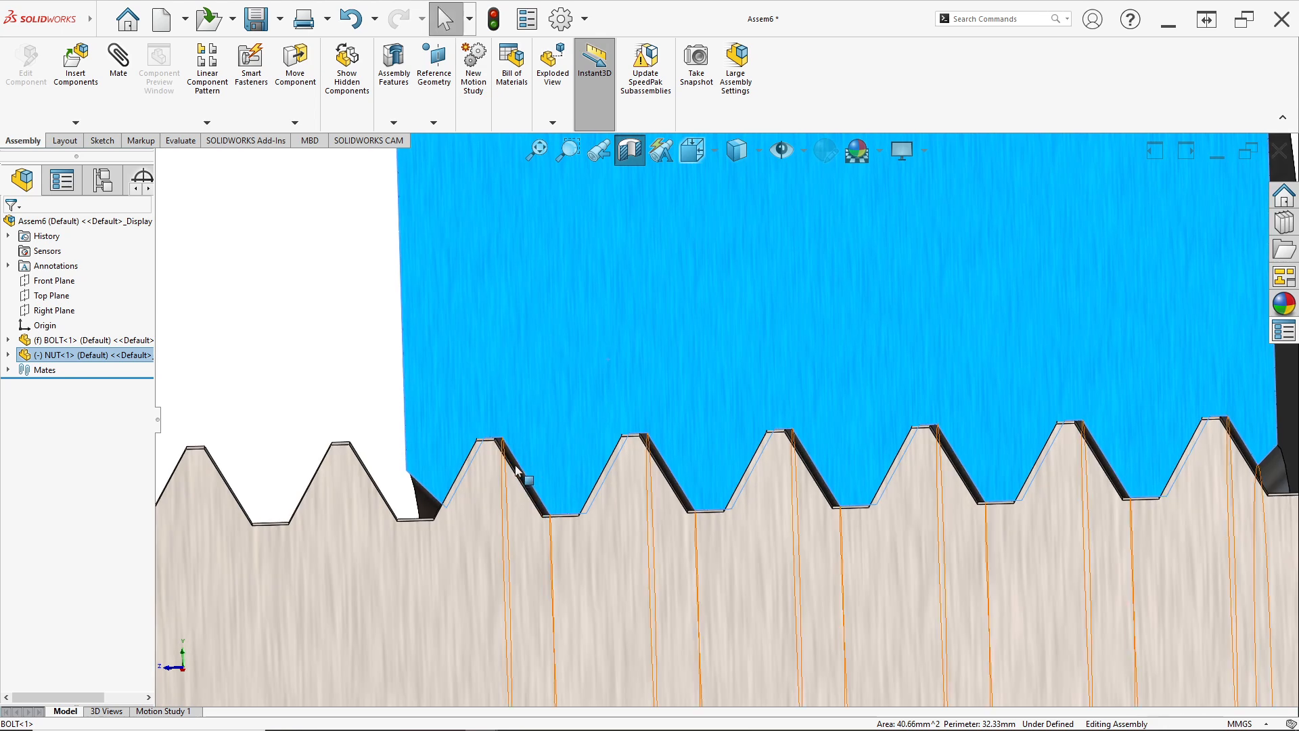
{"action": "scroll", "coordinate": [521, 469], "scroll_direction": "up", "scroll_amount": 4}
{"action": "middle_click_drag", "start_coordinate": [615, 444], "coordinate": [706, 394]}
{"action": "left_click_drag", "start_coordinate": [706, 394], "coordinate": [697, 401]}
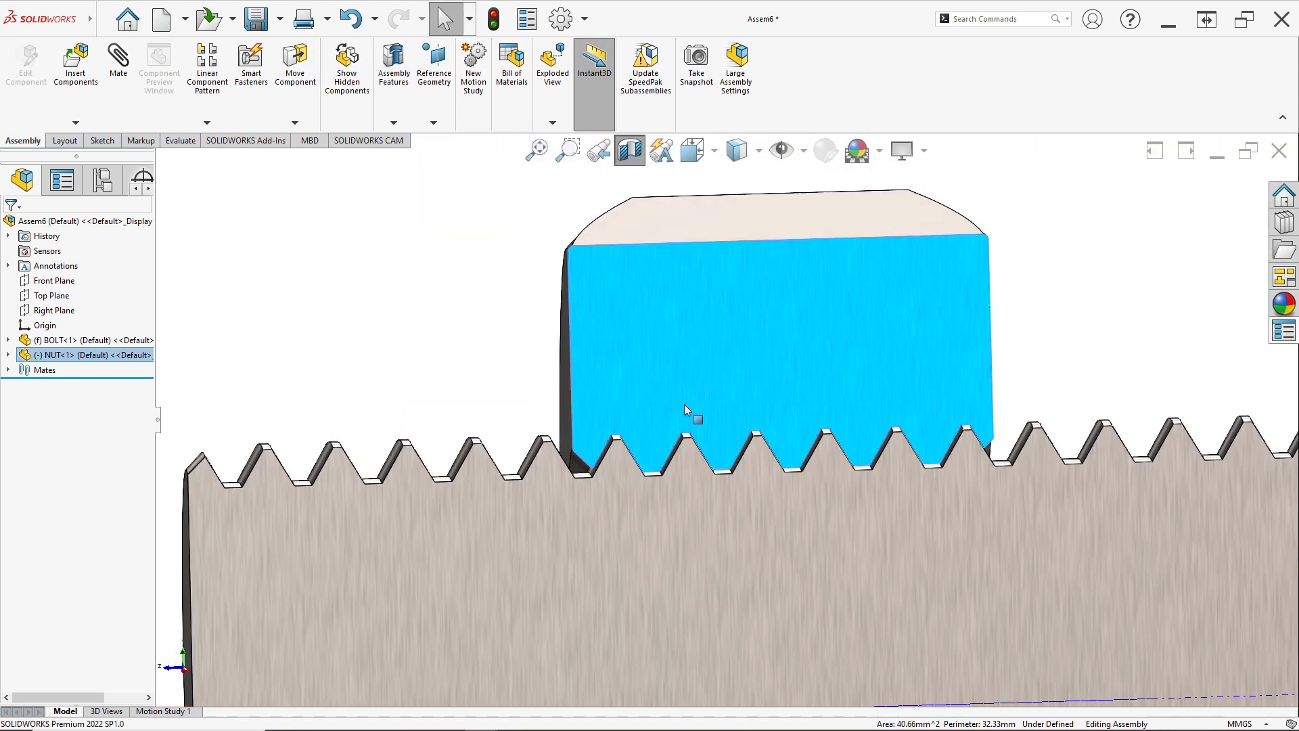
{"action": "scroll", "coordinate": [685, 405], "scroll_direction": "up", "scroll_amount": 4}
{"action": "left_click", "coordinate": [560, 371]}
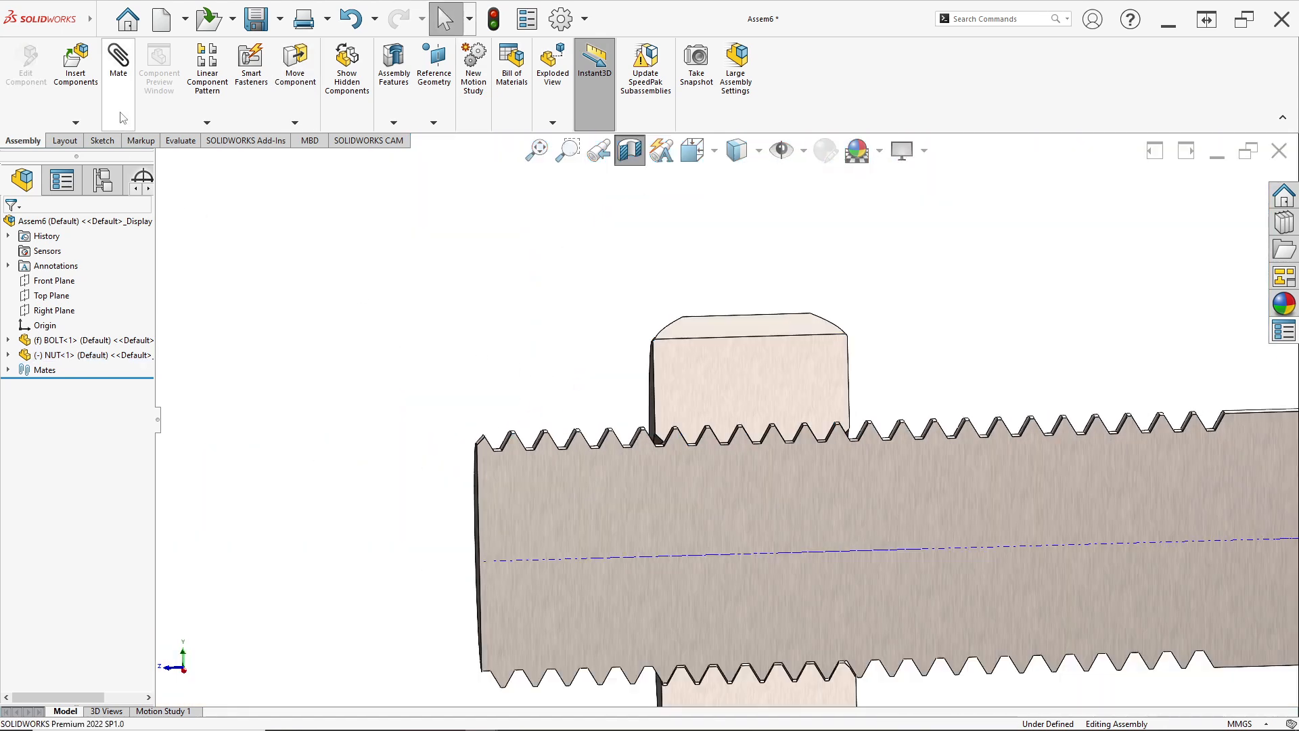
- Set up a mechanical Screw mate between the bolt's cylindrical shank face and the nut's temporary axis
{"action": "middle_click_drag", "start_coordinate": [653, 531], "coordinate": [745, 465]}
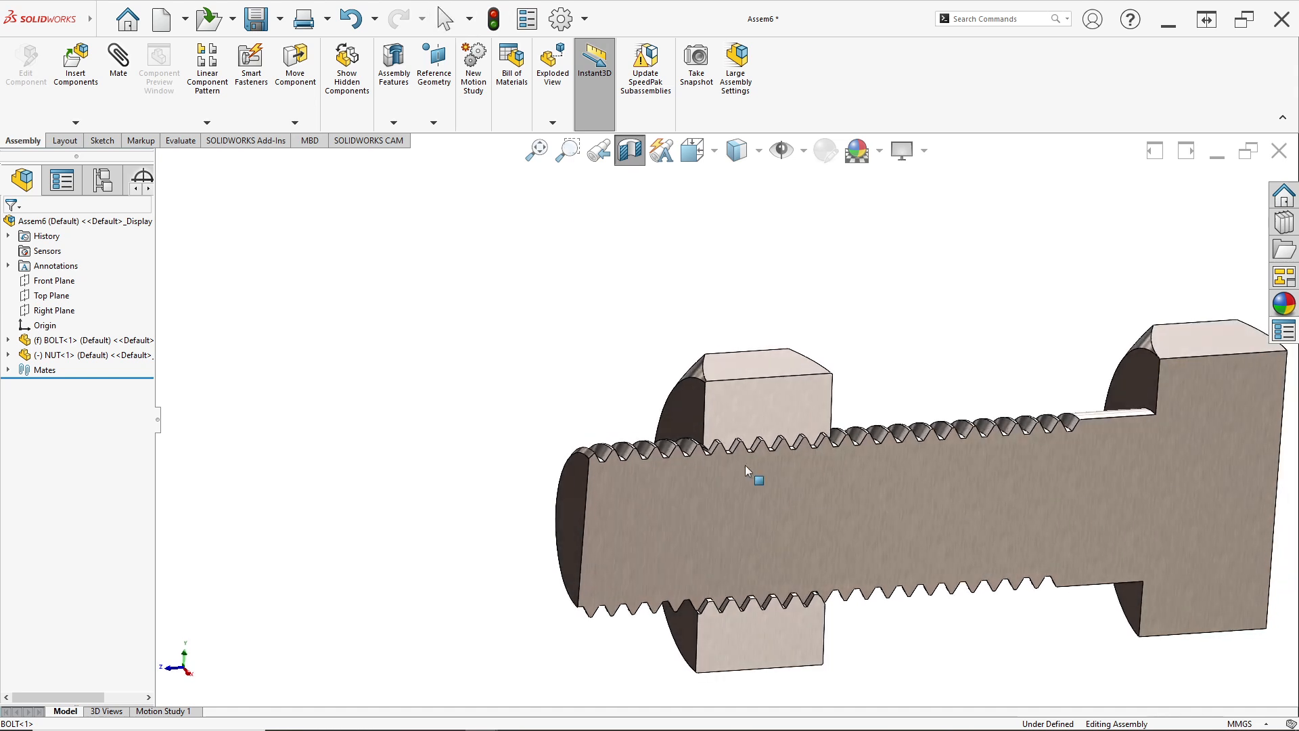
{"action": "left_click", "coordinate": [116, 102]}
{"action": "left_click", "coordinate": [112, 268]}
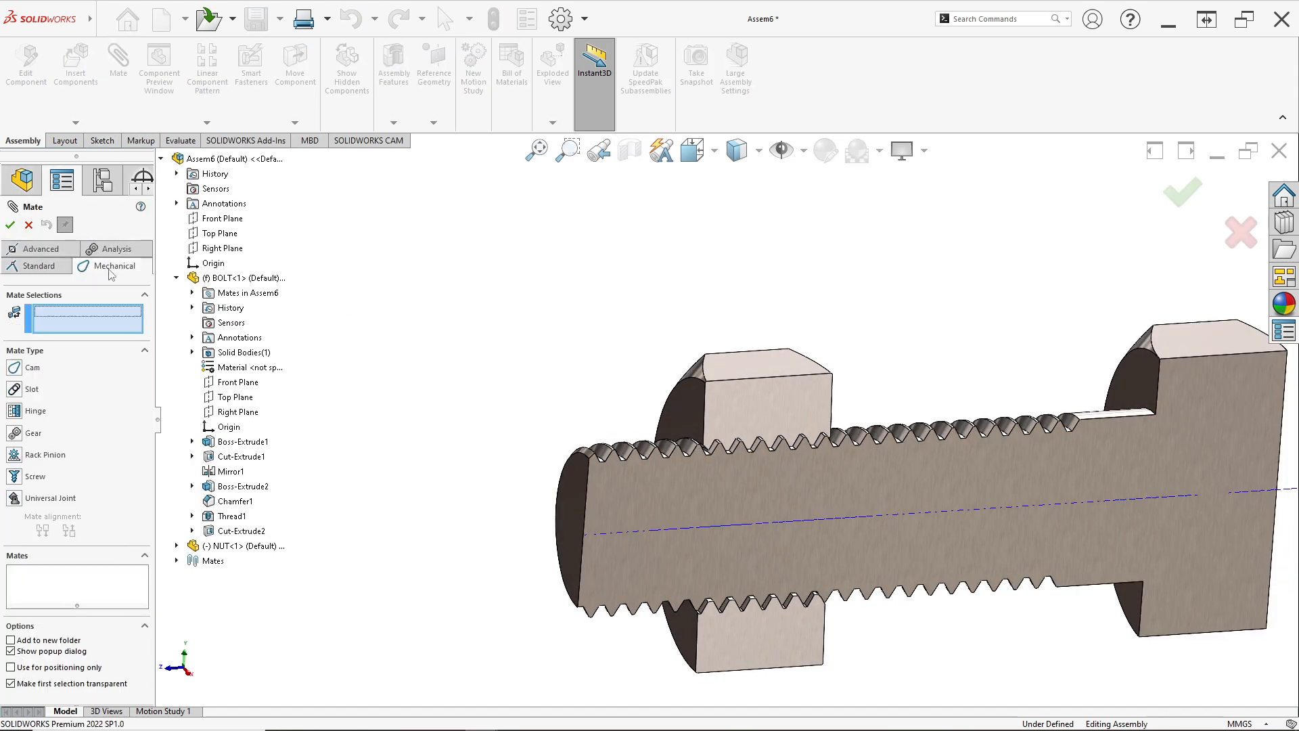
{"action": "left_click", "coordinate": [15, 477]}
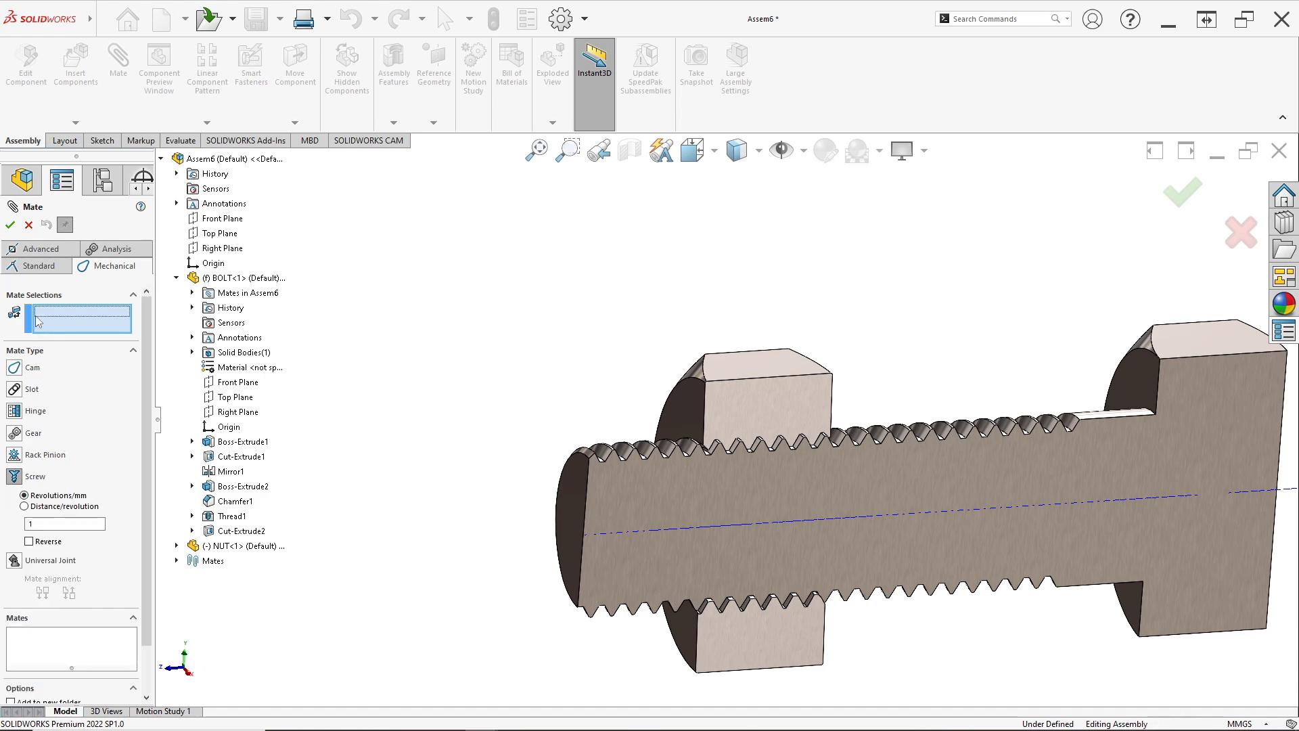
{"action": "scroll", "coordinate": [880, 405], "scroll_direction": "down", "scroll_amount": 6}
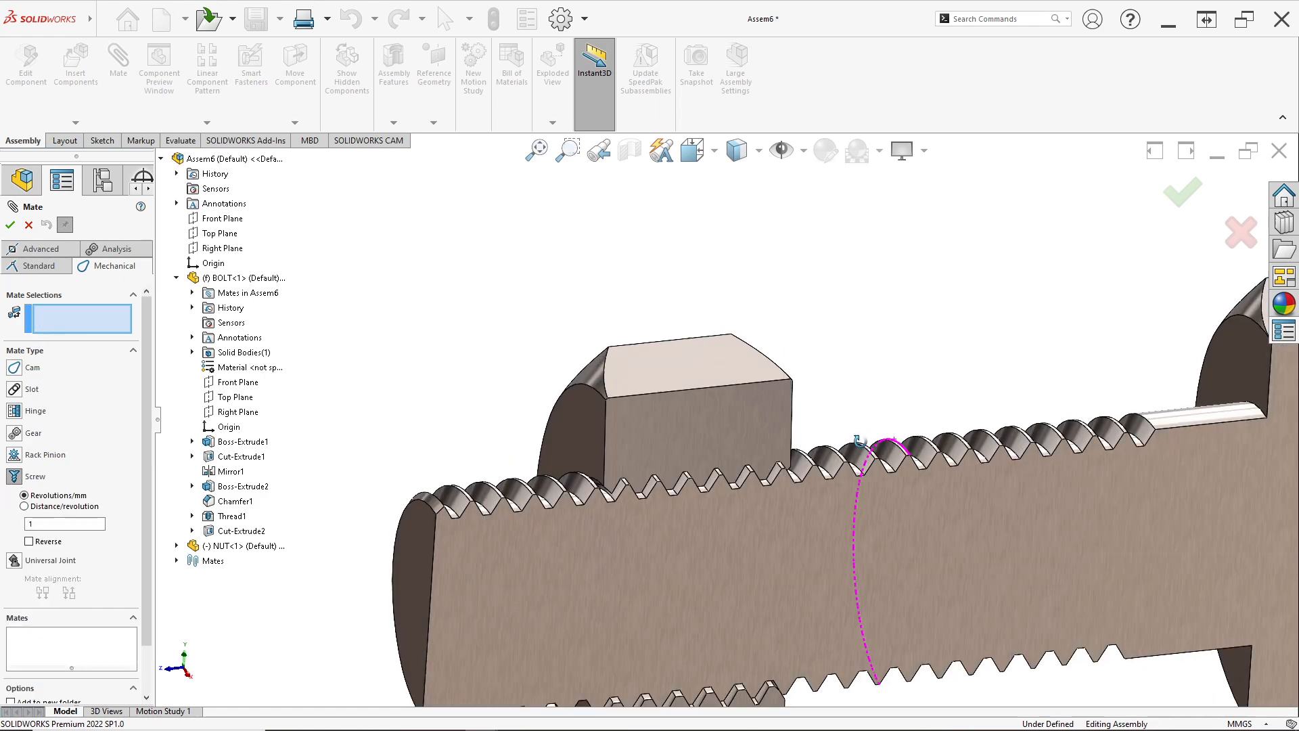
{"action": "scroll", "coordinate": [724, 463], "scroll_direction": "down", "scroll_amount": 4}
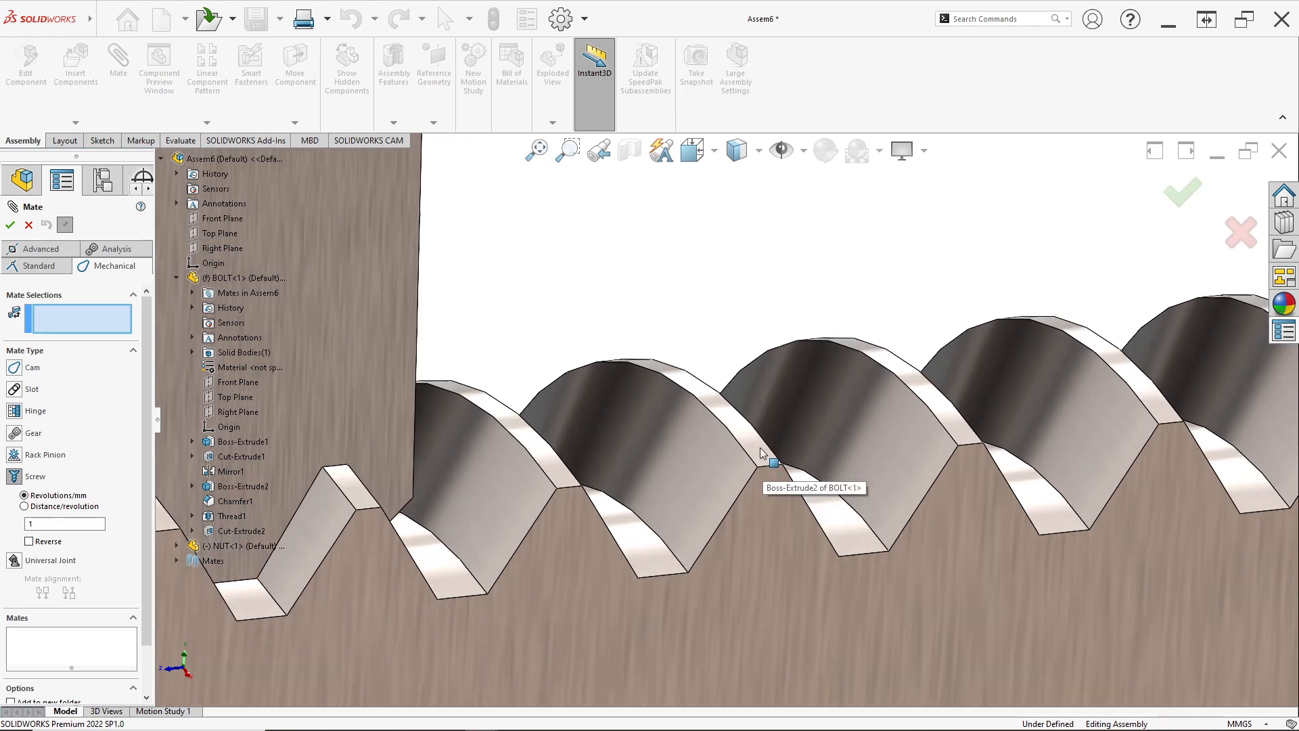
{"action": "left_click", "coordinate": [761, 453]}
{"action": "scroll", "coordinate": [751, 467], "scroll_direction": "up", "scroll_amount": 8}
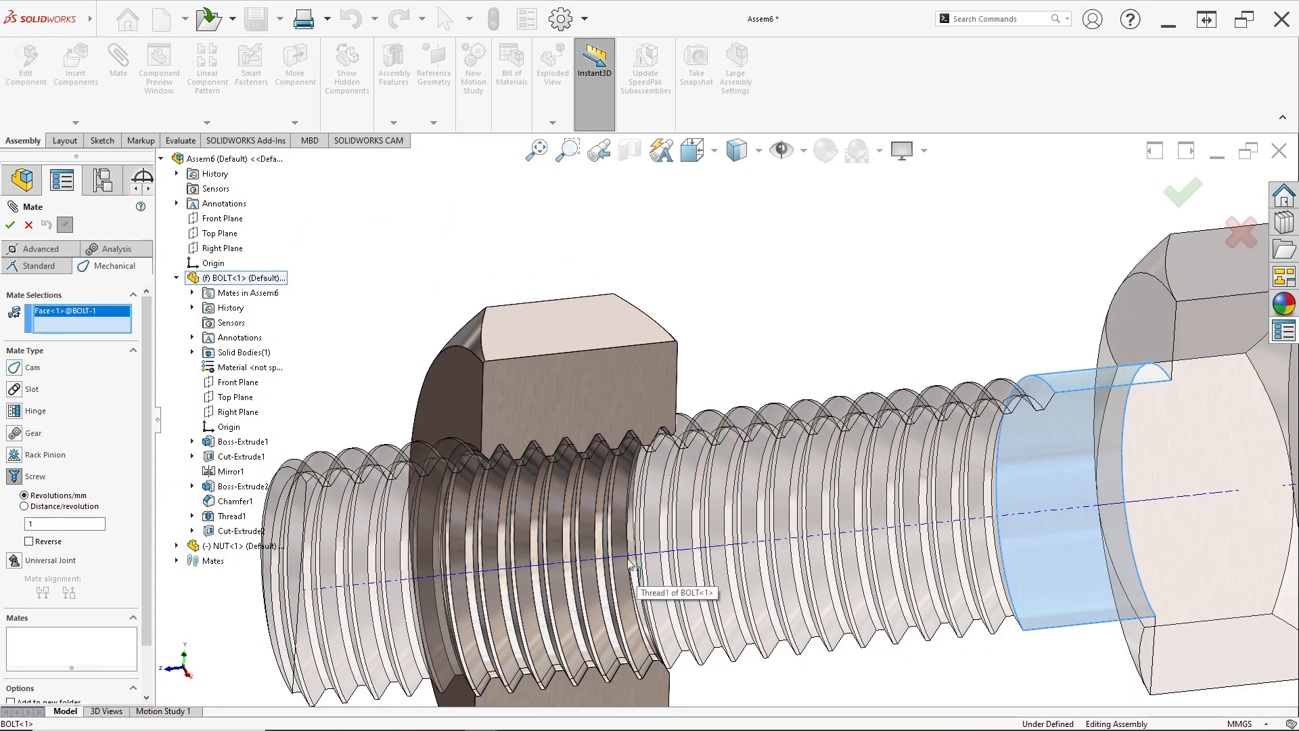
{"action": "left_click", "coordinate": [631, 556]}
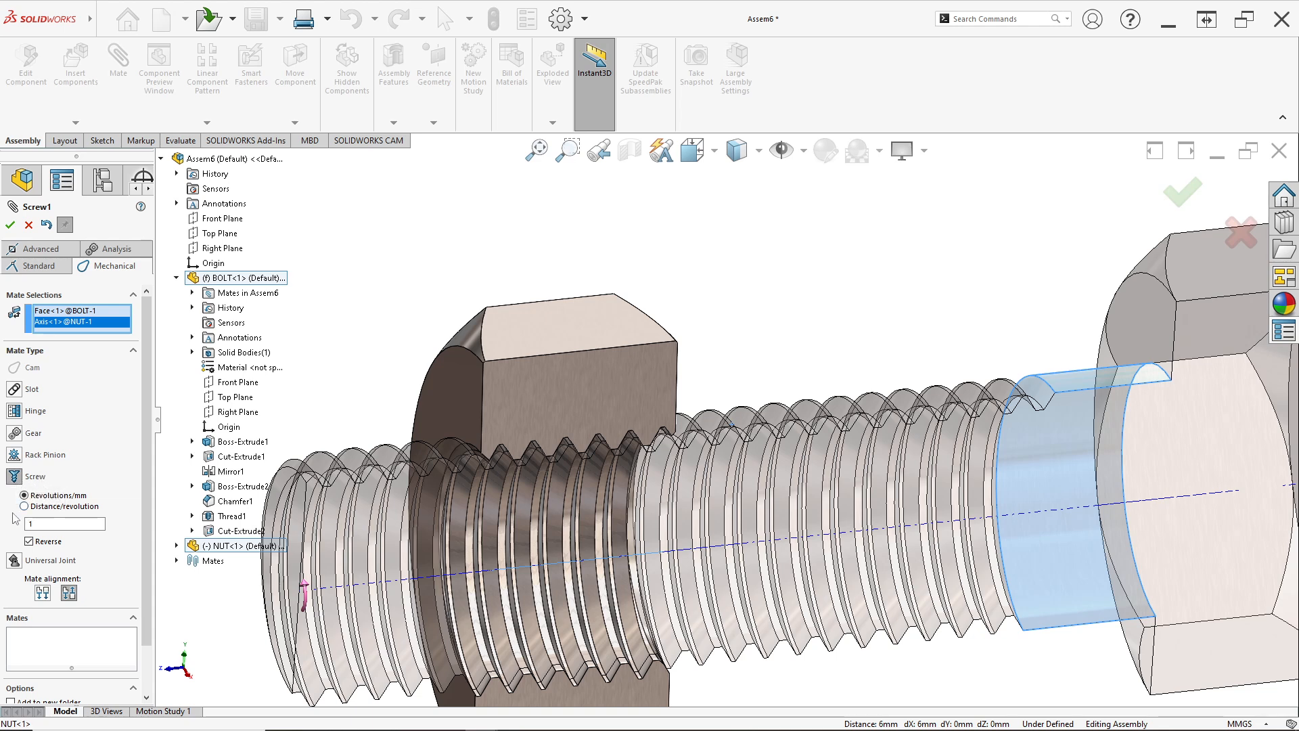
- Define the Screw mate by distance per revolution at 1.50 mm, accept it and finish mating
{"action": "scroll", "coordinate": [30, 515], "scroll_direction": "down", "scroll_amount": 2}
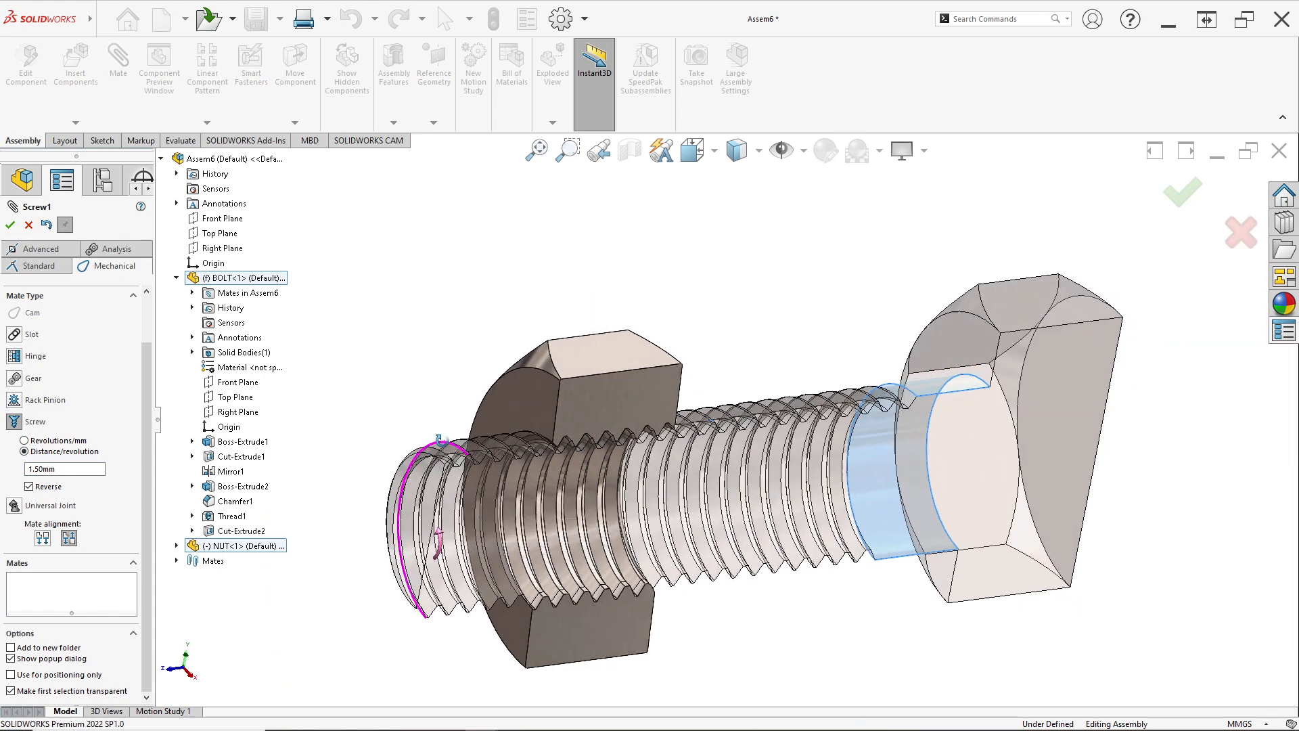
{"action": "scroll", "coordinate": [460, 566], "scroll_direction": "down", "scroll_amount": 4}
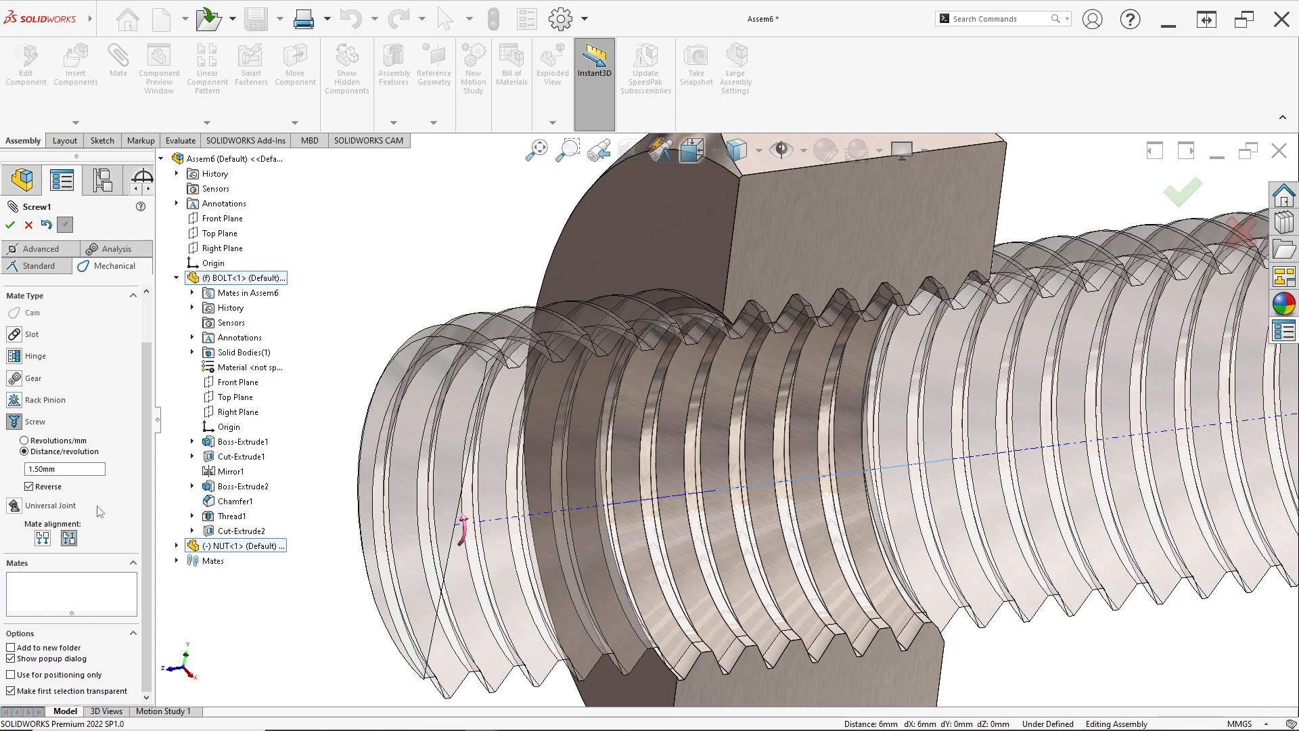
{"action": "left_click", "coordinate": [10, 225]}
{"action": "scroll", "coordinate": [698, 259], "scroll_direction": "up", "scroll_amount": 1}
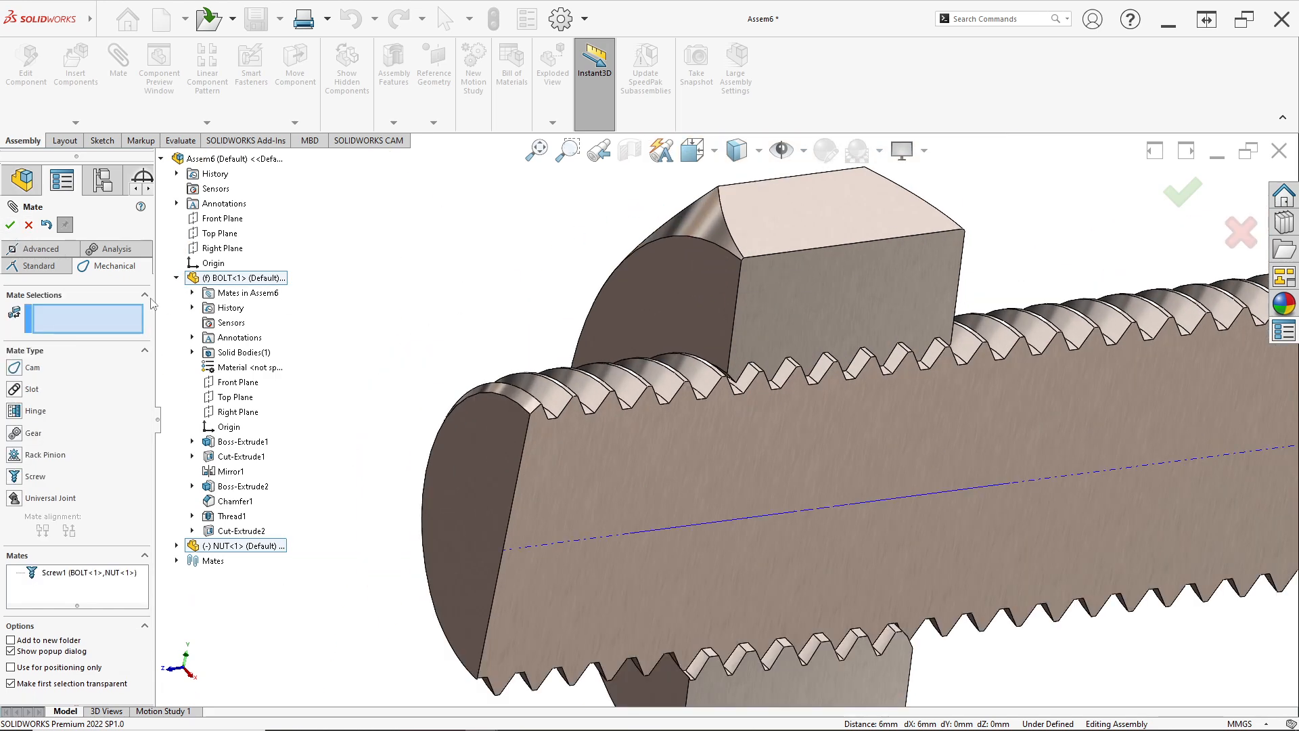
{"action": "left_click", "coordinate": [11, 225]}
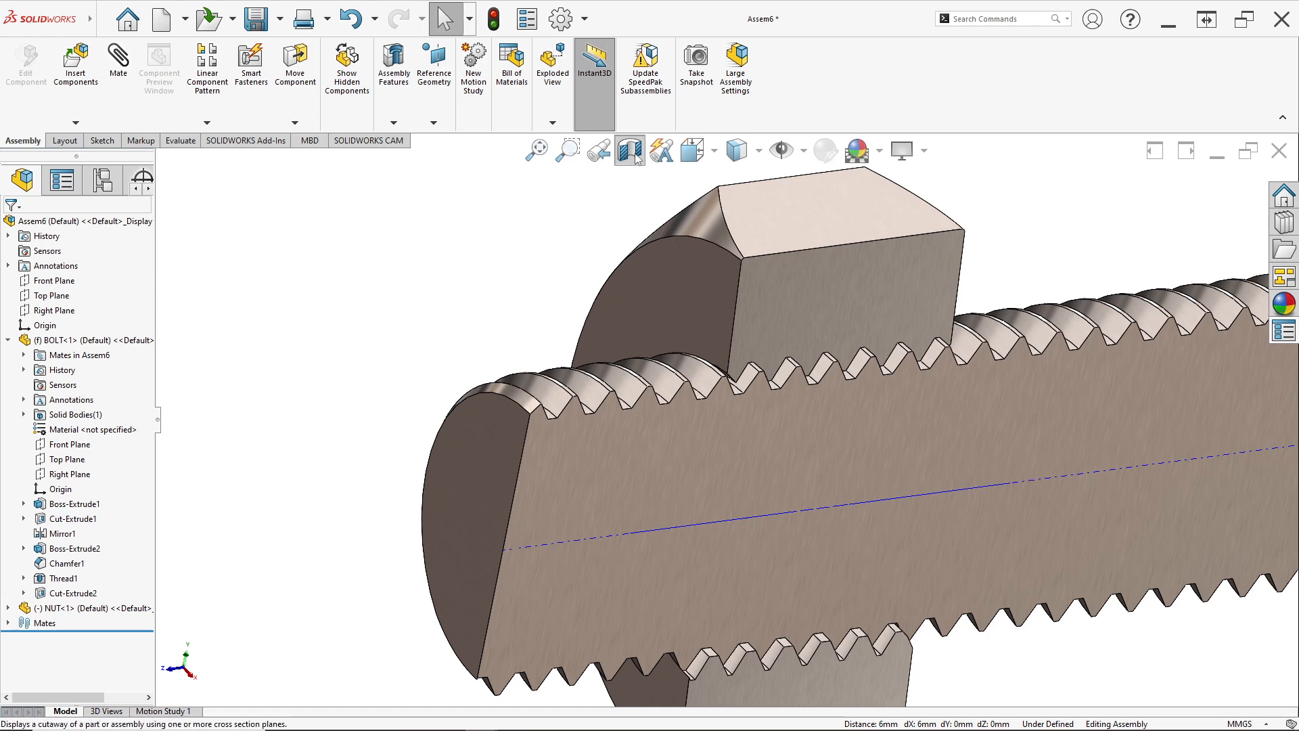
- Turn off the section view and rotate the nut on the bolt to test the Screw mate
{"action": "left_click", "coordinate": [630, 150]}
{"action": "scroll", "coordinate": [825, 424], "scroll_direction": "up", "scroll_amount": 5}
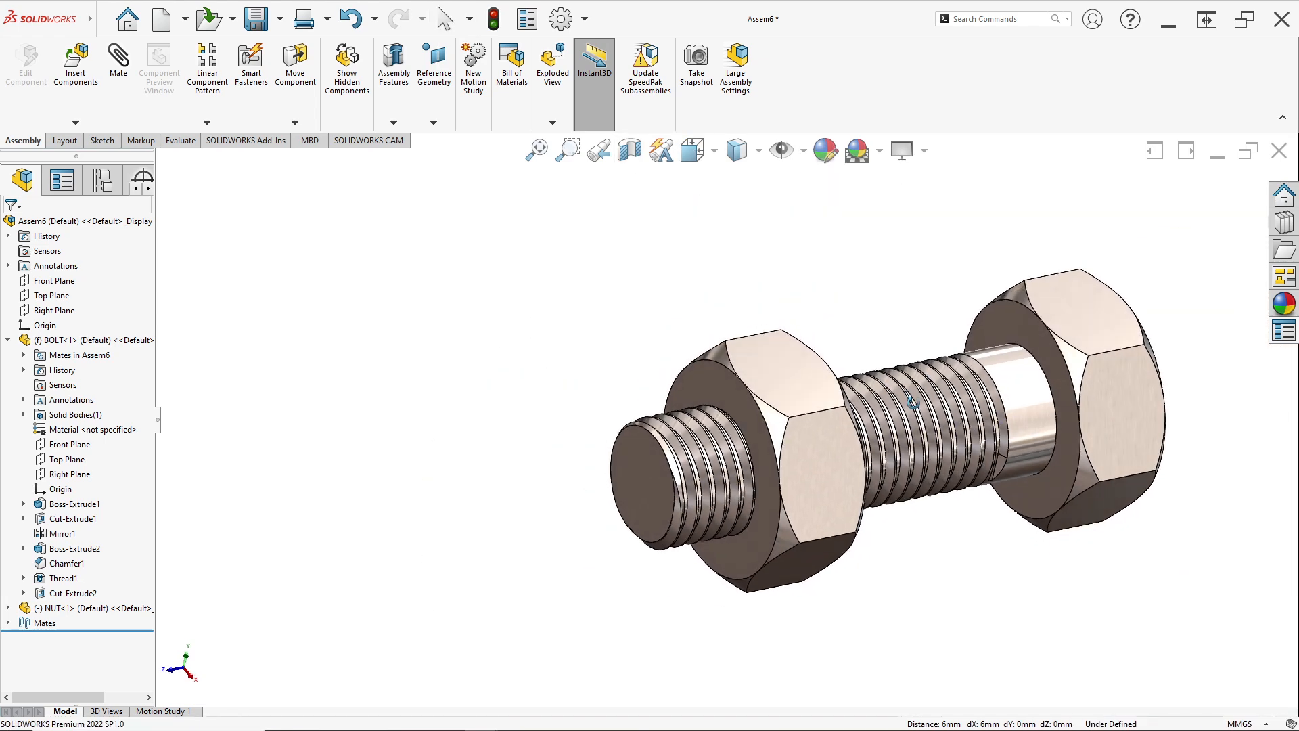
{"action": "left_click_drag", "start_coordinate": [788, 386], "coordinate": [410, 505]}
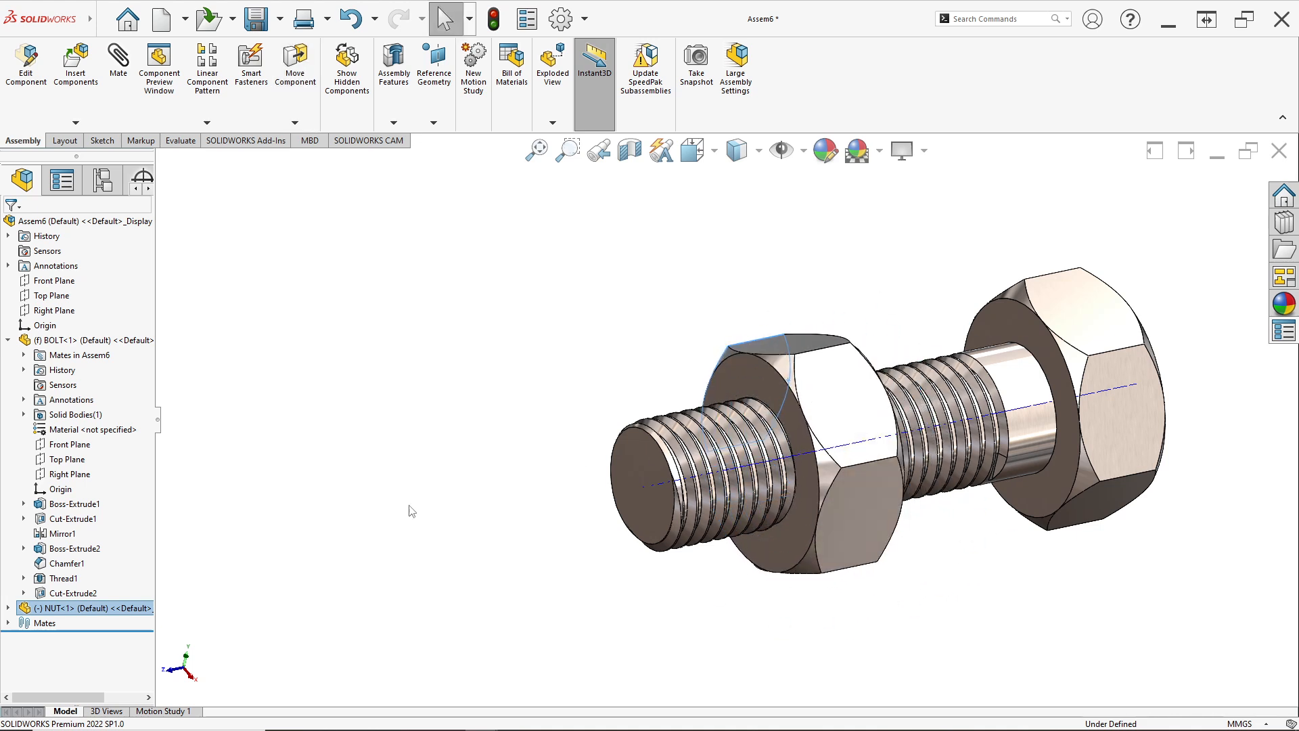
- List the assembly's mates and screw the nut along the bolt to the head and partly back
{"action": "left_click", "coordinate": [23, 624]}
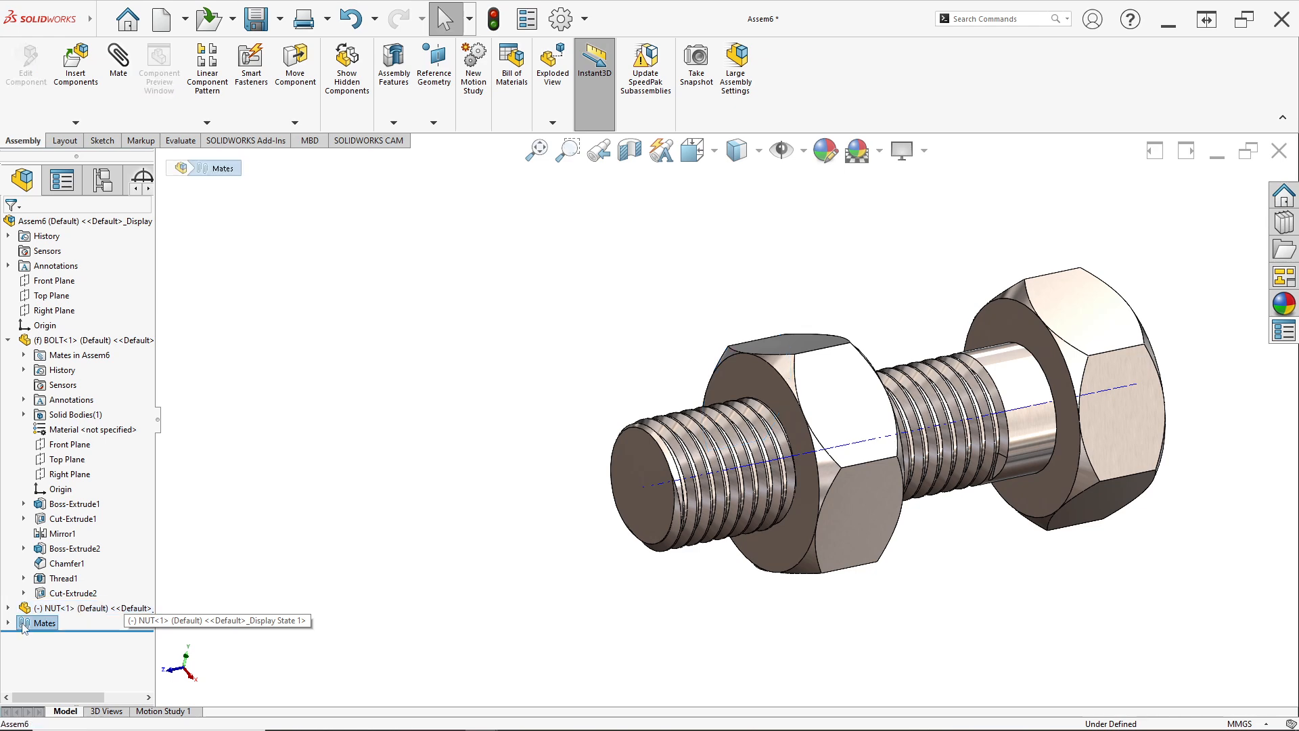
{"action": "left_click", "coordinate": [12, 624]}
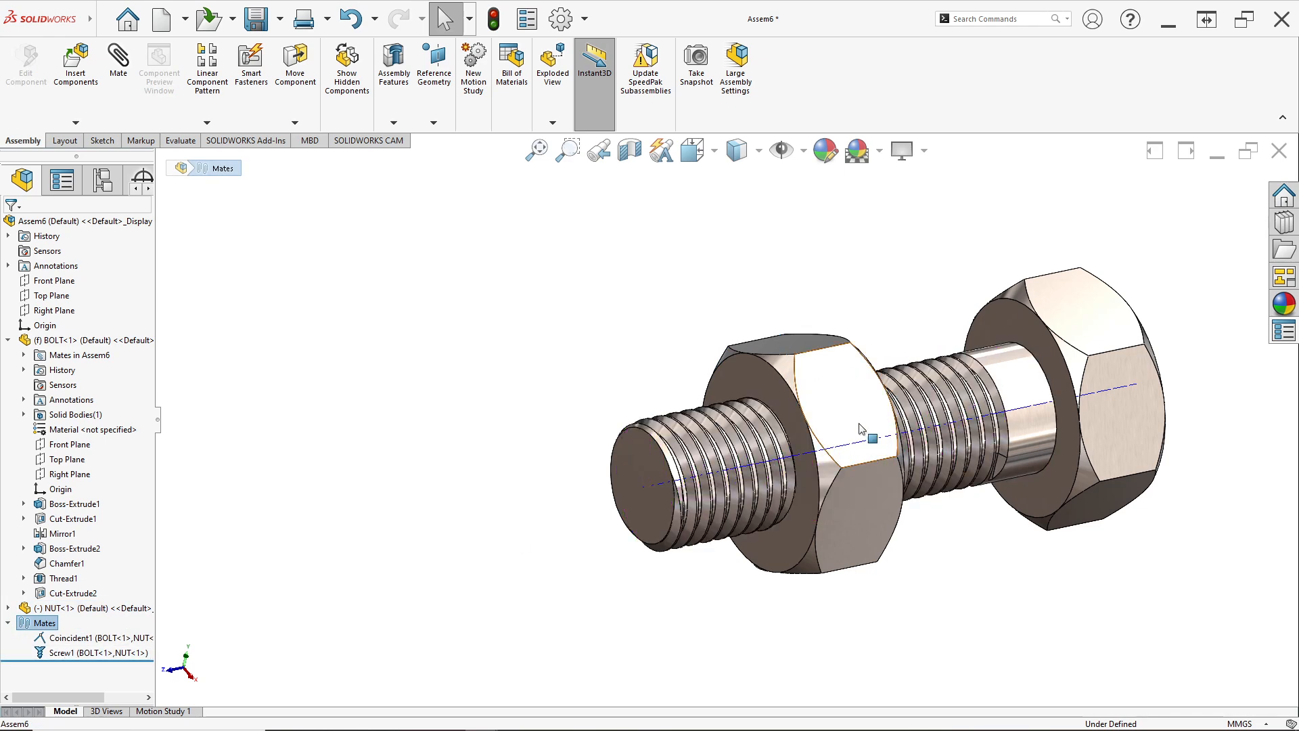
{"action": "left_click_drag", "start_coordinate": [861, 441], "coordinate": [1184, 573]}
{"action": "left_click_drag", "start_coordinate": [1145, 504], "coordinate": [1094, 407]}
{"action": "left_click", "coordinate": [962, 389]}
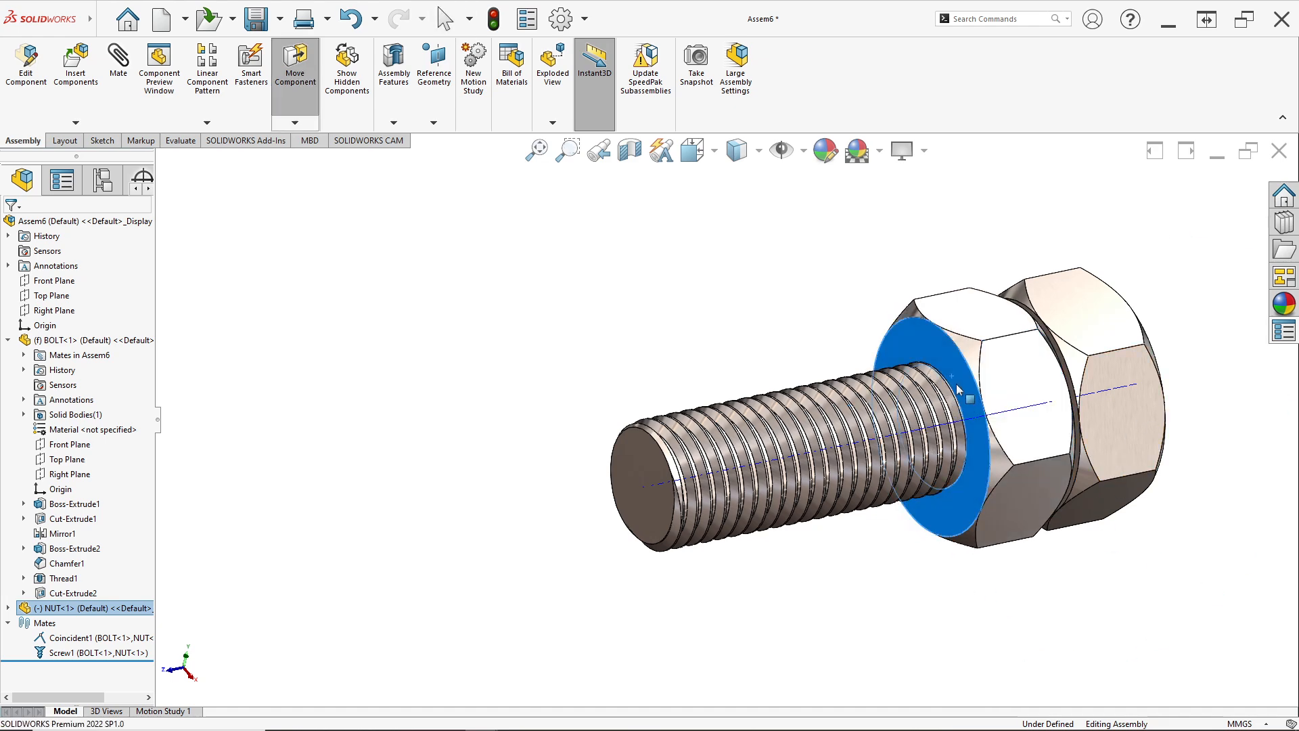
{"action": "left_click_drag", "start_coordinate": [997, 387], "coordinate": [832, 535]}
- Examine the end of the bolt's thread and the unthreaded shank between the nut and the bolt head
{"action": "middle_click_drag", "start_coordinate": [1153, 438], "coordinate": [1137, 448]}
{"action": "scroll", "coordinate": [981, 481], "scroll_direction": "down", "scroll_amount": 1}
{"action": "scroll", "coordinate": [965, 479], "scroll_direction": "down", "scroll_amount": 2}
{"action": "middle_click_drag", "start_coordinate": [967, 477], "coordinate": [985, 418]}
{"action": "scroll", "coordinate": [962, 416], "scroll_direction": "down", "scroll_amount": 3}
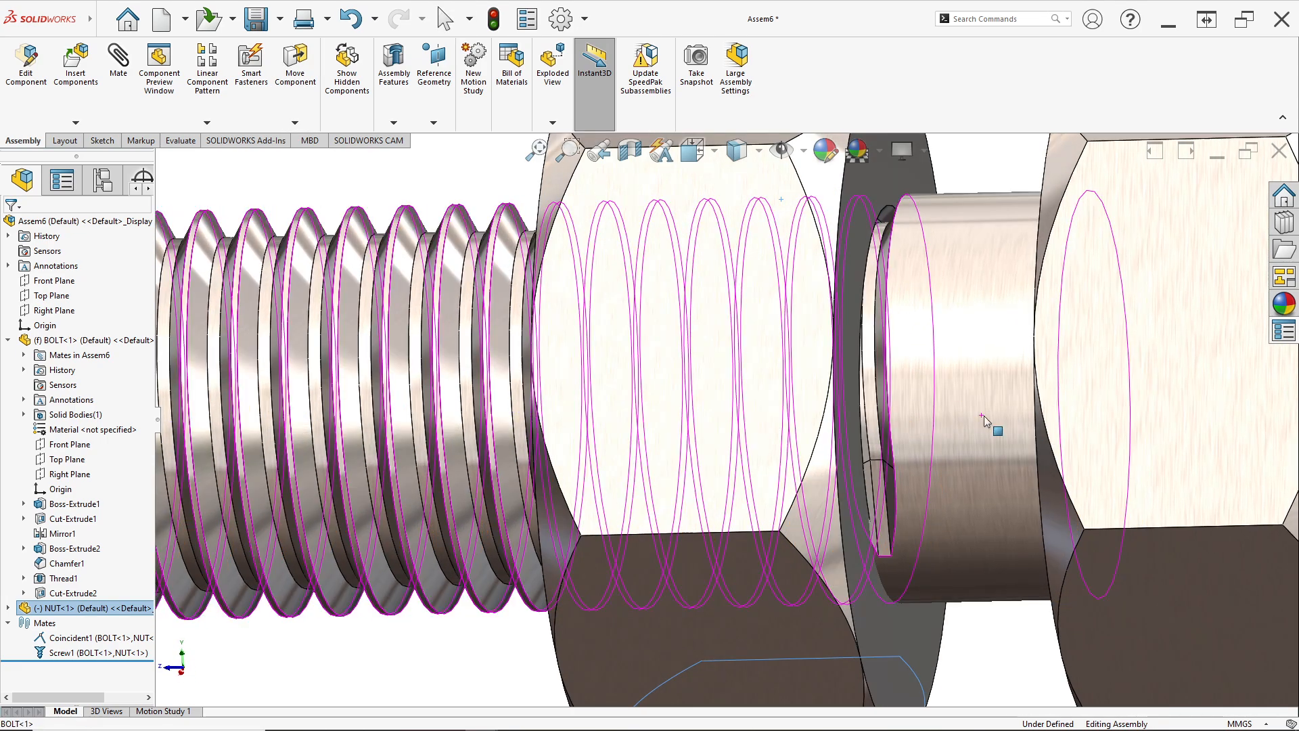
{"action": "middle_click_drag", "start_coordinate": [961, 464], "coordinate": [941, 486]}
{"action": "scroll", "coordinate": [955, 476], "scroll_direction": "up", "scroll_amount": 2}
{"action": "key", "text": "f"}
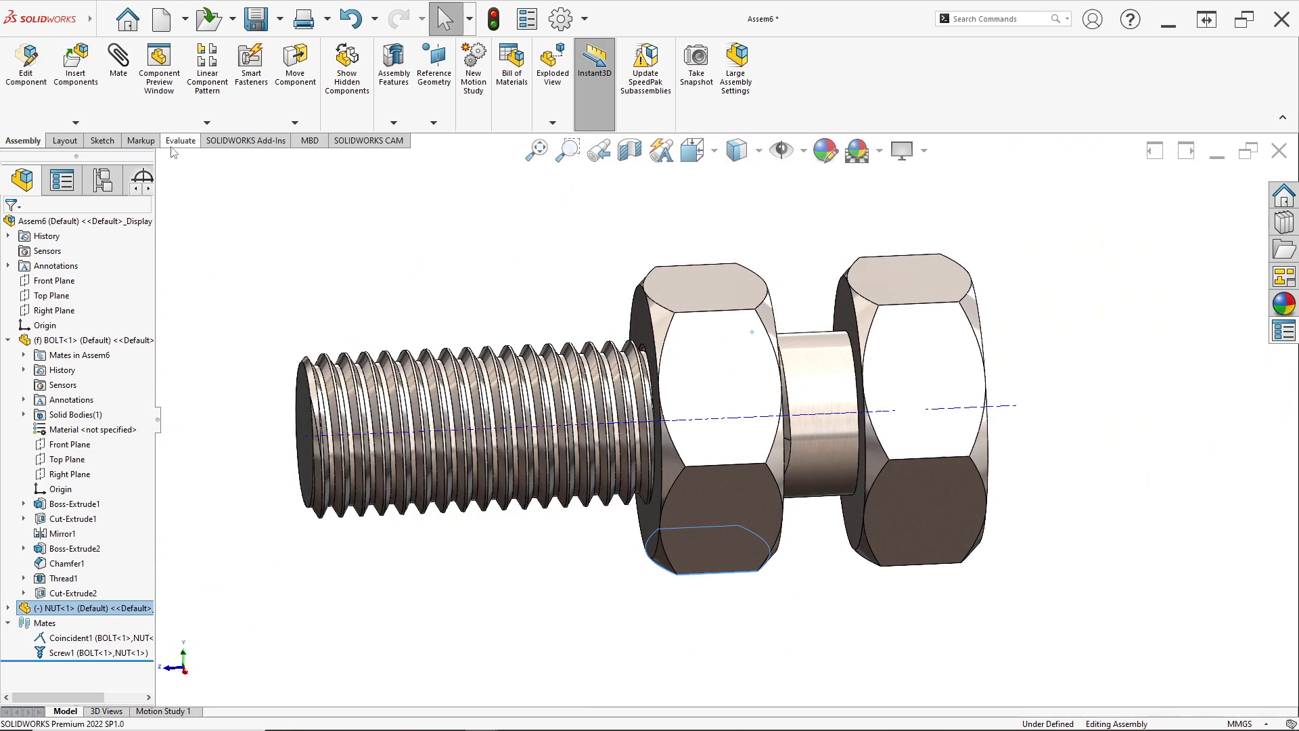
- Measure the distance from the thread's end vertex to the bolt head's inner face, and clear the measured selections
{"action": "left_click", "coordinate": [179, 142]}
{"action": "left_click", "coordinate": [194, 123]}
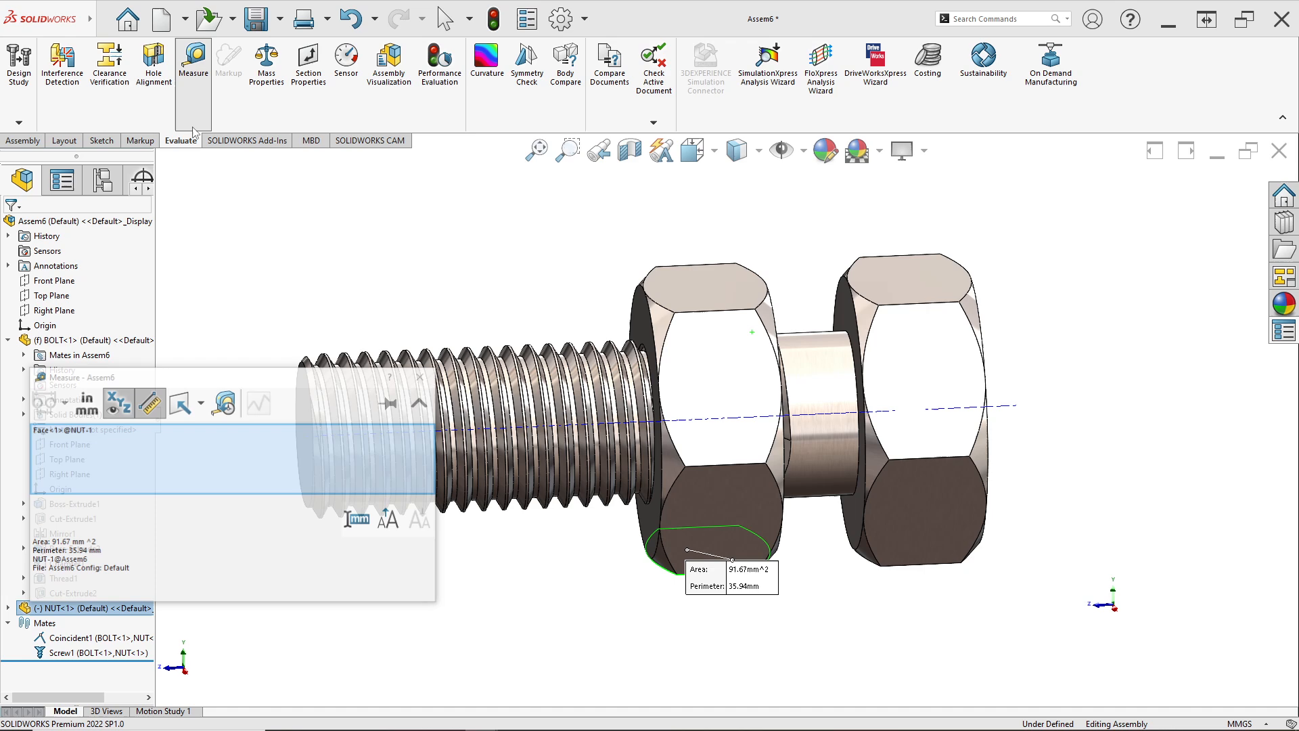
{"action": "right_click", "coordinate": [197, 445]}
{"action": "left_click", "coordinate": [155, 440]}
{"action": "right_click", "coordinate": [157, 441]}
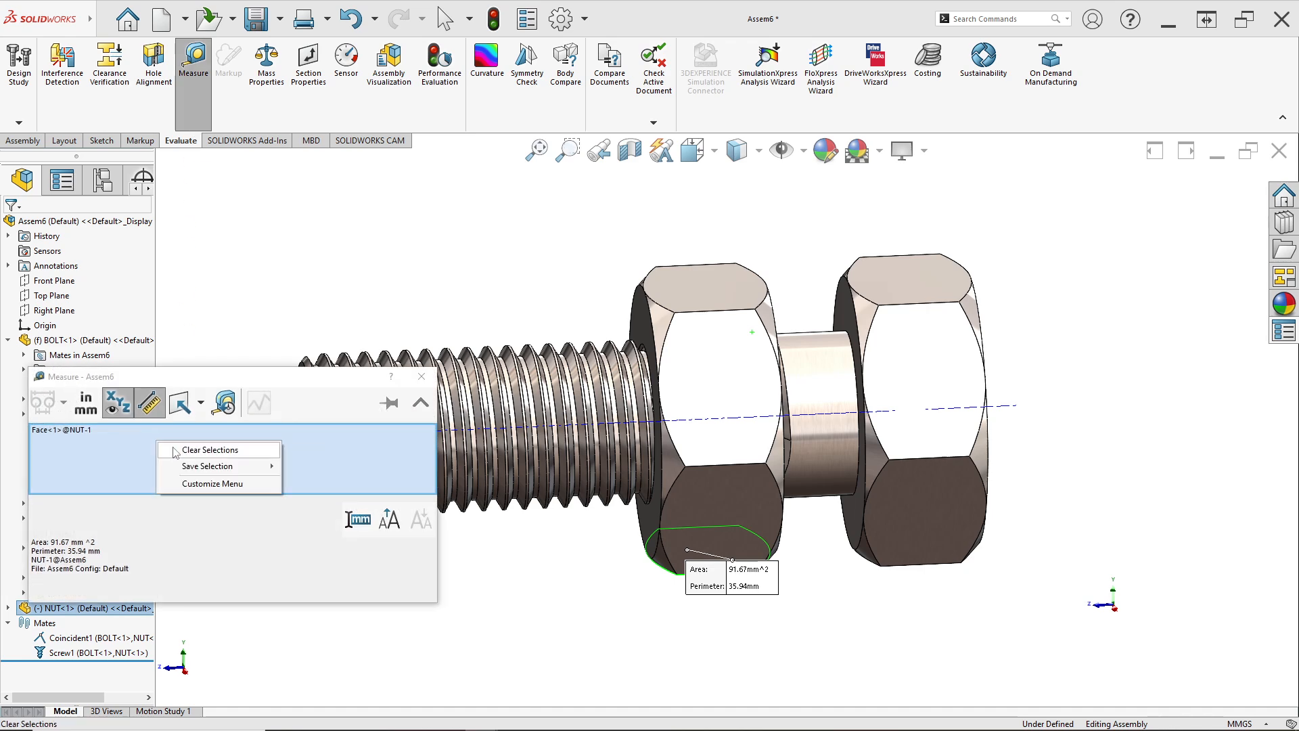
{"action": "left_click", "coordinate": [192, 451]}
{"action": "scroll", "coordinate": [772, 535], "scroll_direction": "down", "scroll_amount": 5}
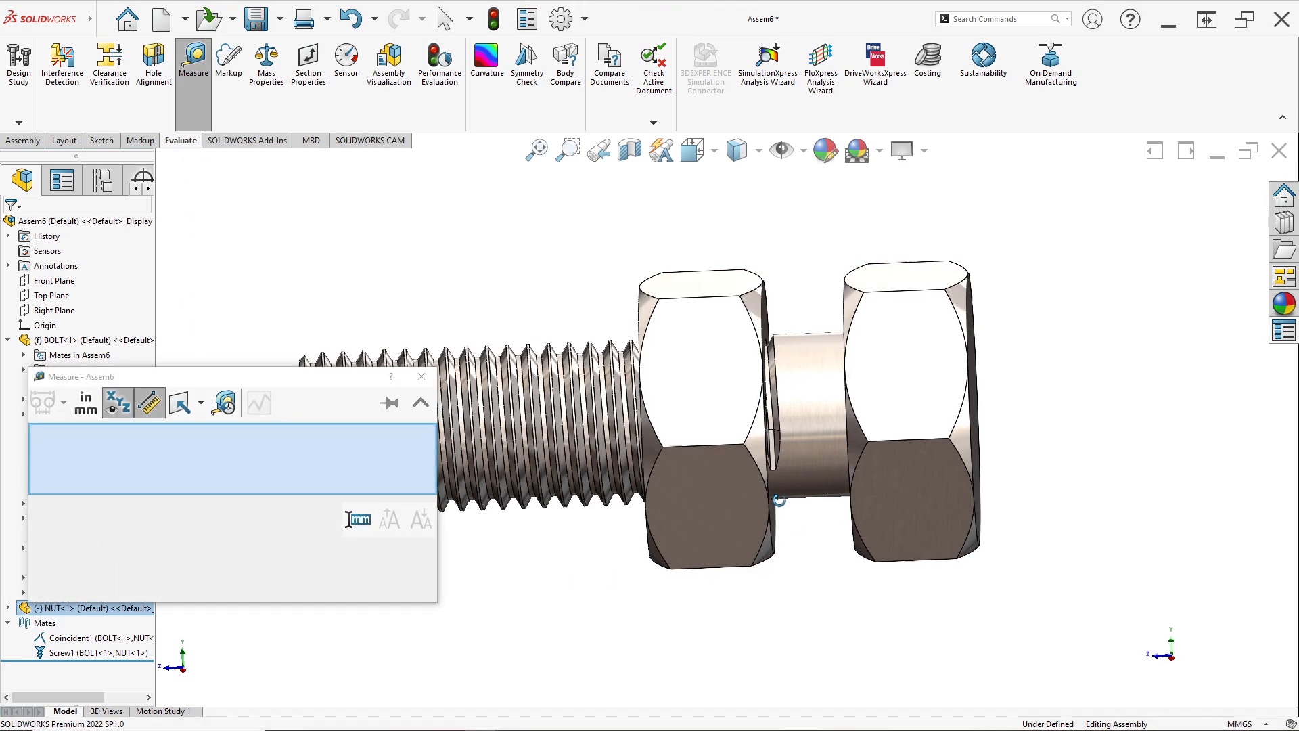
{"action": "scroll", "coordinate": [778, 443], "scroll_direction": "down", "scroll_amount": 2}
{"action": "left_click", "coordinate": [747, 404]}
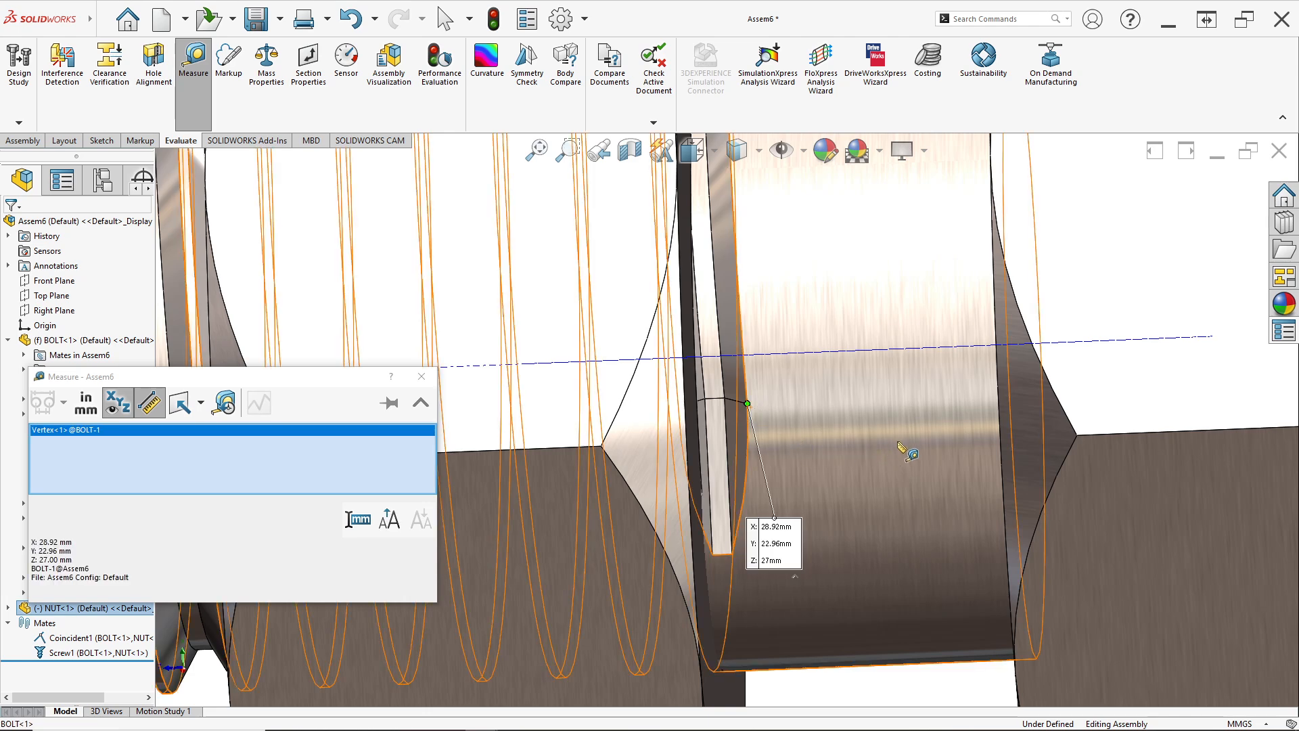
{"action": "scroll", "coordinate": [910, 444], "scroll_direction": "up", "scroll_amount": 3}
{"action": "left_click", "coordinate": [1027, 417]}
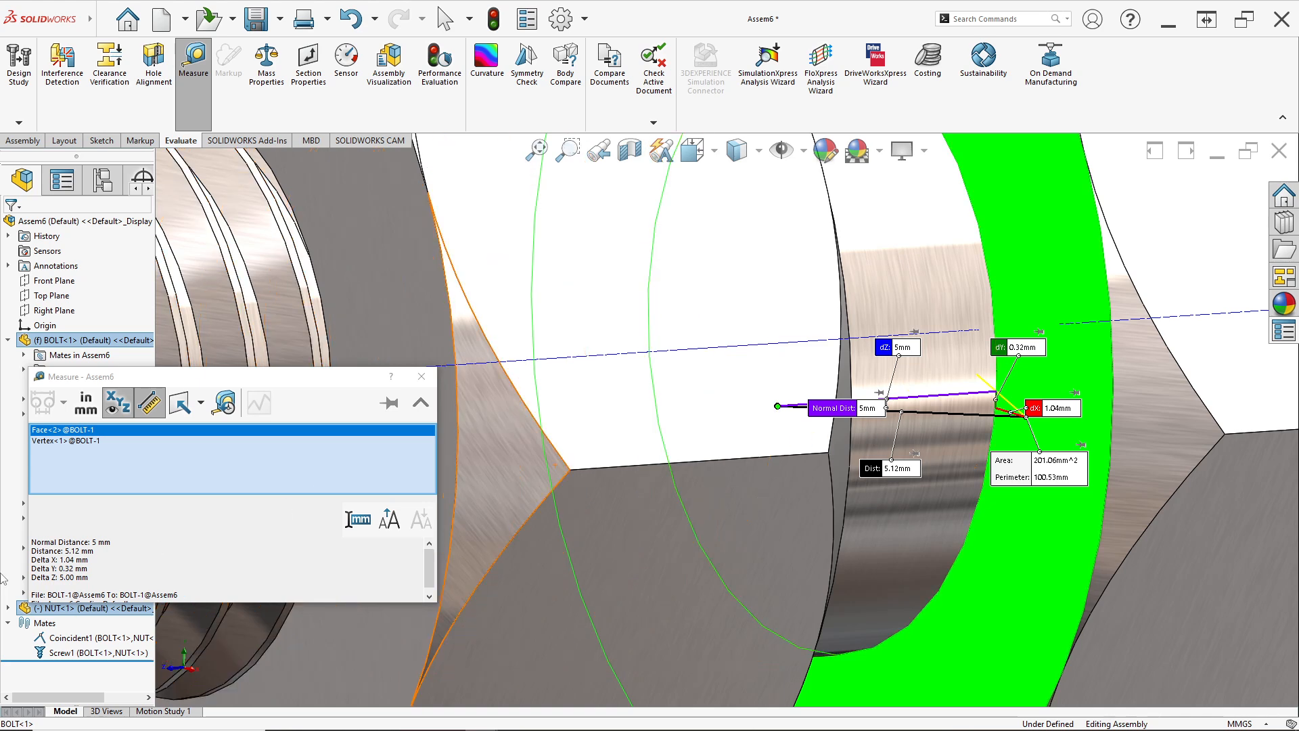
{"action": "right_click", "coordinate": [352, 460]}
{"action": "left_click", "coordinate": [392, 459]}
{"action": "scroll", "coordinate": [883, 431], "scroll_direction": "up", "scroll_amount": 5}
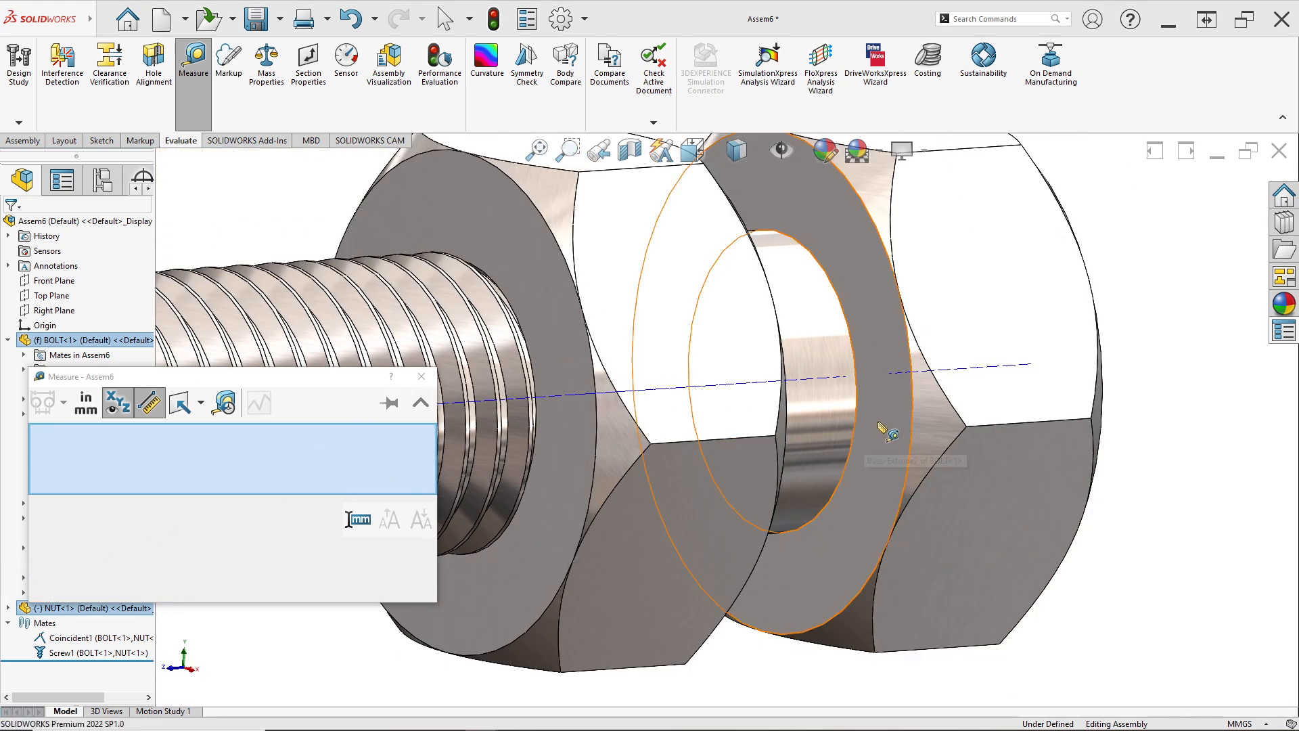
- Measure the distance from the bolt head's inner face to the bolt's threaded end face, and close the measurement
{"action": "left_click", "coordinate": [889, 433]}
{"action": "scroll", "coordinate": [888, 433], "scroll_direction": "up", "scroll_amount": 3}
{"action": "scroll", "coordinate": [574, 437], "scroll_direction": "down", "scroll_amount": 4}
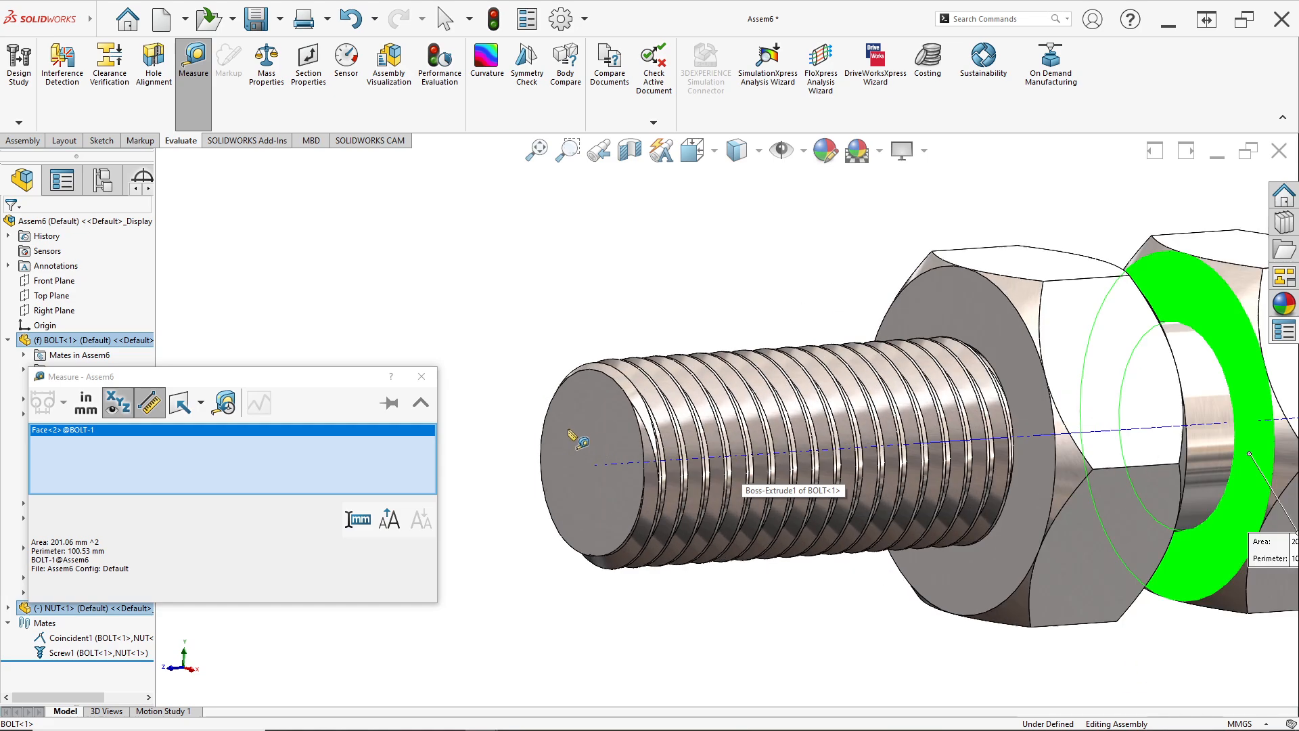
{"action": "left_click", "coordinate": [604, 433]}
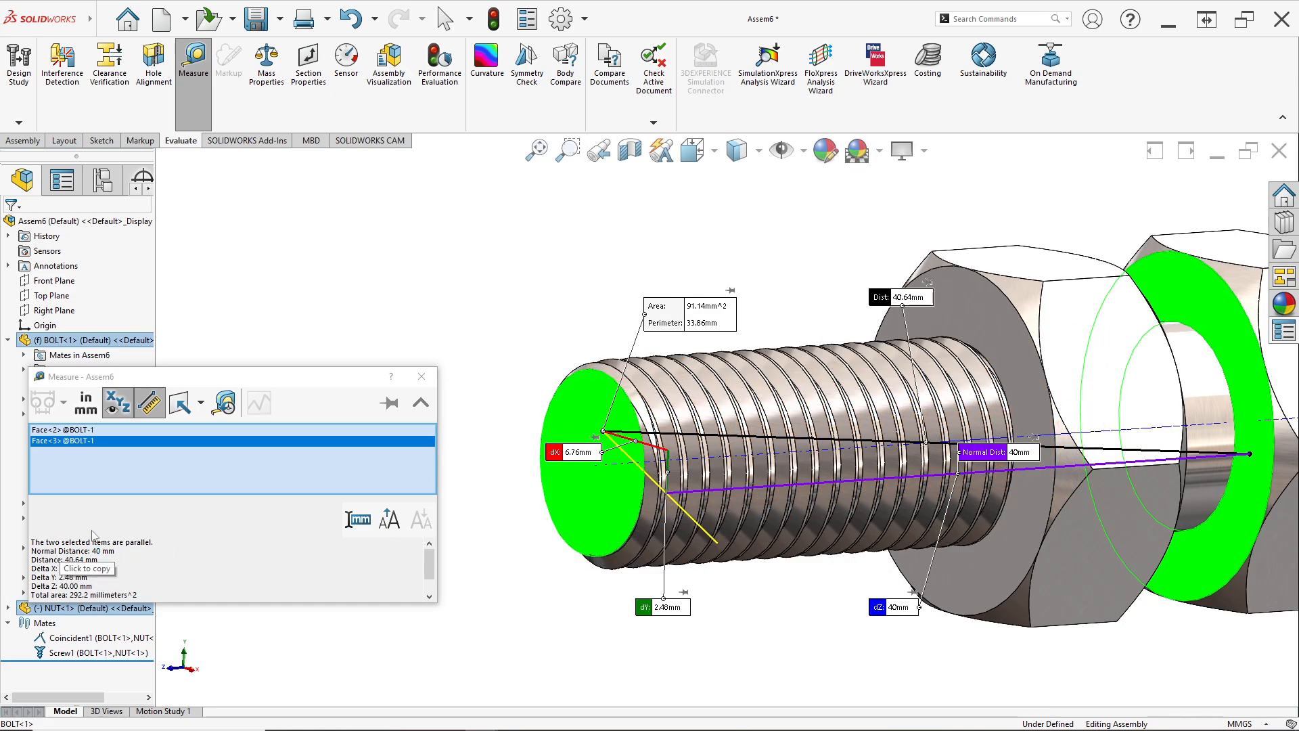
{"action": "left_click", "coordinate": [422, 377]}
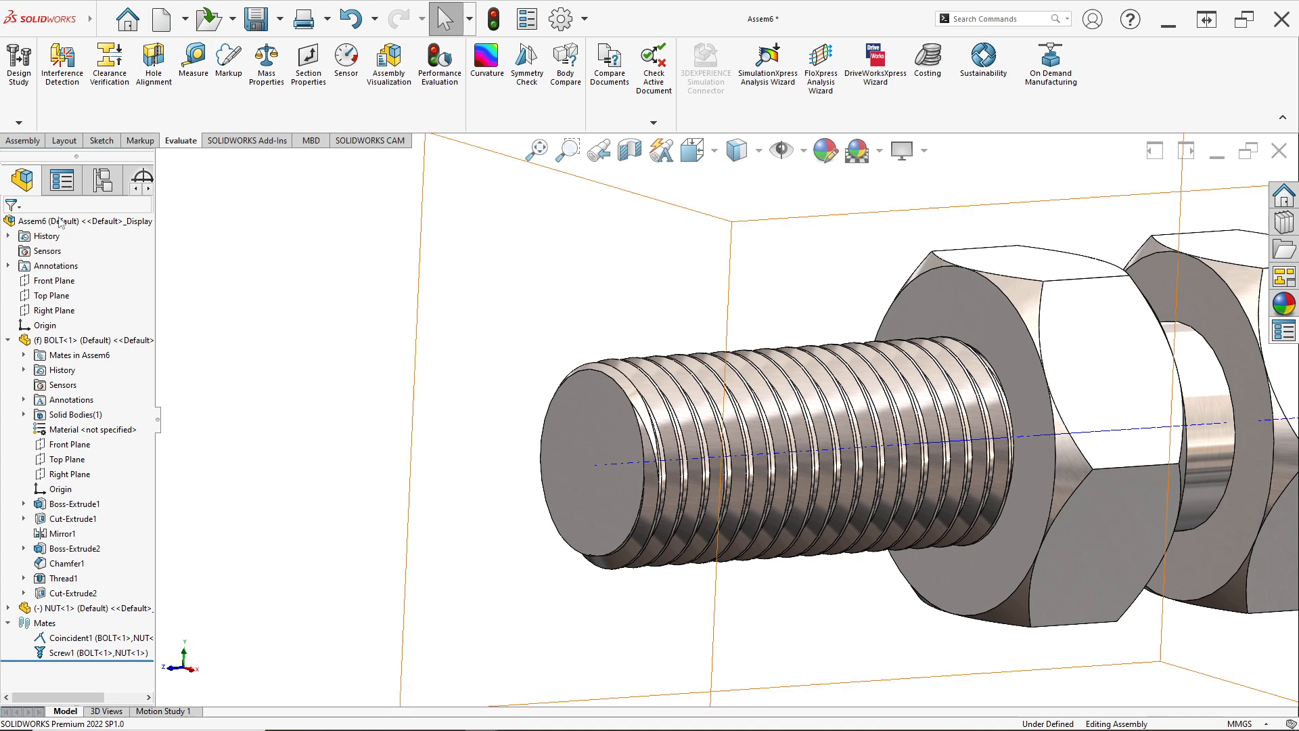
- Start an advanced limit distance mate with a maximum of 40 mm and a minimum of 5 mm
{"action": "left_click", "coordinate": [22, 140]}
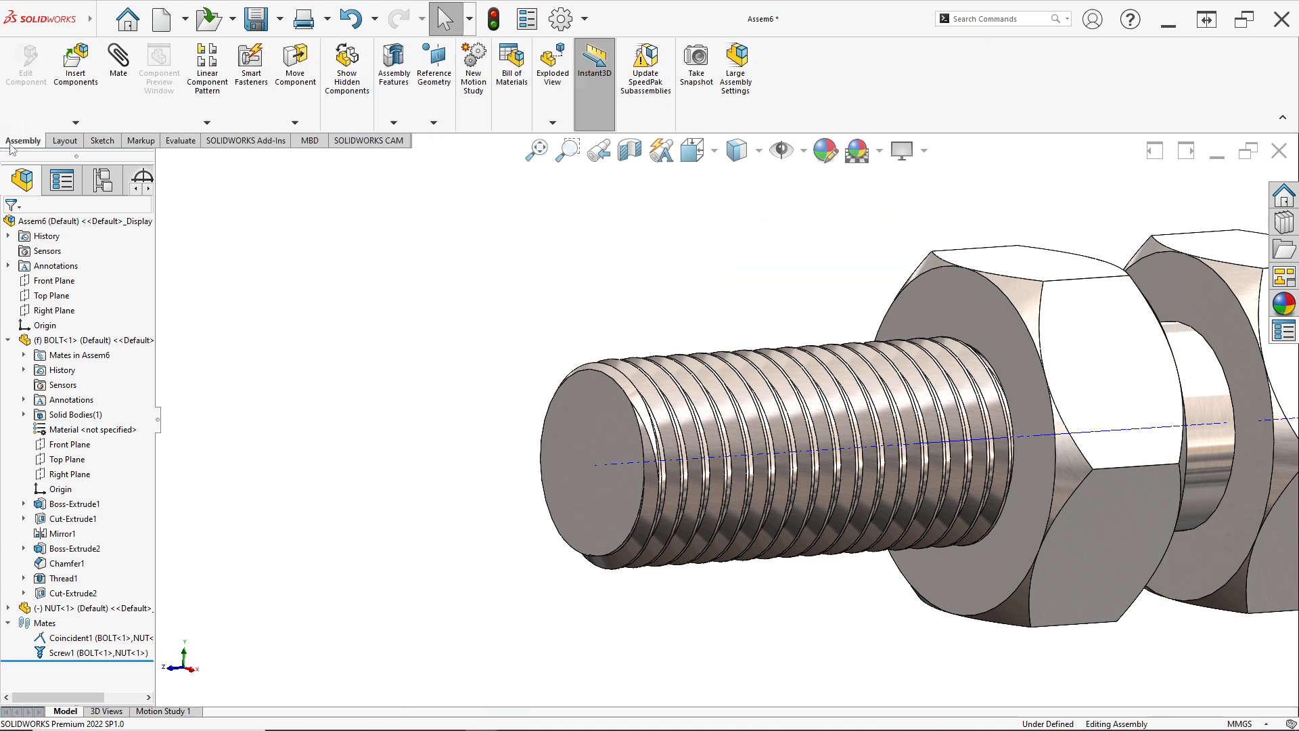
{"action": "left_click", "coordinate": [124, 89]}
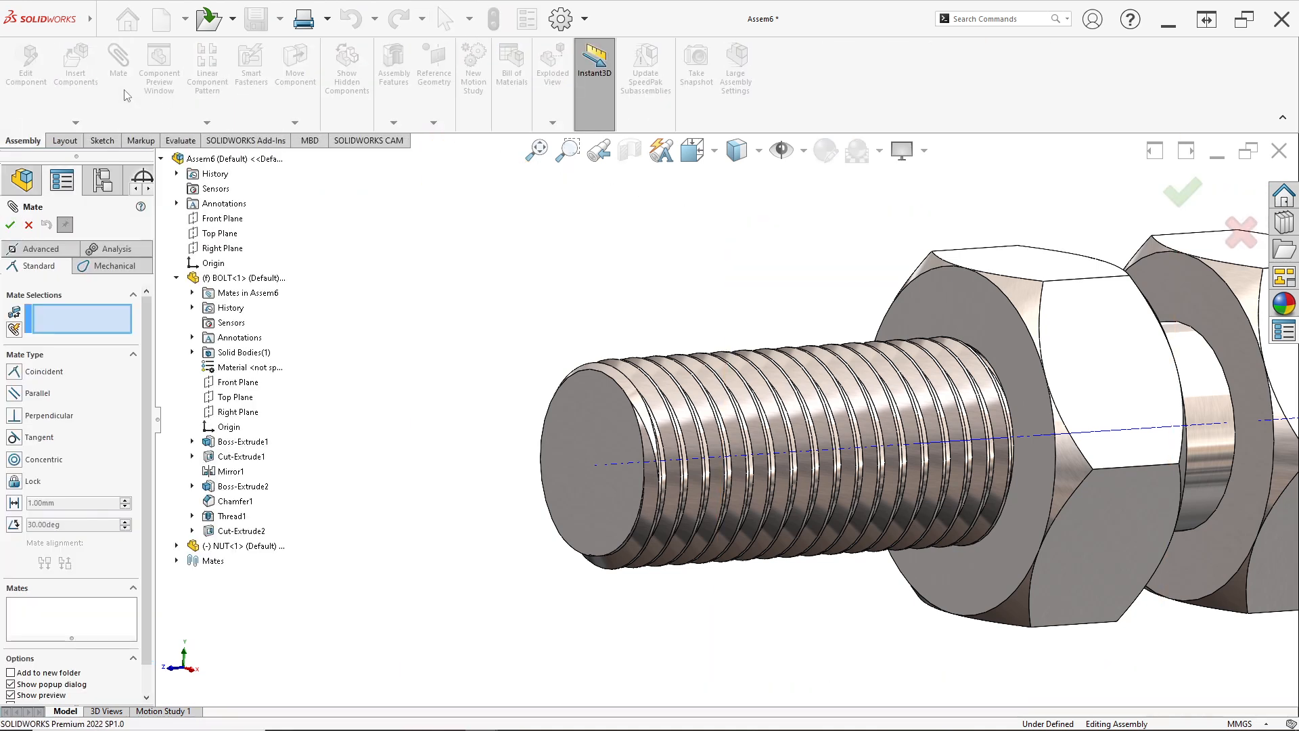
{"action": "left_click", "coordinate": [60, 250]}
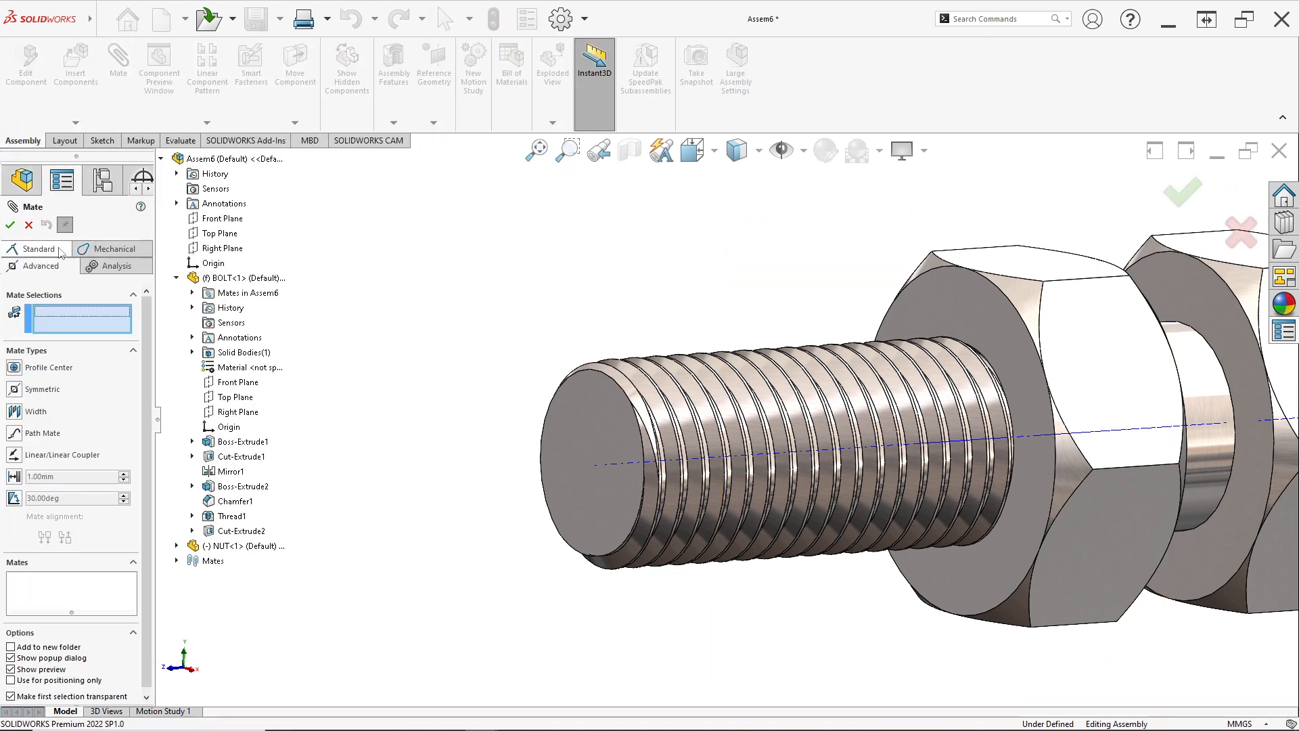
{"action": "left_click", "coordinate": [15, 477]}
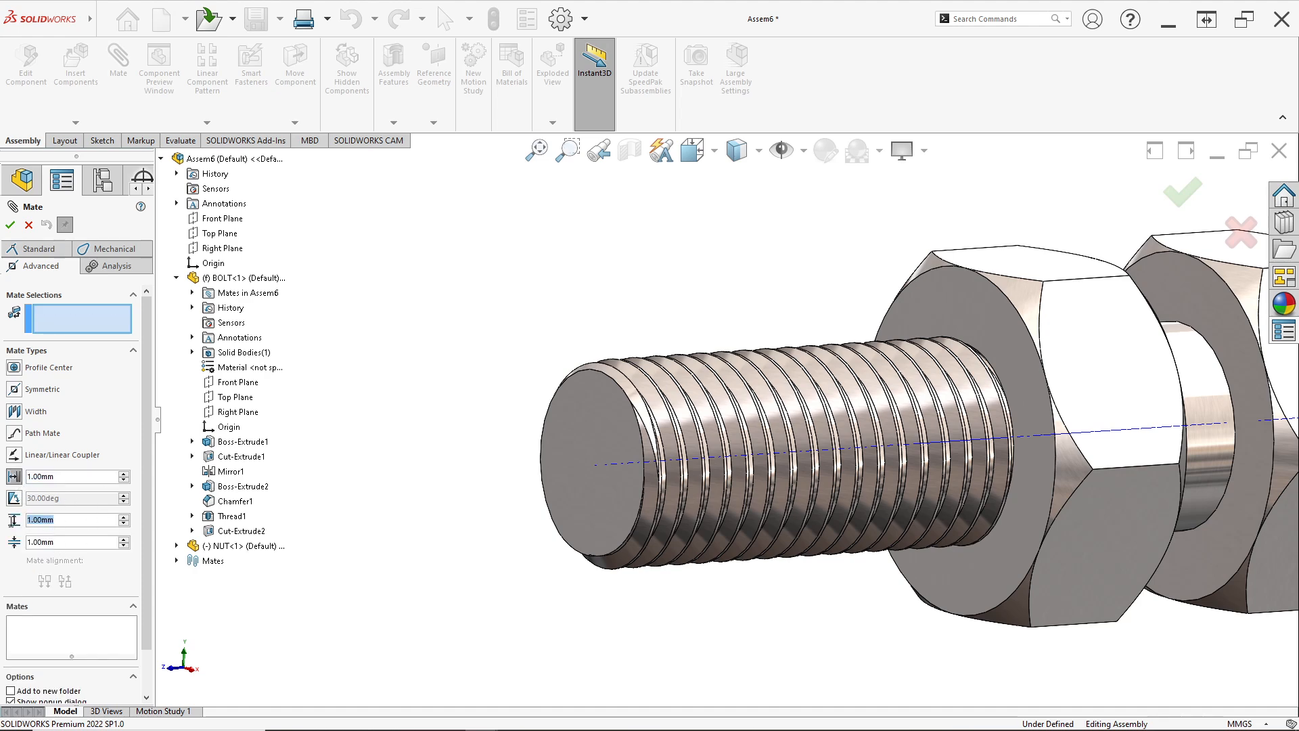
{"action": "scroll", "coordinate": [725, 420], "scroll_direction": "up", "scroll_amount": 1}
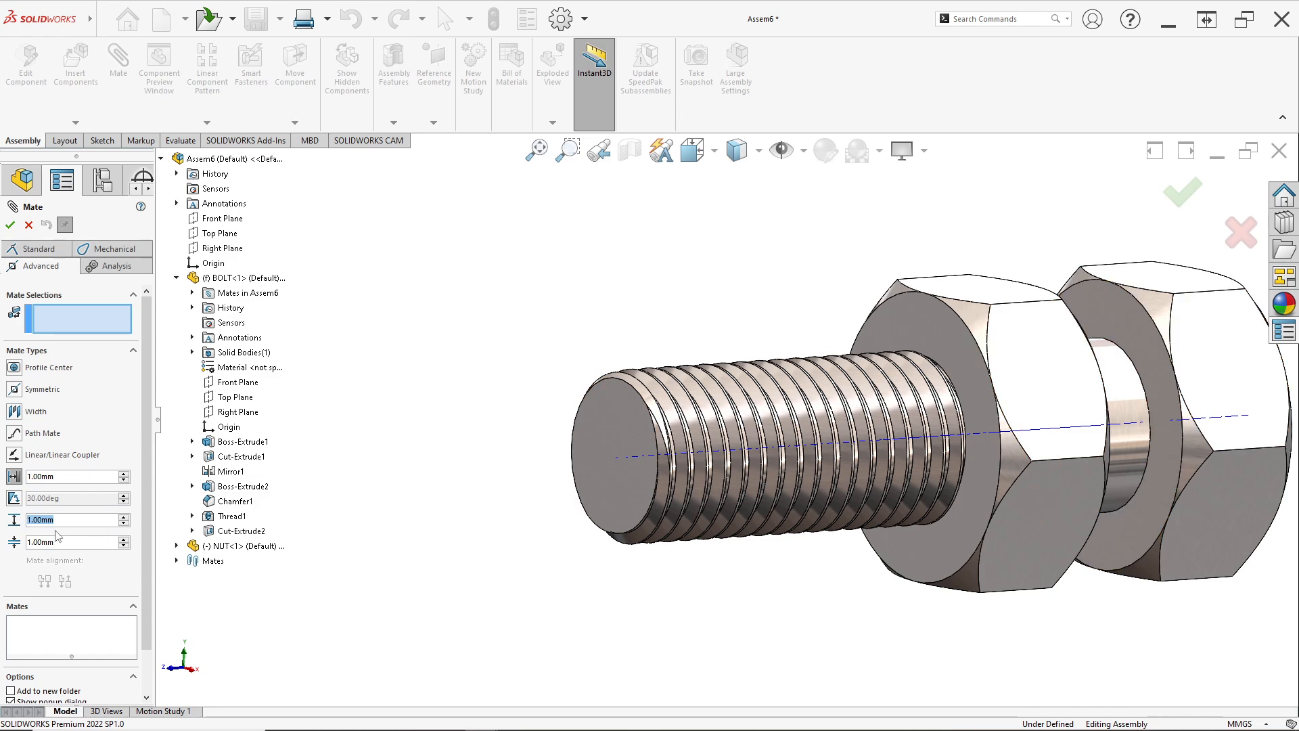
{"action": "type", "text": "40"}
{"action": "type", "text": "5"}
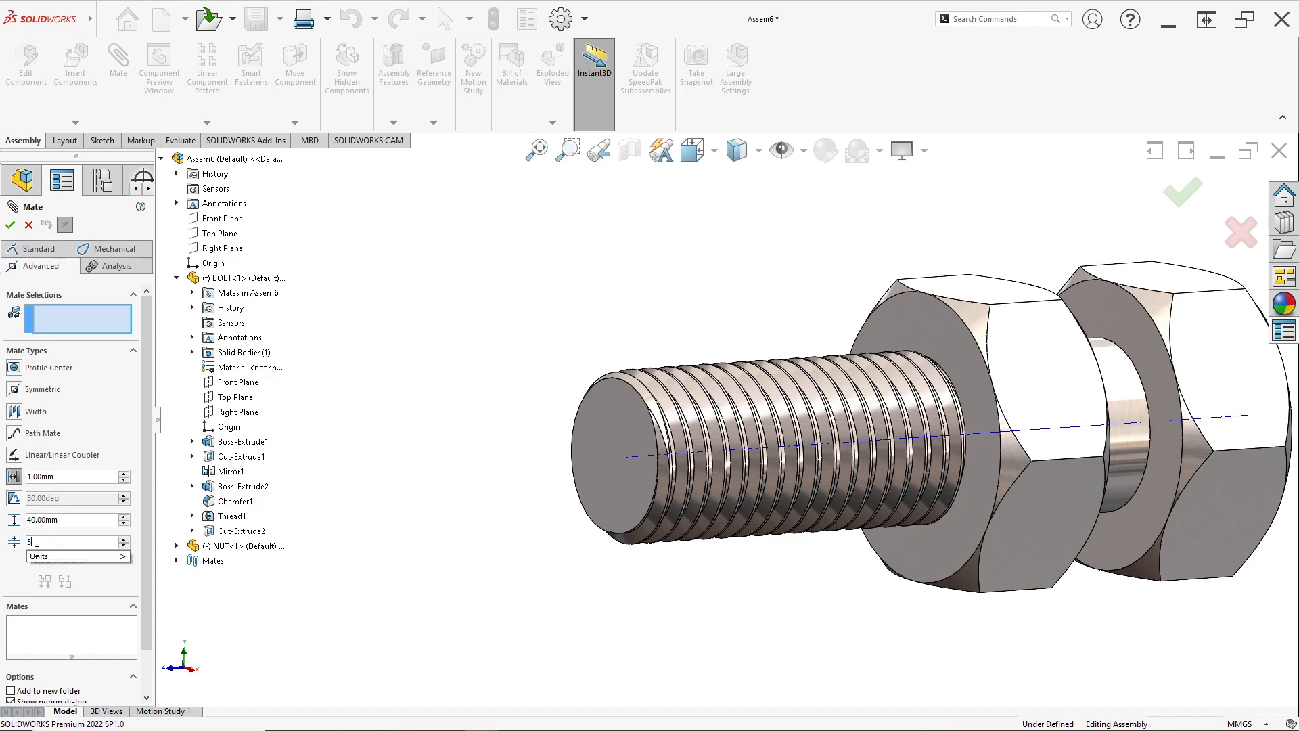
- Apply the limit distance mate between the nut's face towards the bolt head and the head's inner face, and finish mating
{"action": "middle_click_drag", "start_coordinate": [1161, 358], "coordinate": [1131, 351]}
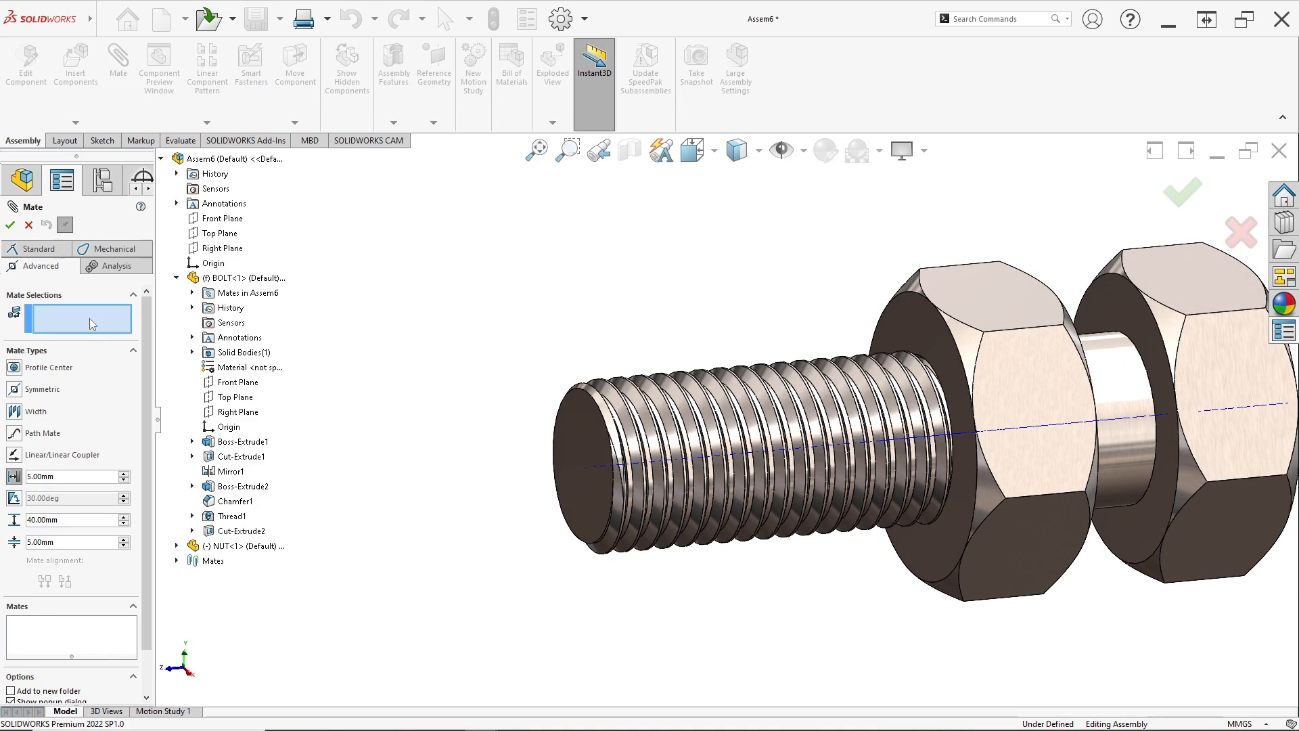
{"action": "middle_click_drag", "start_coordinate": [928, 357], "coordinate": [824, 323]}
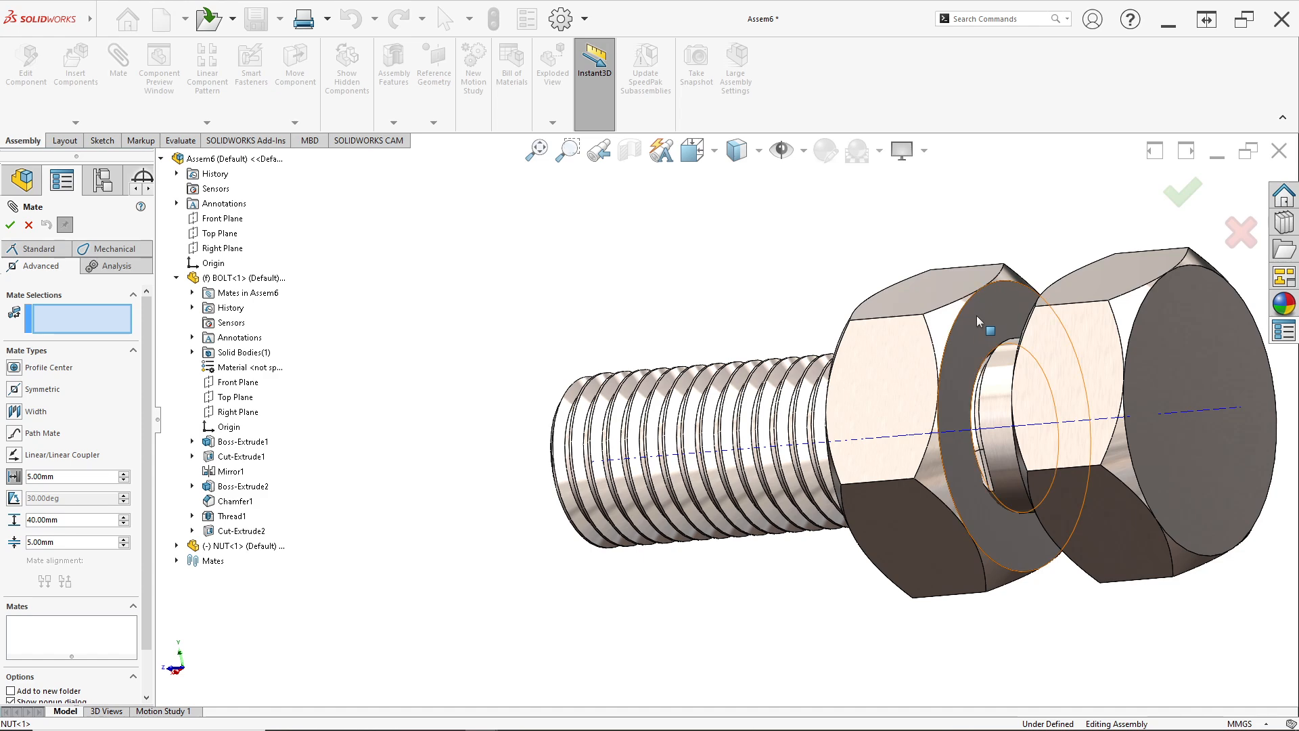
{"action": "left_click", "coordinate": [978, 322]}
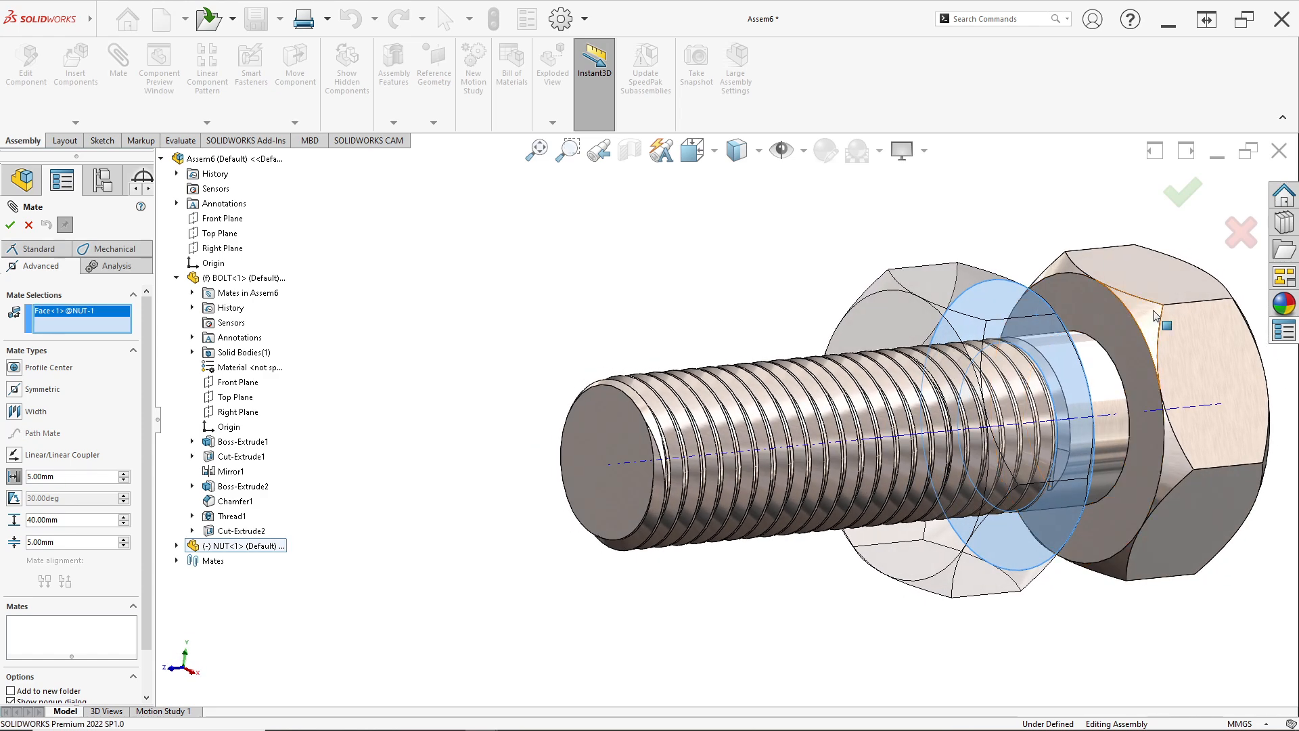
{"action": "left_click", "coordinate": [1110, 321]}
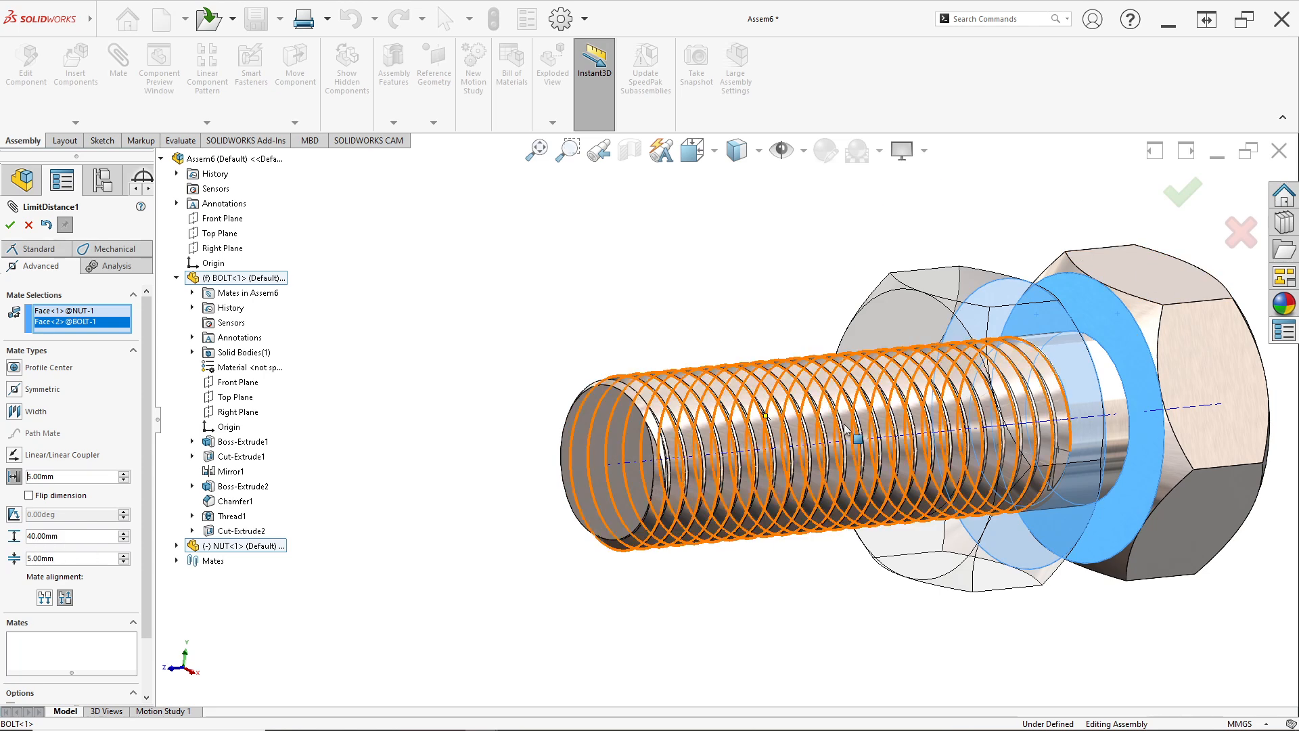
{"action": "middle_click_drag", "start_coordinate": [1070, 360], "coordinate": [1018, 335]}
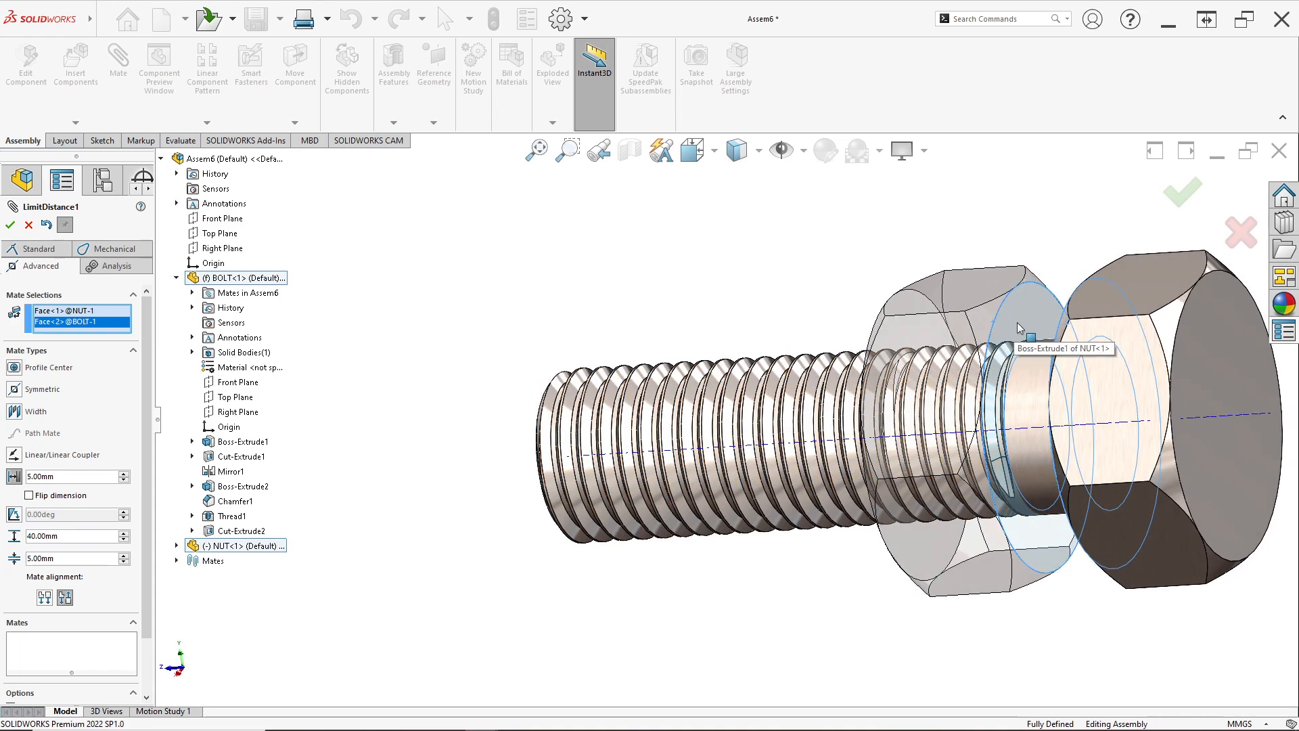
{"action": "left_click", "coordinate": [10, 225]}
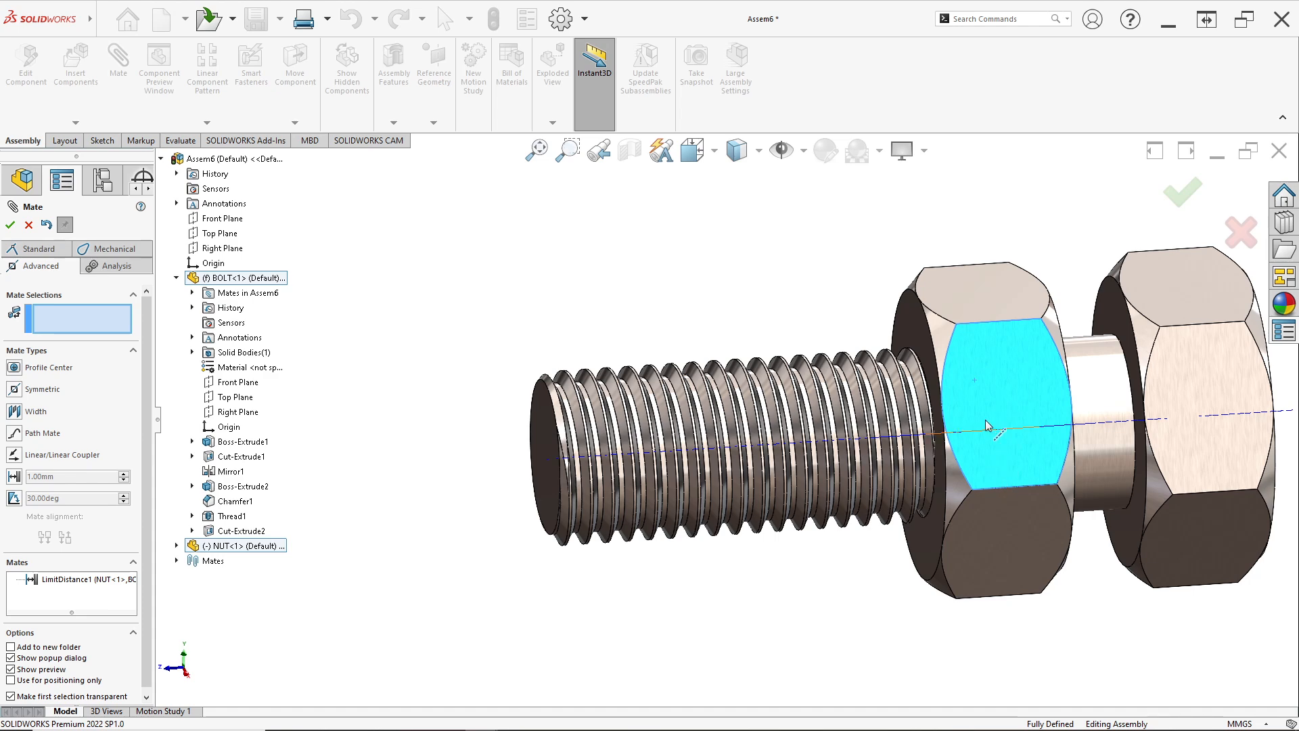
{"action": "middle_click_drag", "start_coordinate": [986, 421], "coordinate": [1009, 393]}
{"action": "scroll", "coordinate": [1009, 392], "scroll_direction": "up", "scroll_amount": 4}
{"action": "scroll", "coordinate": [873, 399], "scroll_direction": "down", "scroll_amount": 4}
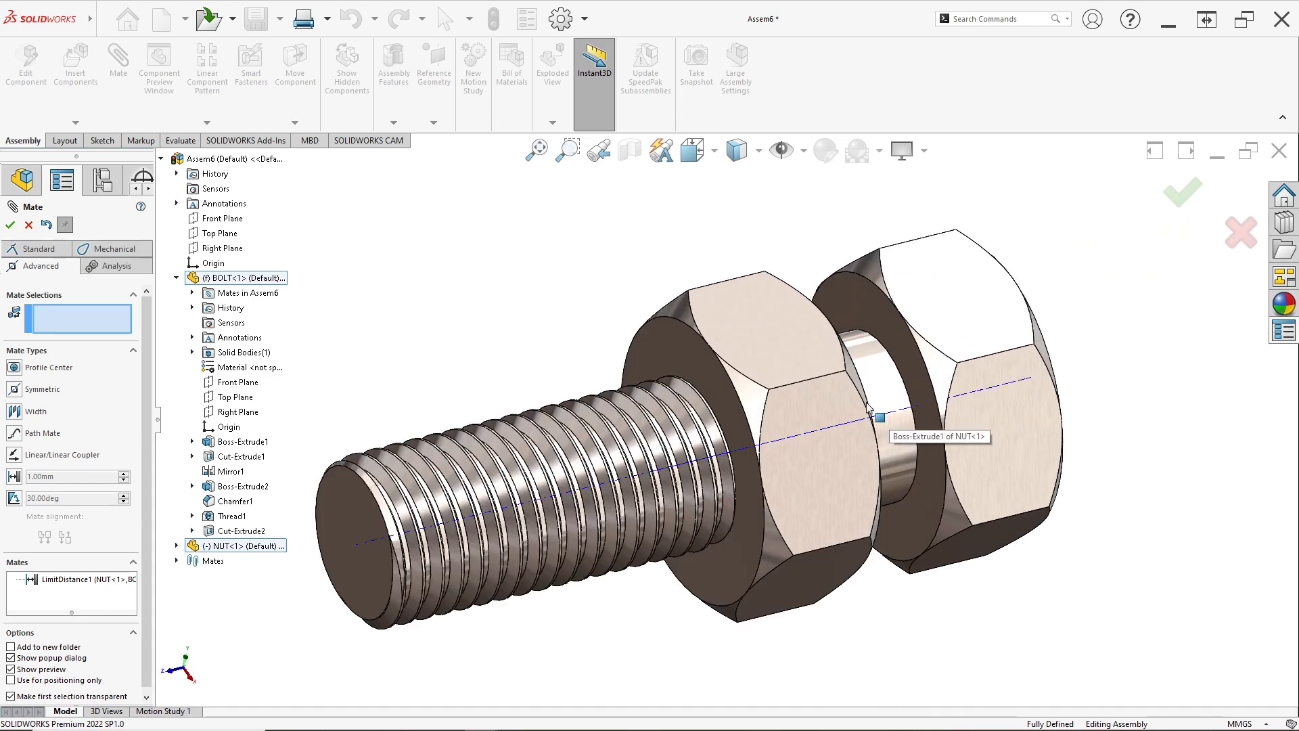
{"action": "left_click", "coordinate": [10, 226]}
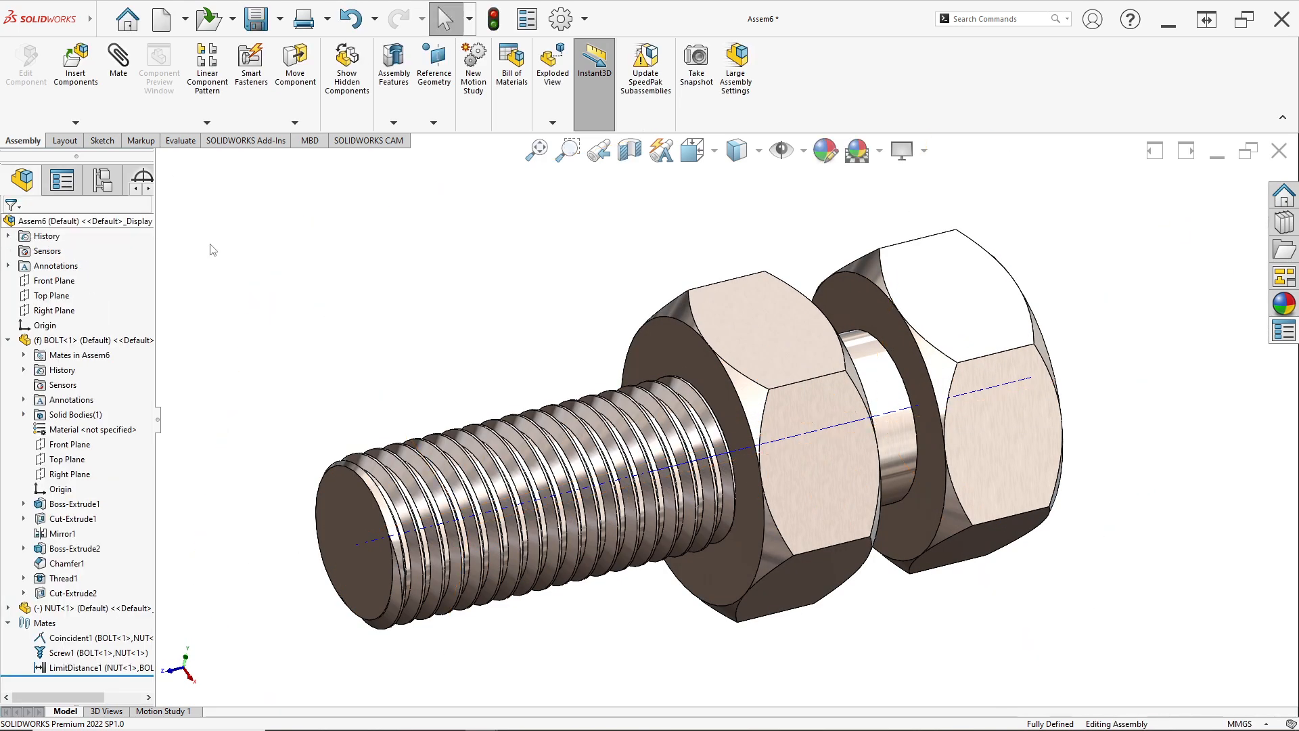
- Turn the nut along the bolt to test the limit distance mate, and clear the nut's selection
{"action": "left_click", "coordinate": [854, 415]}
{"action": "left_click_drag", "start_coordinate": [854, 414], "coordinate": [376, 518]}
{"action": "scroll", "coordinate": [731, 459], "scroll_direction": "up", "scroll_amount": 4}
{"action": "left_click", "coordinate": [610, 409]}
{"action": "scroll", "coordinate": [832, 436], "scroll_direction": "down", "scroll_amount": 3}
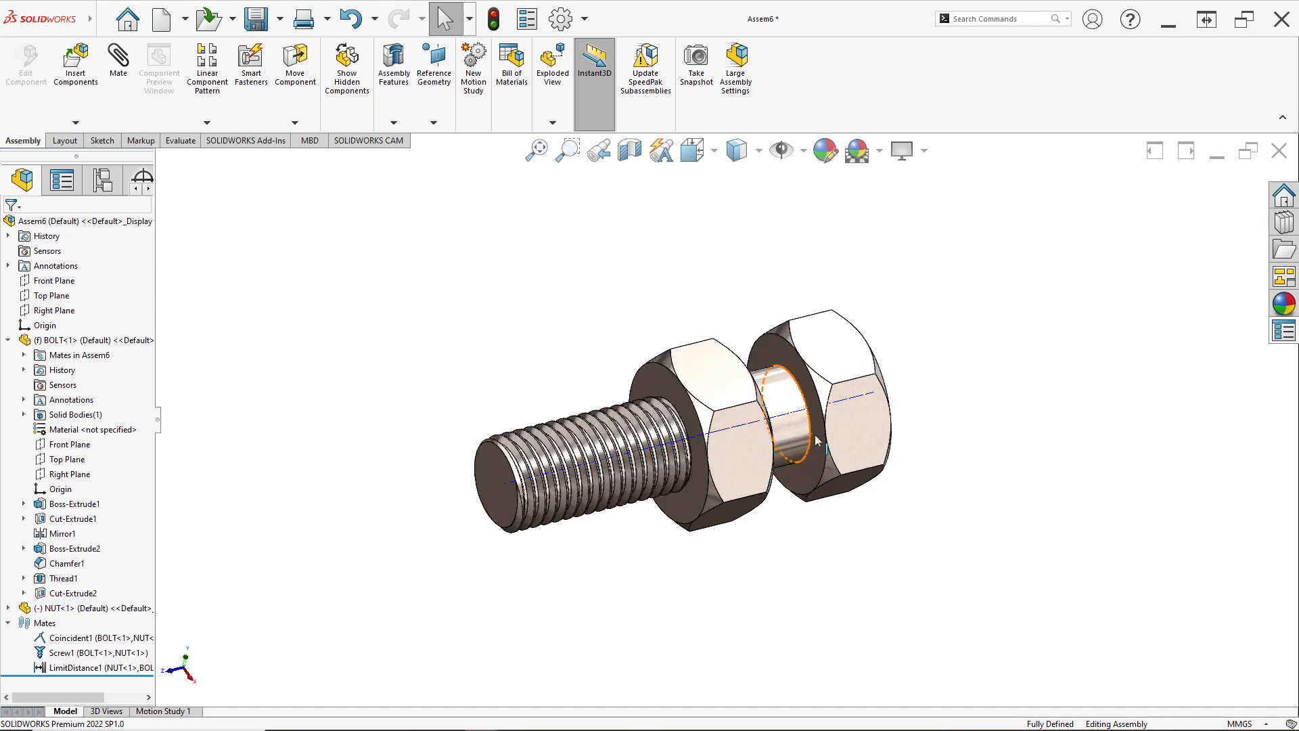
{"action": "left_click_drag", "start_coordinate": [705, 410], "coordinate": [633, 555]}
{"action": "left_click_drag", "start_coordinate": [703, 371], "coordinate": [708, 629]}
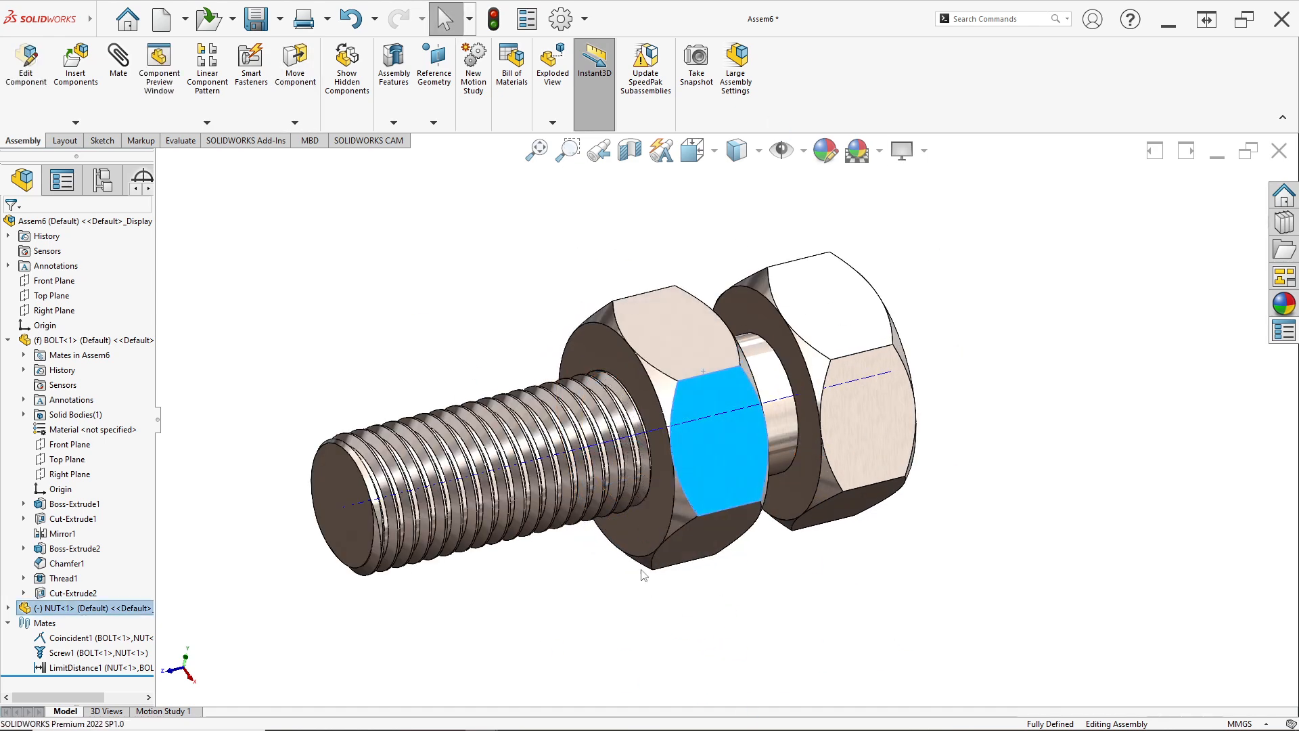
{"action": "scroll", "coordinate": [641, 560], "scroll_direction": "up", "scroll_amount": 2}
{"action": "scroll", "coordinate": [653, 566], "scroll_direction": "down", "scroll_amount": 2}
{"action": "scroll", "coordinate": [832, 381], "scroll_direction": "down", "scroll_amount": 2}
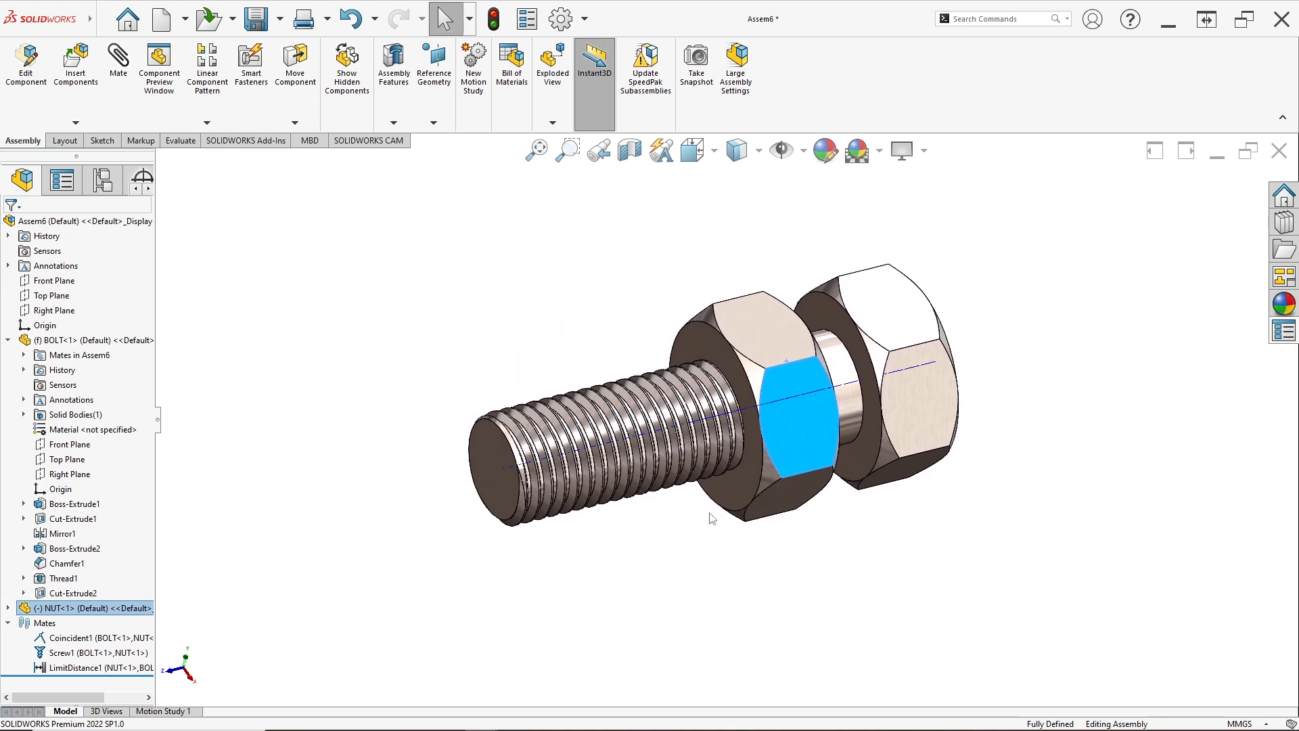
{"action": "left_click", "coordinate": [667, 535]}
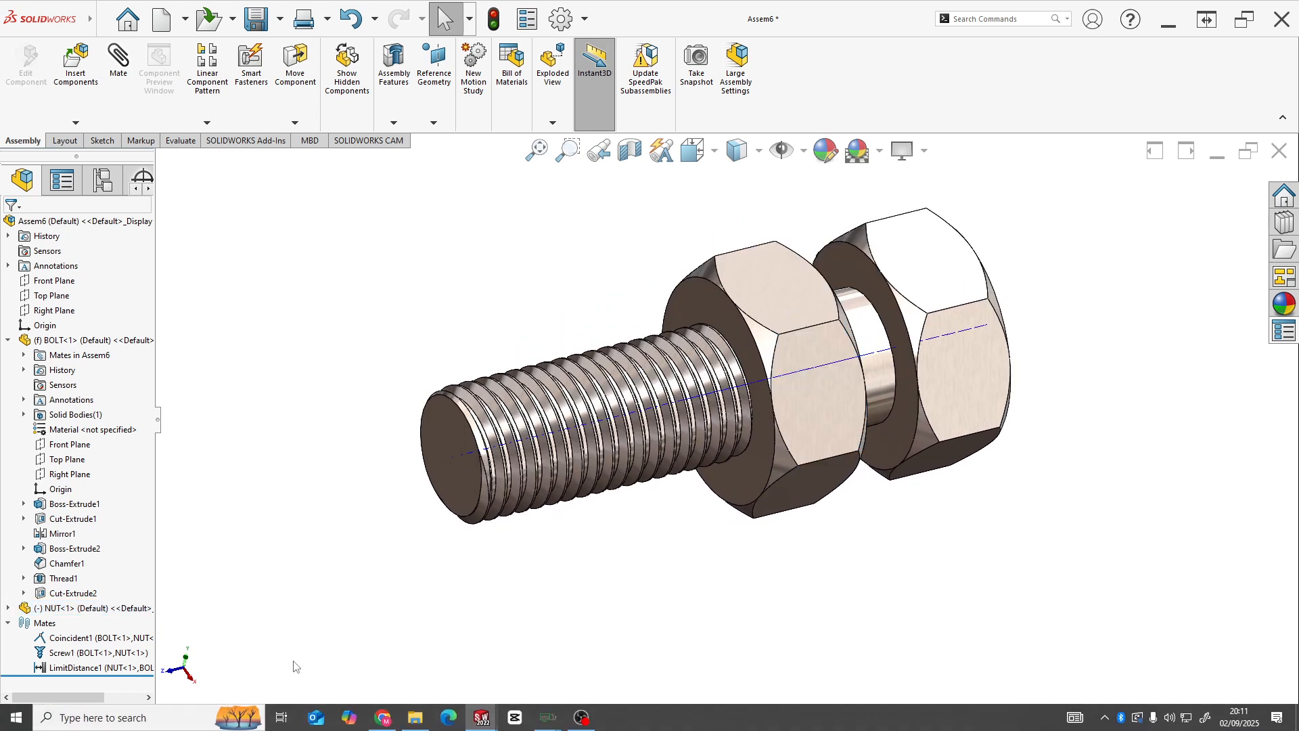
- Open Motion Study 1, check that the MotionManager is enabled, and expand the study's timeline
{"action": "left_click", "coordinate": [177, 710]}
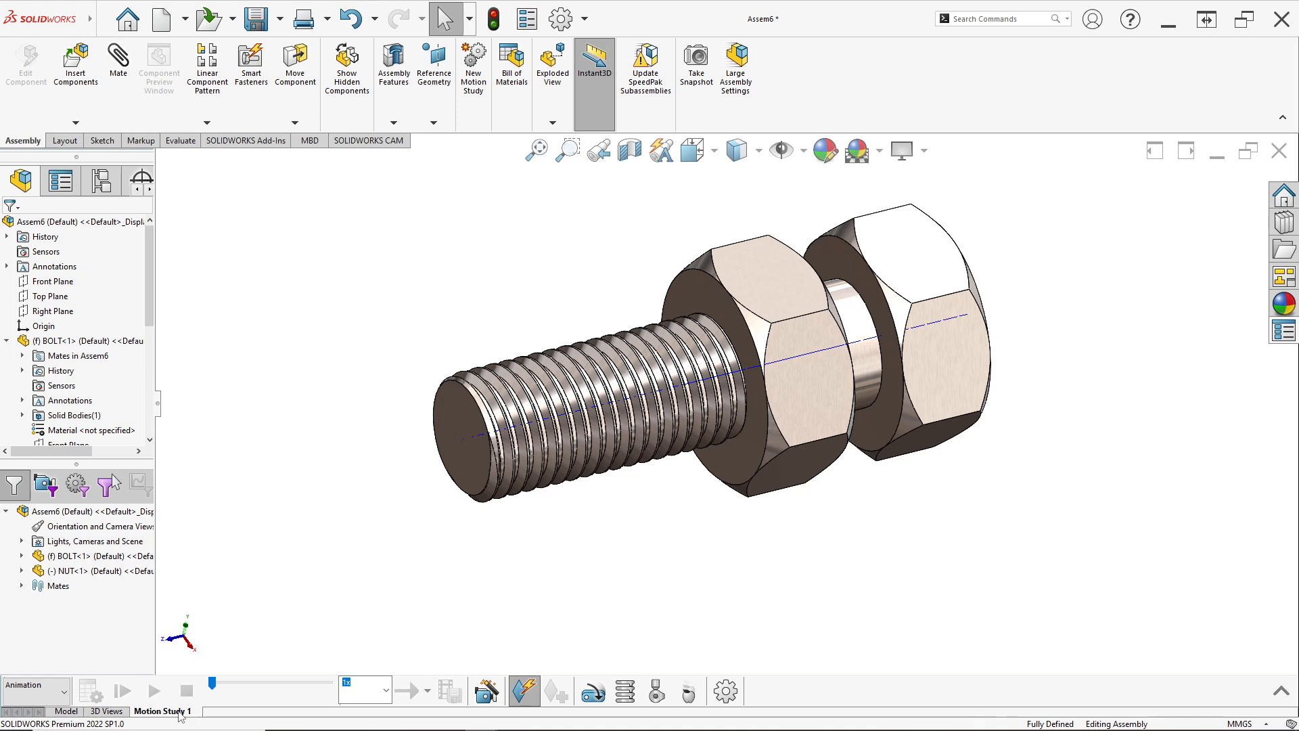
{"action": "right_click", "coordinate": [949, 106]}
{"action": "mouse_move", "coordinate": [982, 162]}
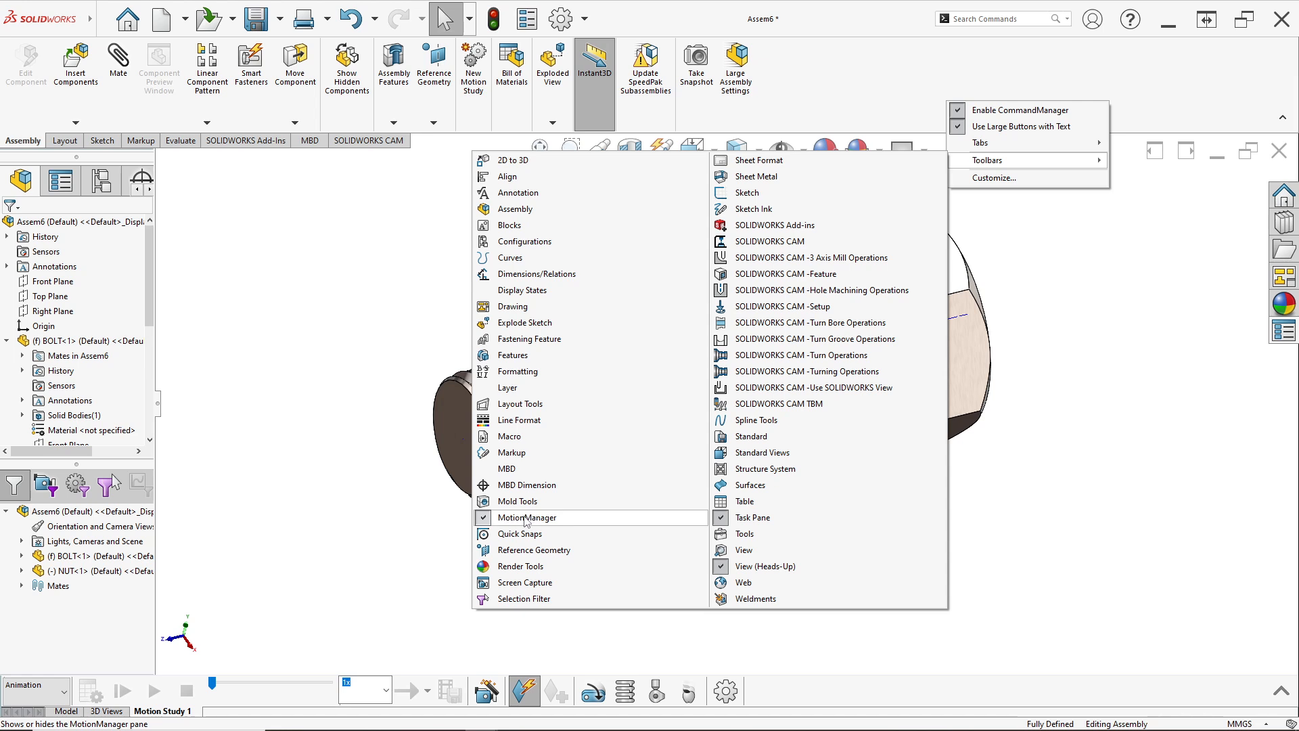
{"action": "left_click", "coordinate": [275, 549]}
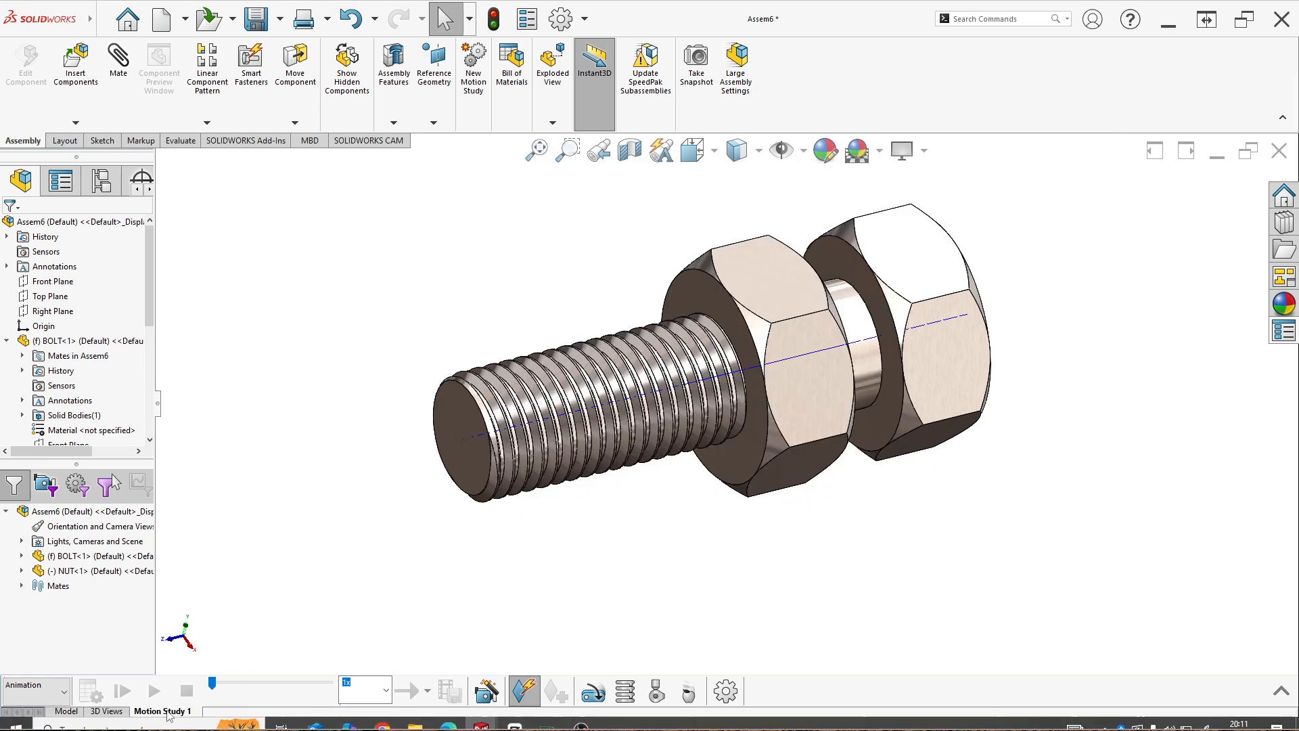
{"action": "left_click", "coordinate": [1282, 691]}
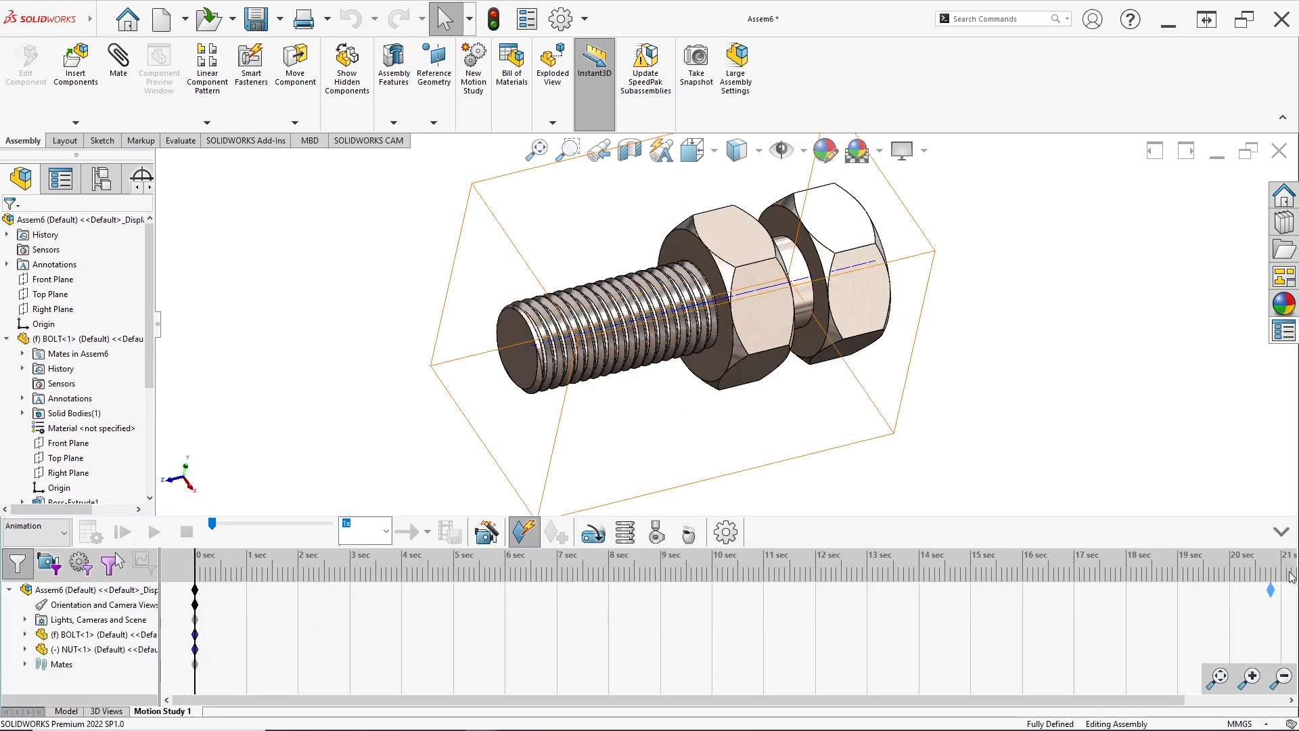
- Extend the animation to 22 seconds and set its rate to 60 frames per second
{"action": "left_click_drag", "start_coordinate": [1291, 577], "coordinate": [1266, 560]}
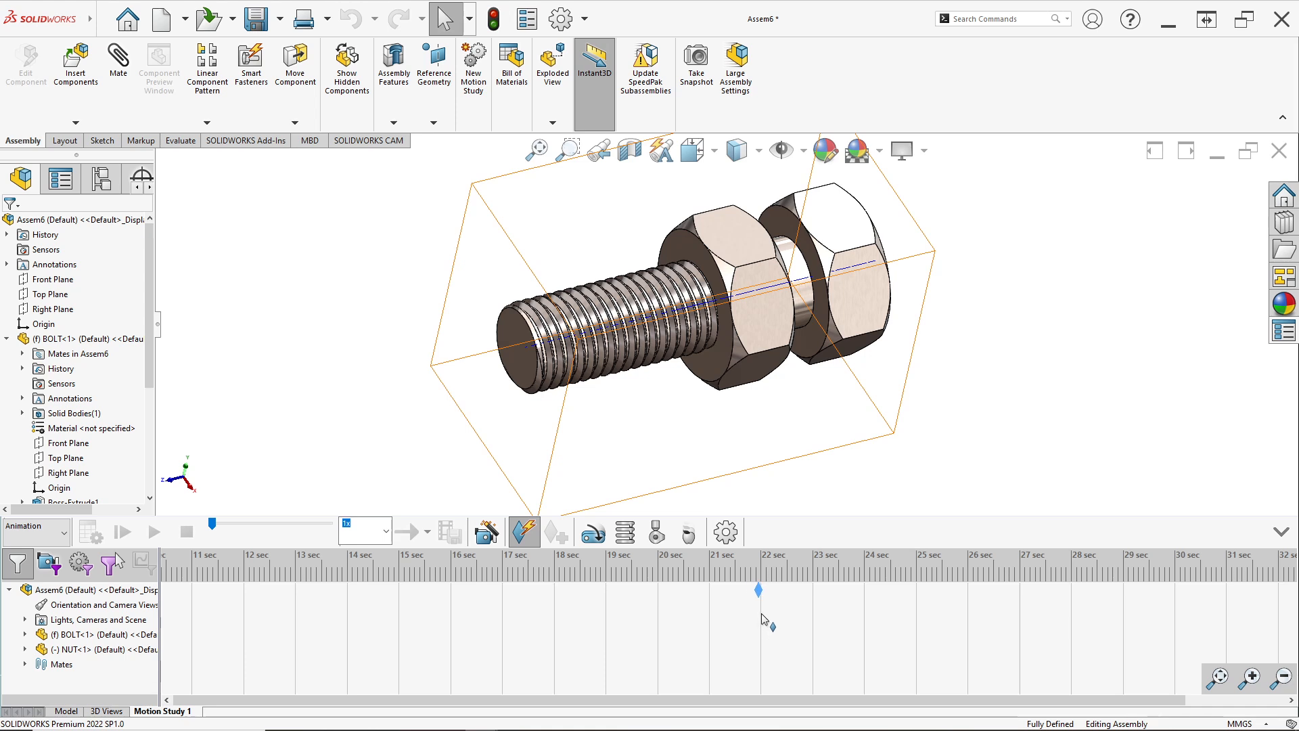
{"action": "left_click_drag", "start_coordinate": [763, 619], "coordinate": [759, 608]}
{"action": "scroll", "coordinate": [731, 627], "scroll_direction": "left", "scroll_amount": 3}
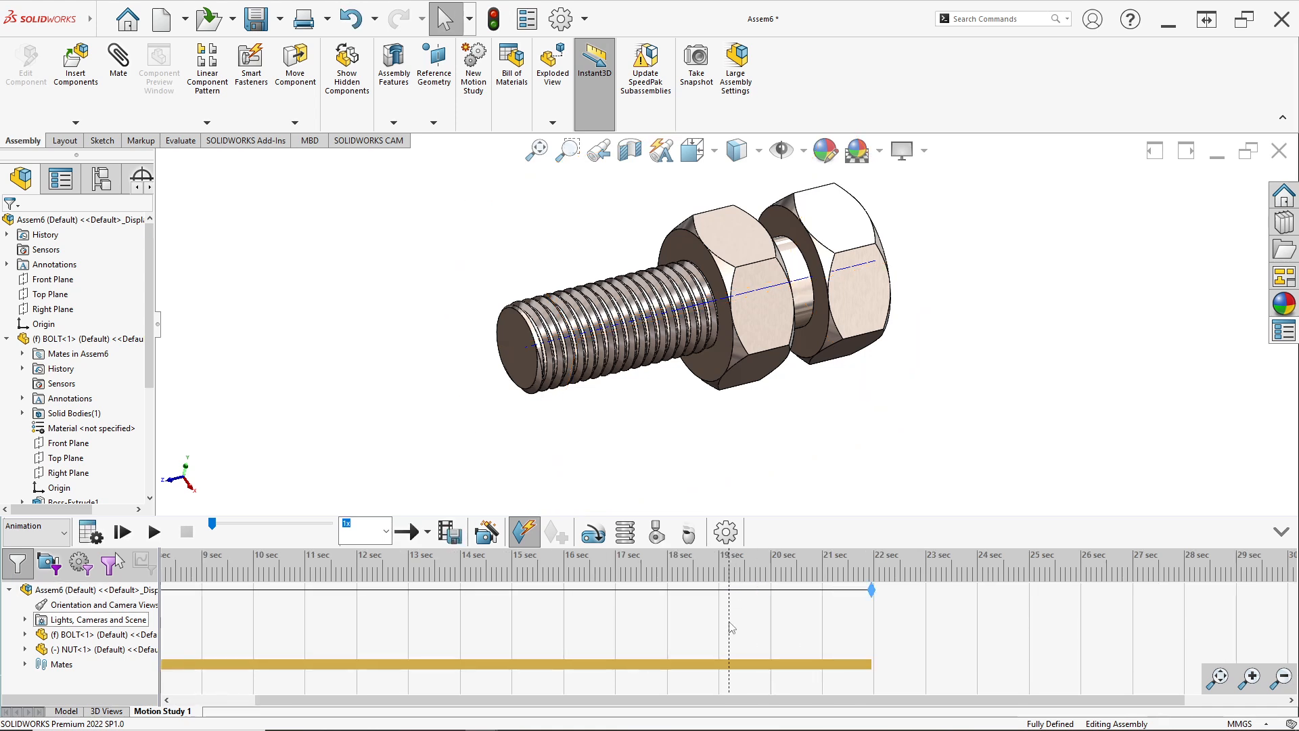
{"action": "left_click", "coordinate": [725, 532]}
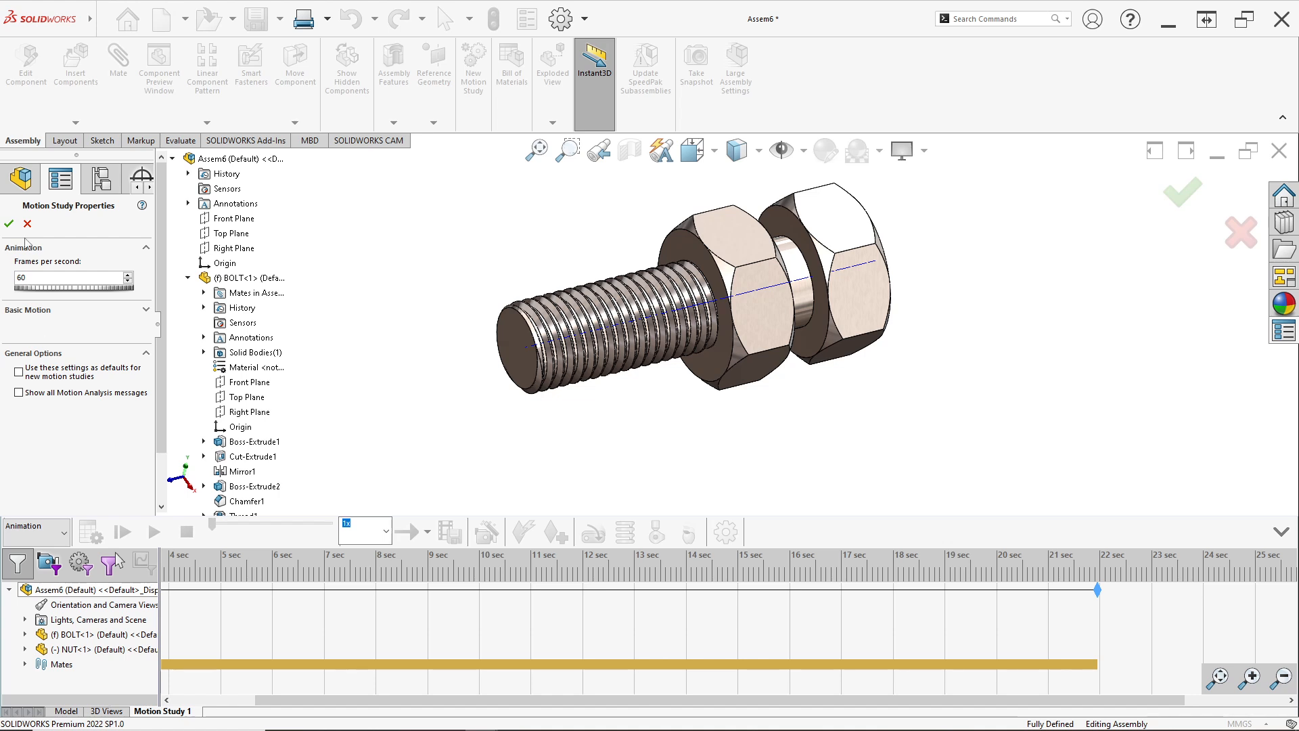
{"action": "left_click", "coordinate": [10, 224]}
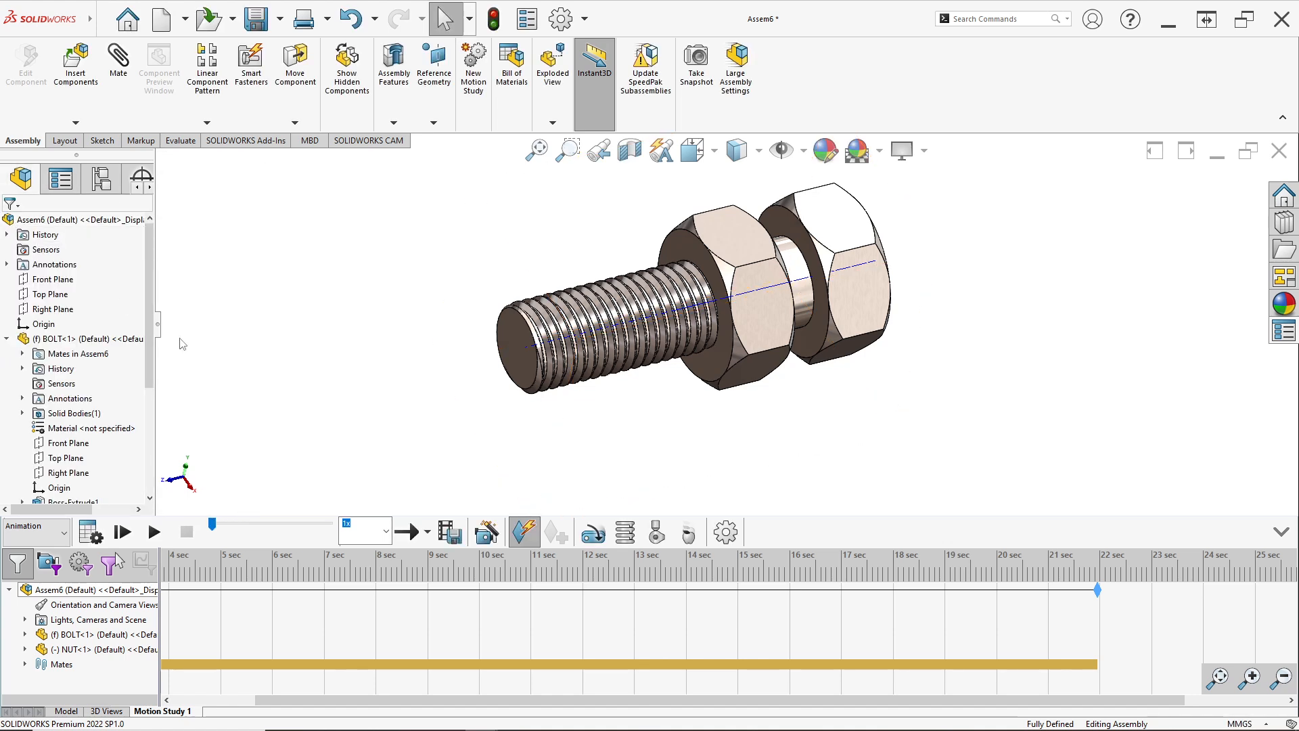
- Add a rotary motor on the nut's curved chamfer edge with a constant speed of 50 RPM
{"action": "left_click", "coordinate": [596, 533]}
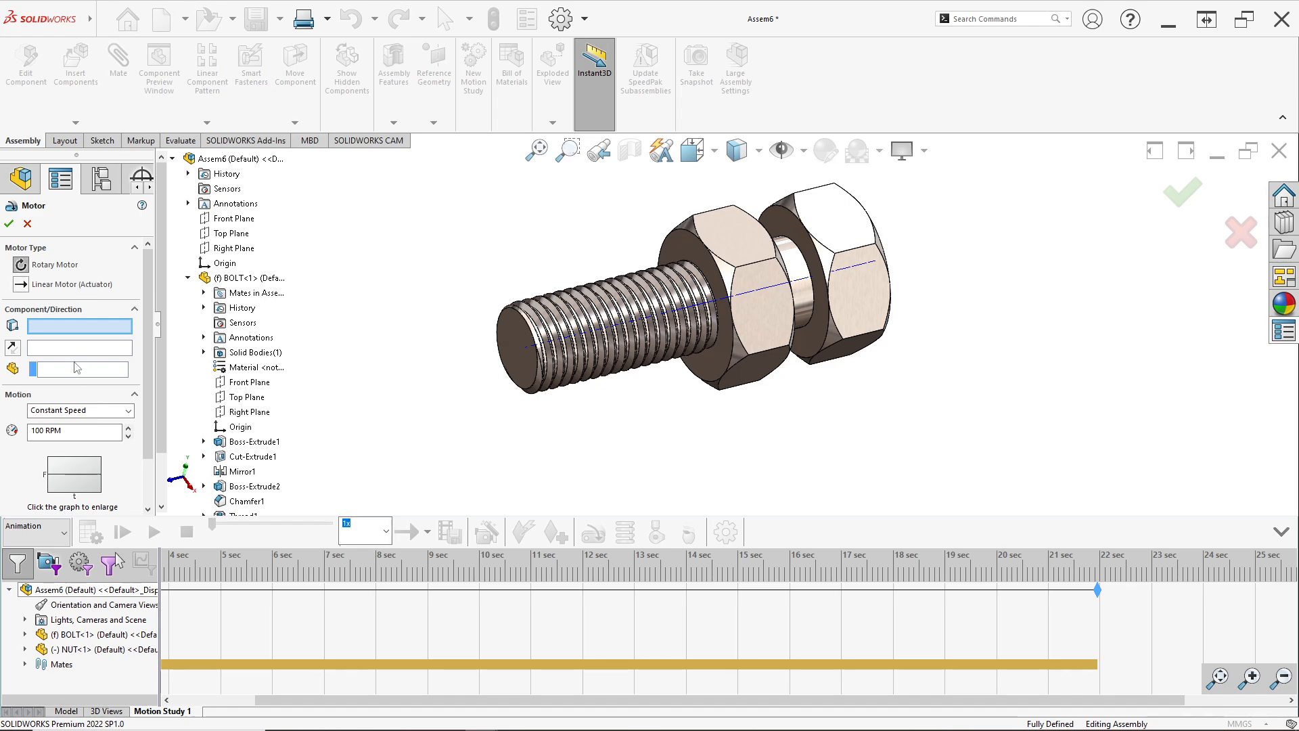
{"action": "scroll", "coordinate": [743, 285], "scroll_direction": "down", "scroll_amount": 5}
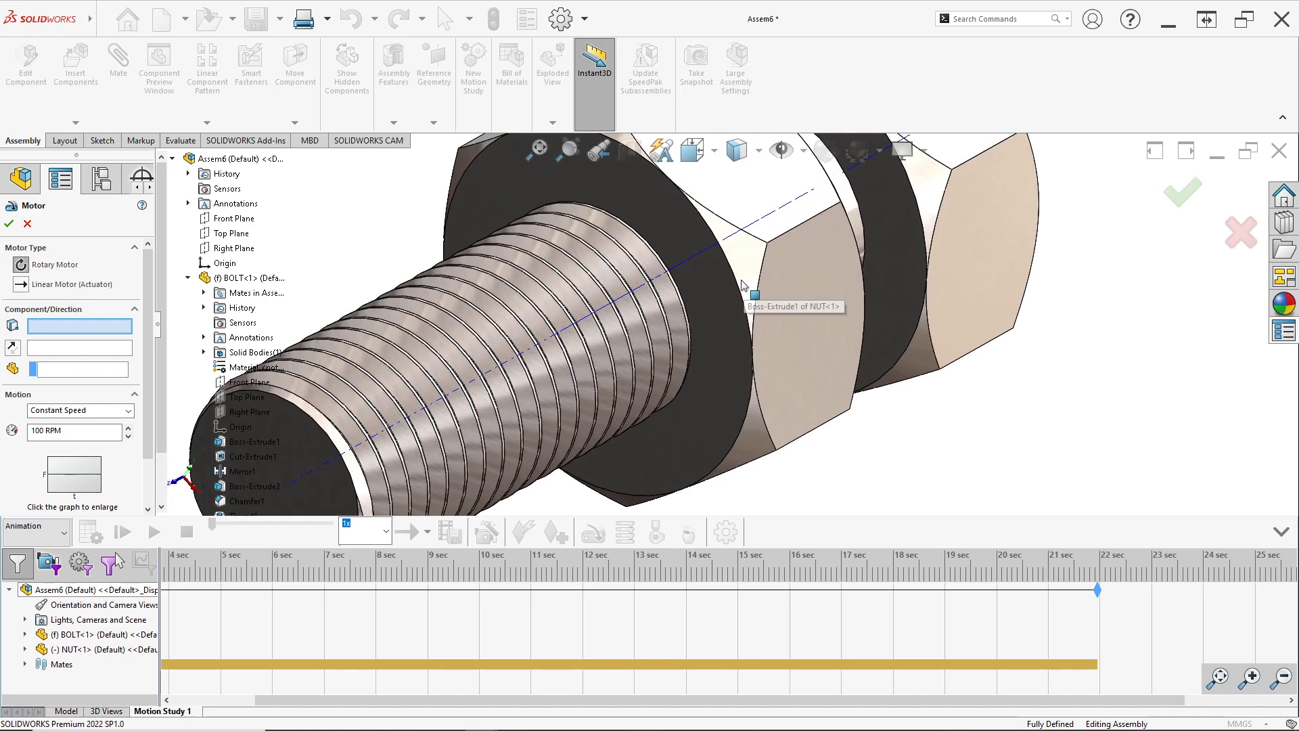
{"action": "left_click", "coordinate": [741, 286]}
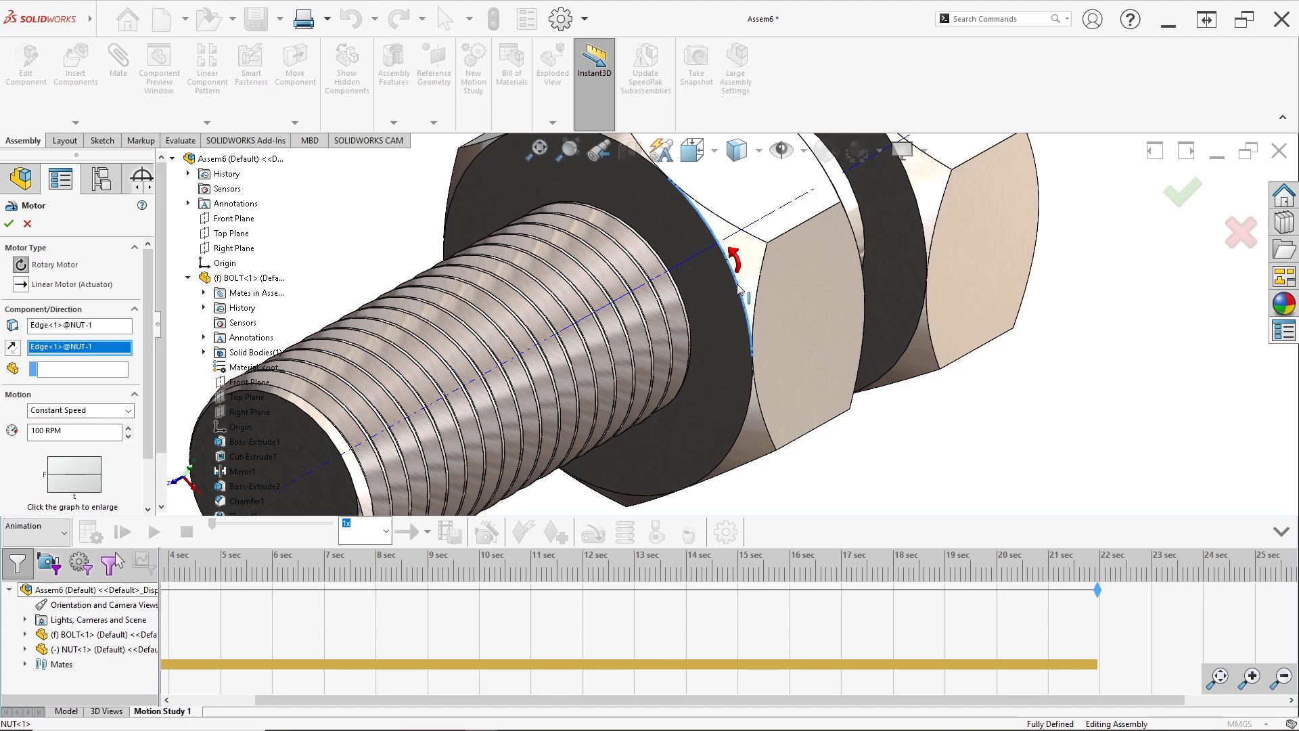
{"action": "scroll", "coordinate": [734, 325], "scroll_direction": "up", "scroll_amount": 3}
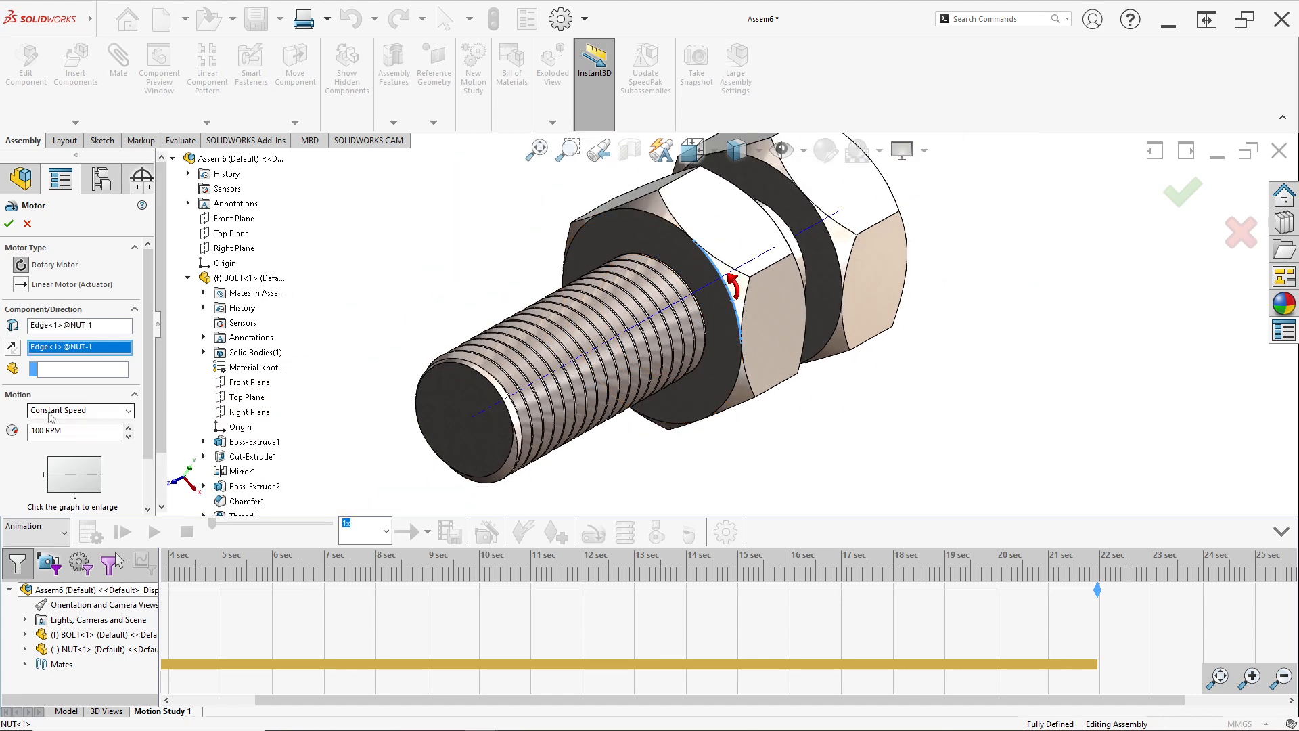
{"action": "left_click", "coordinate": [54, 437]}
{"action": "key", "text": "Return"}
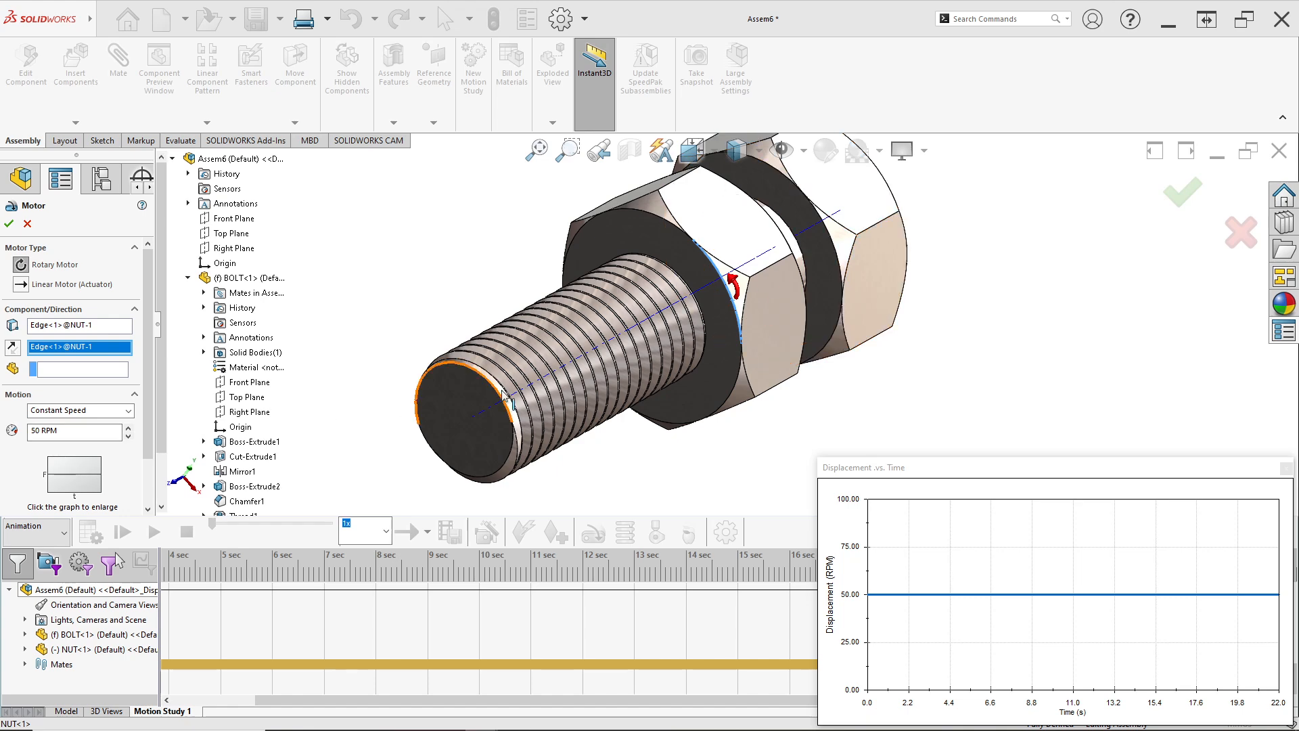
{"action": "left_click", "coordinate": [9, 224]}
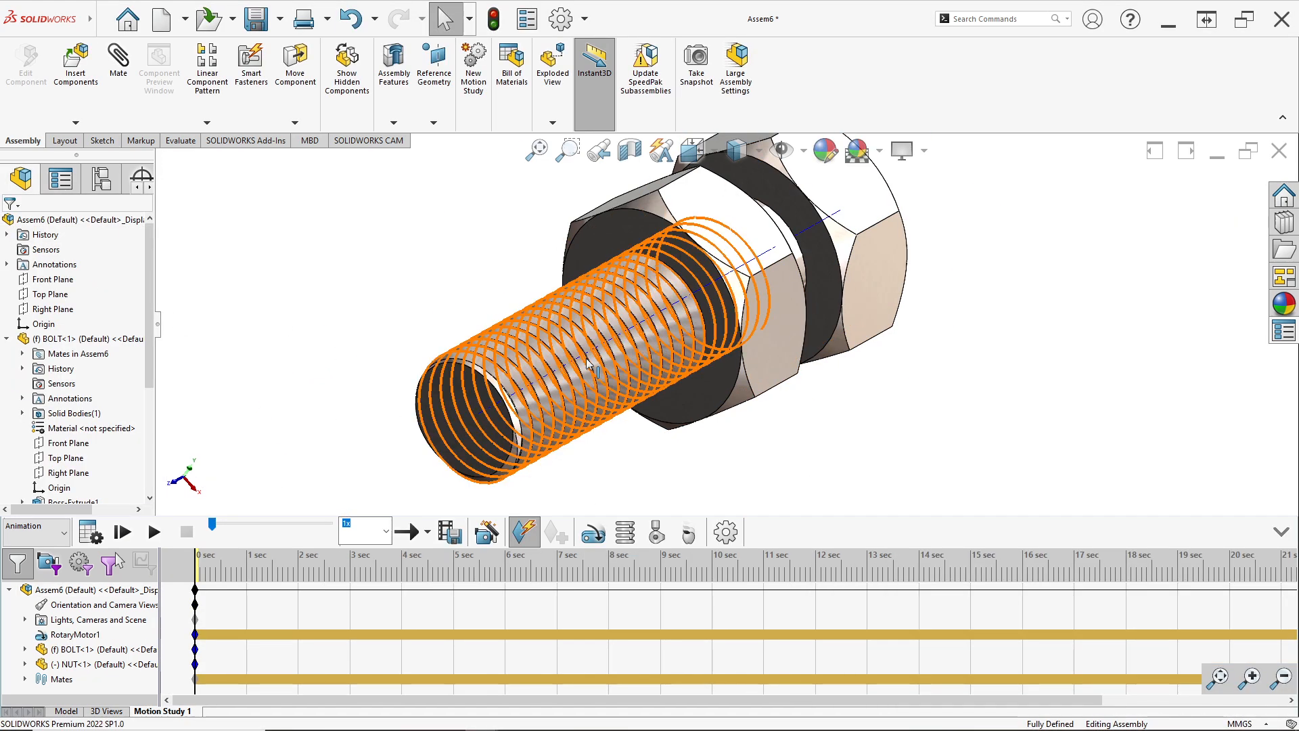
- Calculate the motion study so the rotary motor drives the nut along the bolt over the full animation
{"action": "middle_click_drag", "start_coordinate": [599, 405], "coordinate": [645, 386]}
{"action": "scroll", "coordinate": [645, 381], "scroll_direction": "down", "scroll_amount": 2}
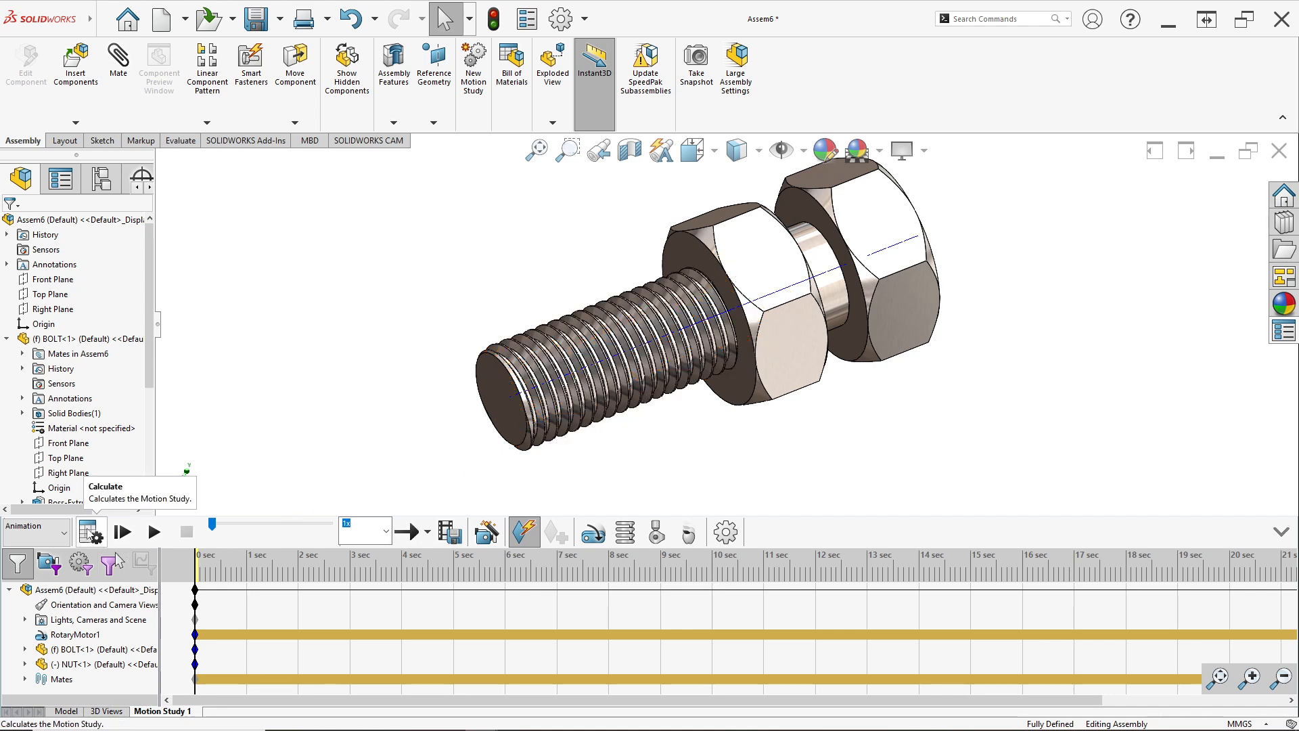
{"action": "left_click", "coordinate": [92, 535]}
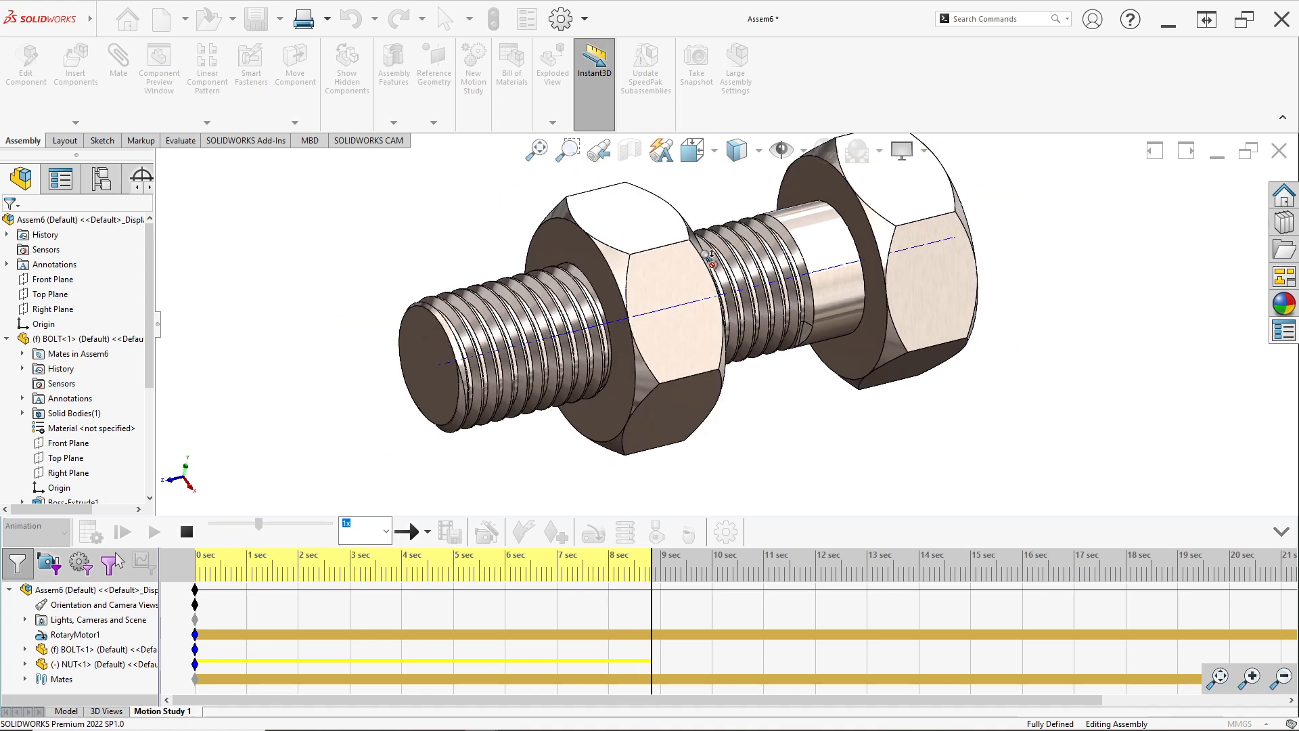
{"action": "scroll", "coordinate": [707, 262], "scroll_direction": "down", "scroll_amount": 1}
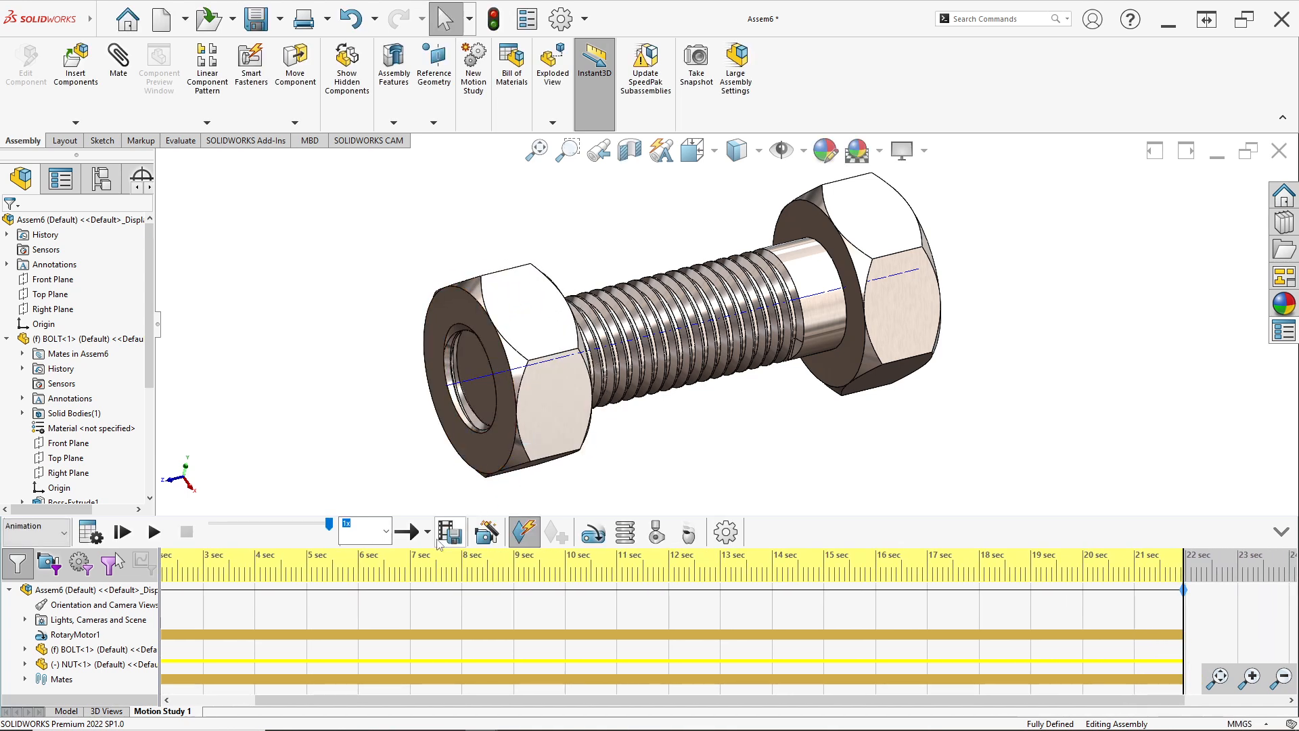
- Set the animation's playback mode to Loop, play it from the start, and stop it after about two seconds
{"action": "left_click", "coordinate": [428, 533]}
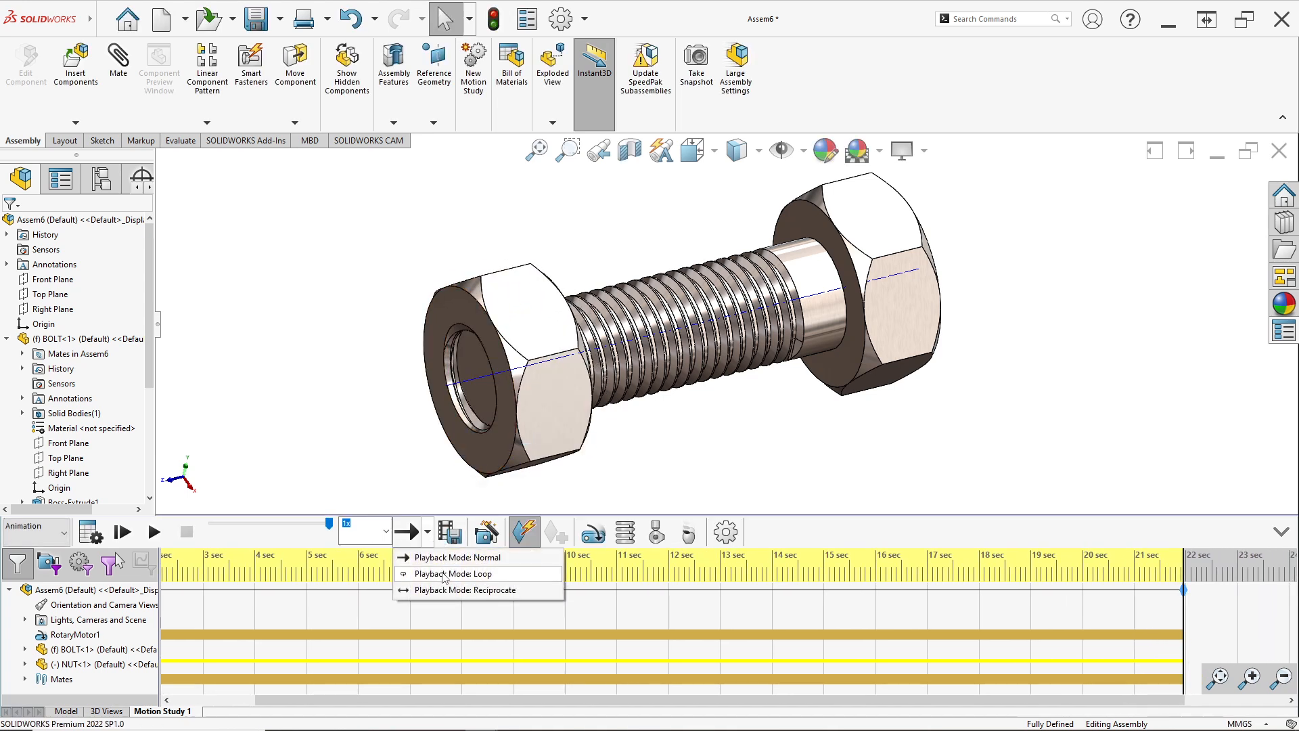
{"action": "left_click_drag", "start_coordinate": [328, 523], "coordinate": [314, 523]}
{"action": "left_click", "coordinate": [154, 531]}
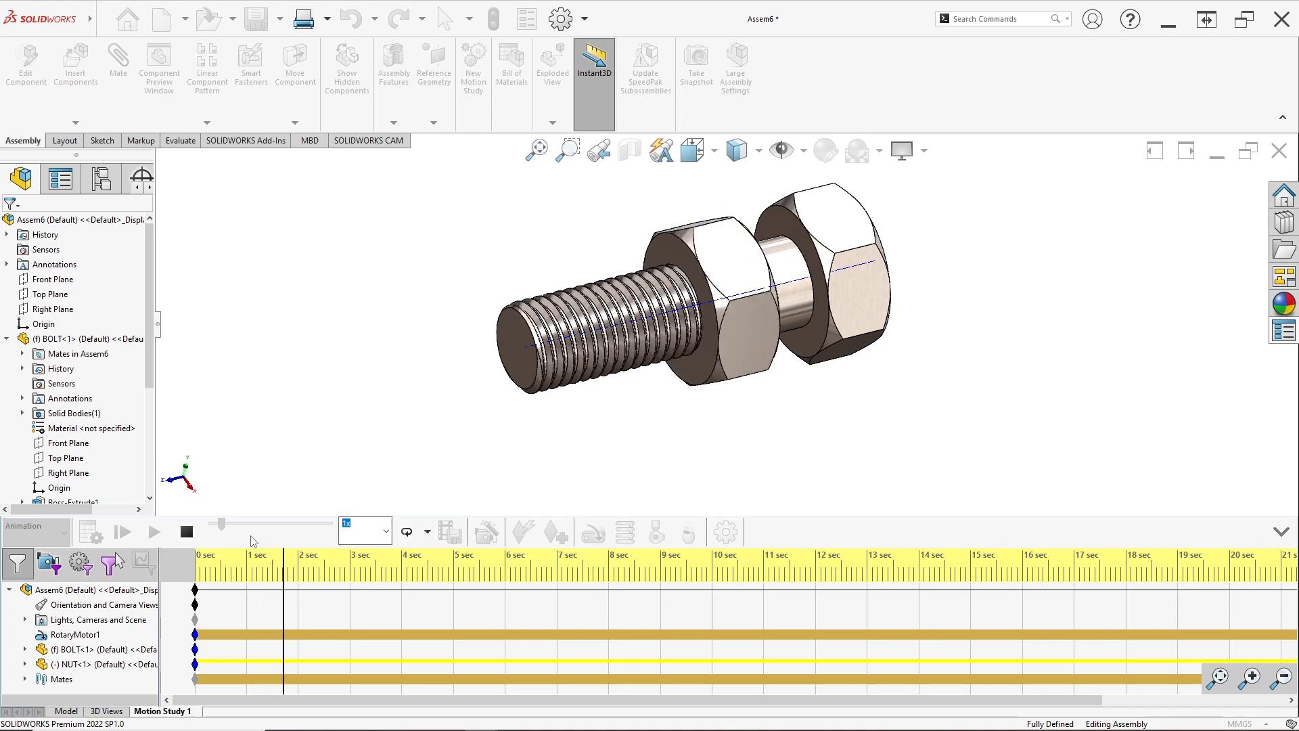
{"action": "left_click", "coordinate": [188, 533]}
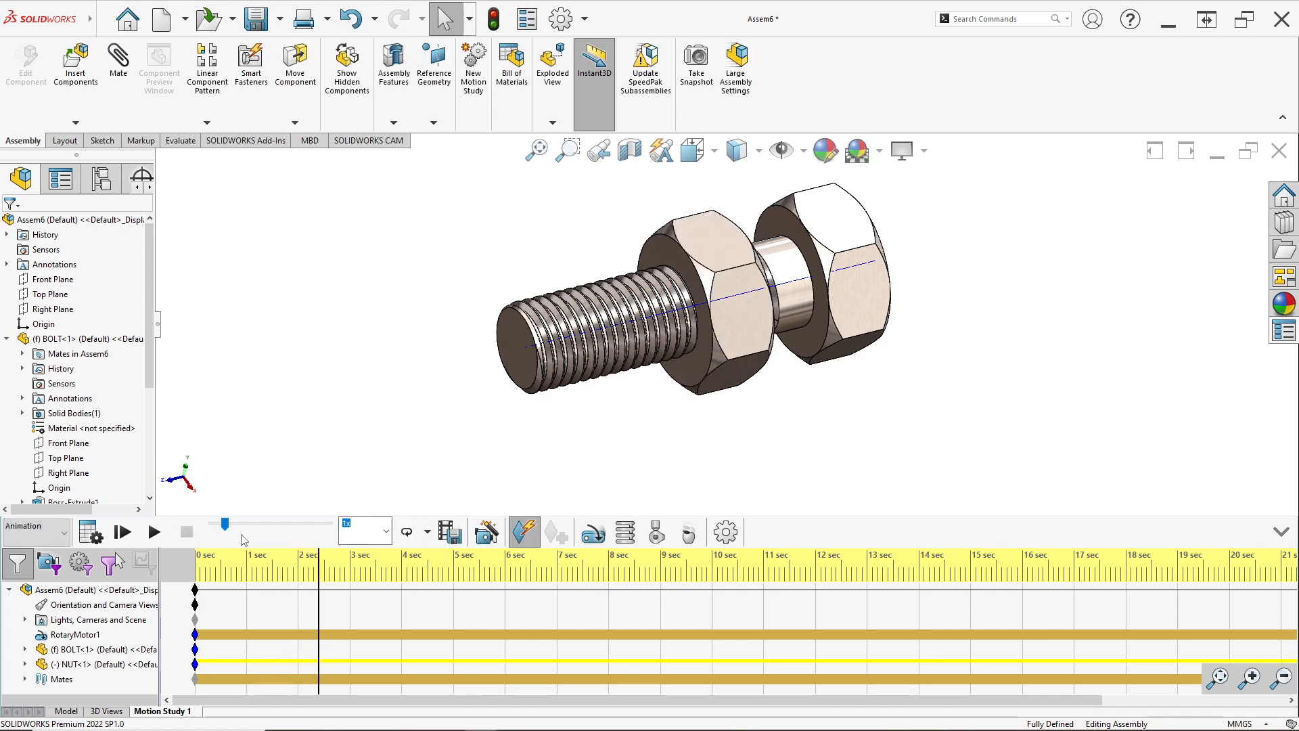
- Review the file types available for saving the animation, leave without saving, and play the animation again
{"action": "left_click", "coordinate": [463, 538]}
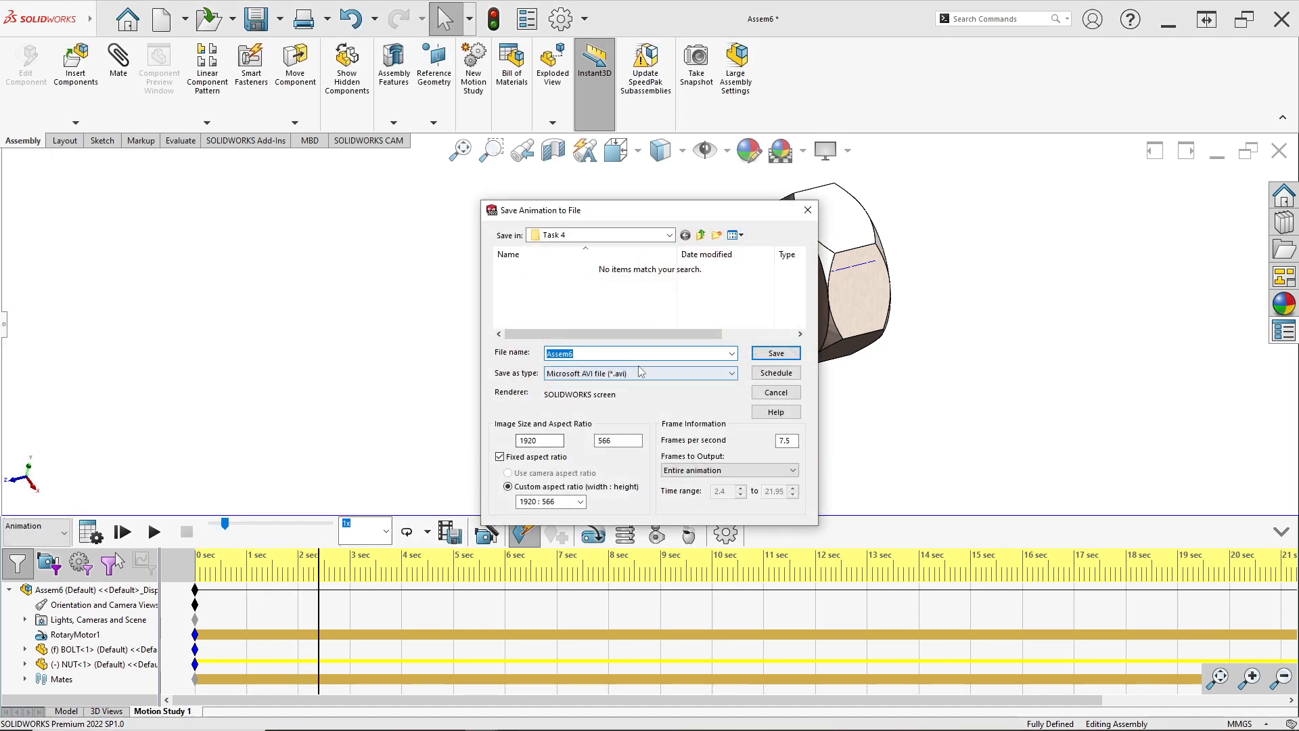
{"action": "left_click", "coordinate": [640, 373]}
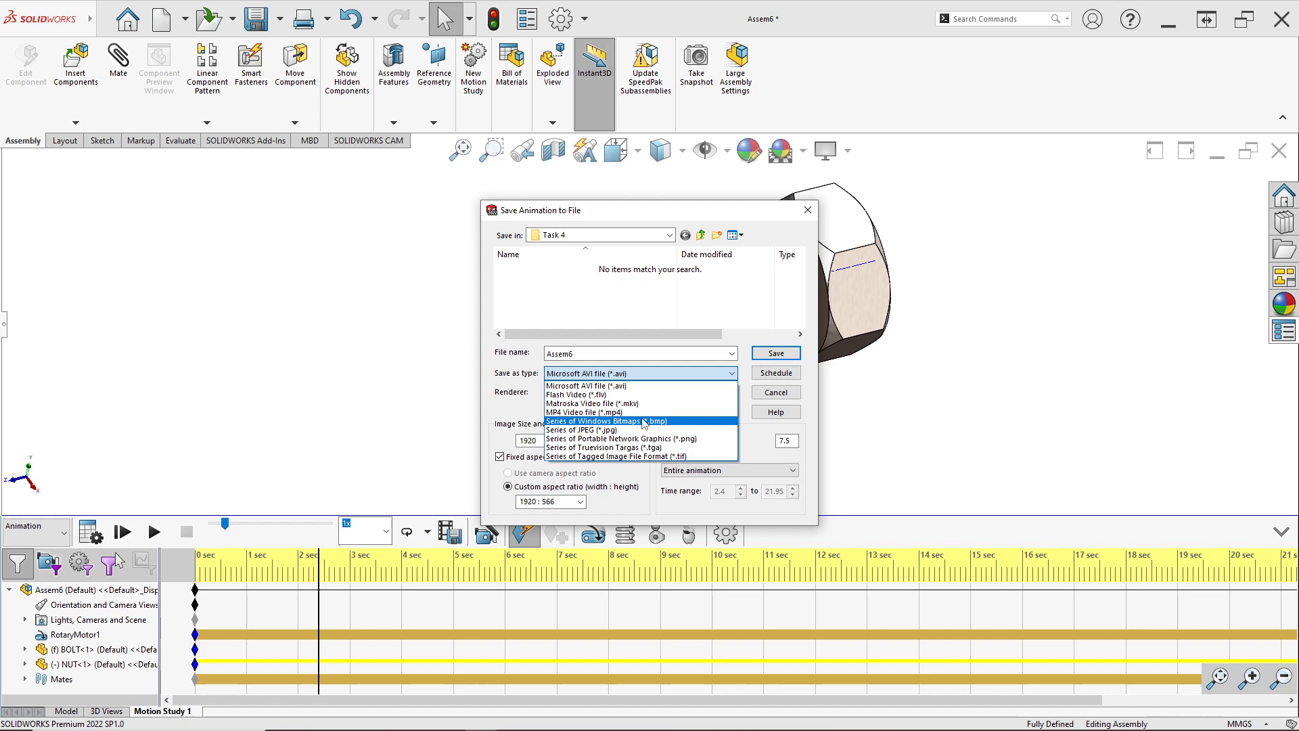
{"action": "left_click", "coordinate": [812, 216]}
{"action": "left_click", "coordinate": [808, 211]}
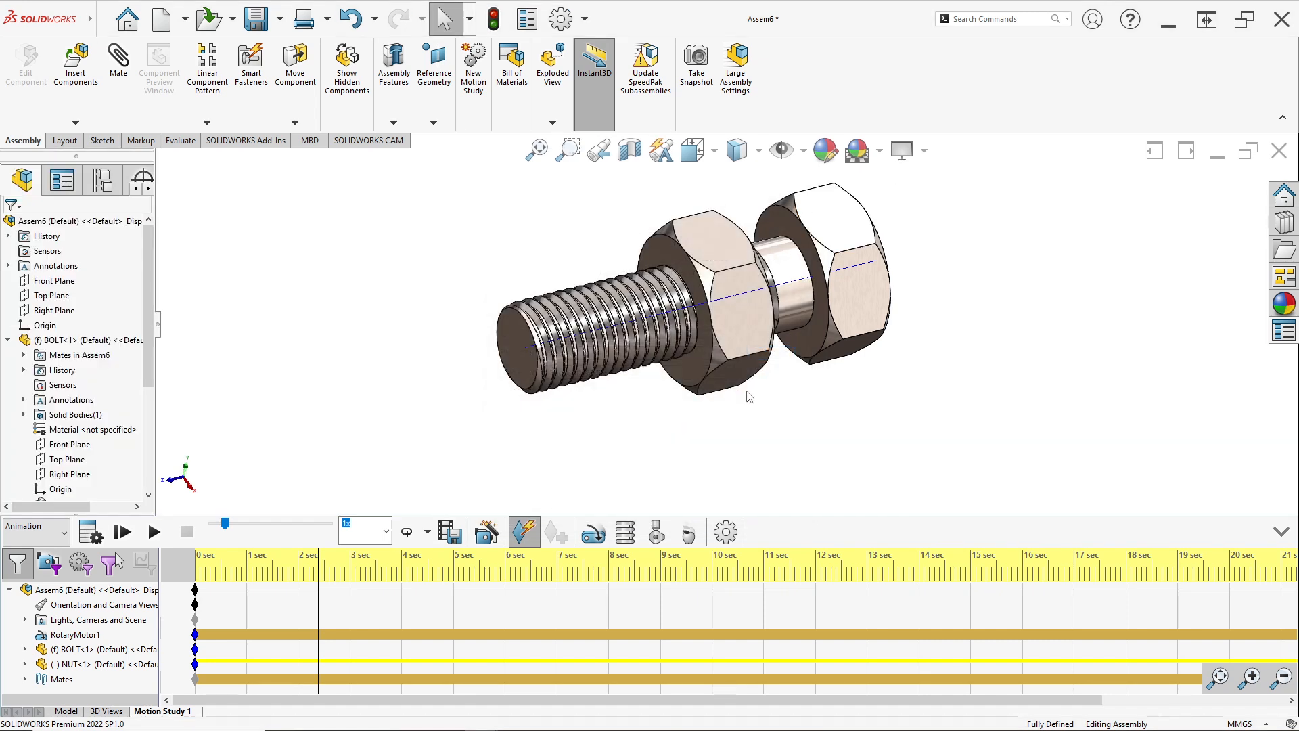
{"action": "left_click", "coordinate": [155, 532]}
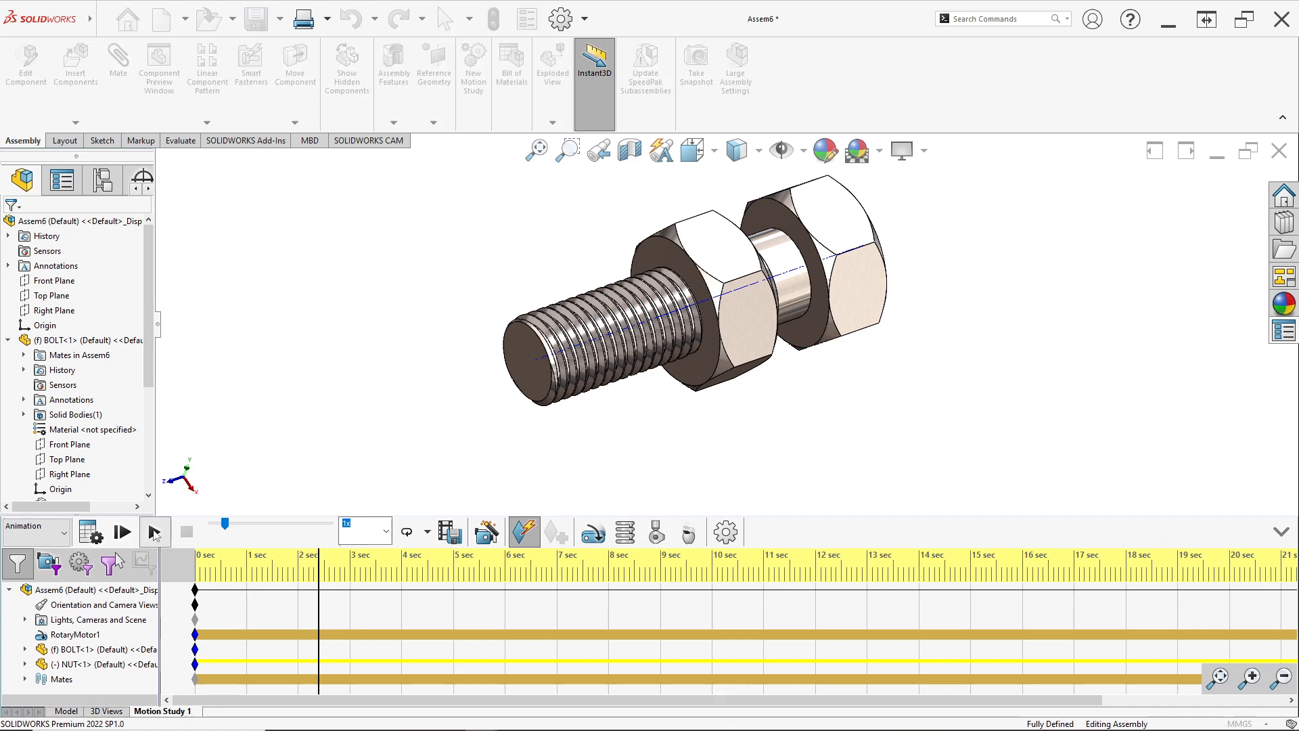